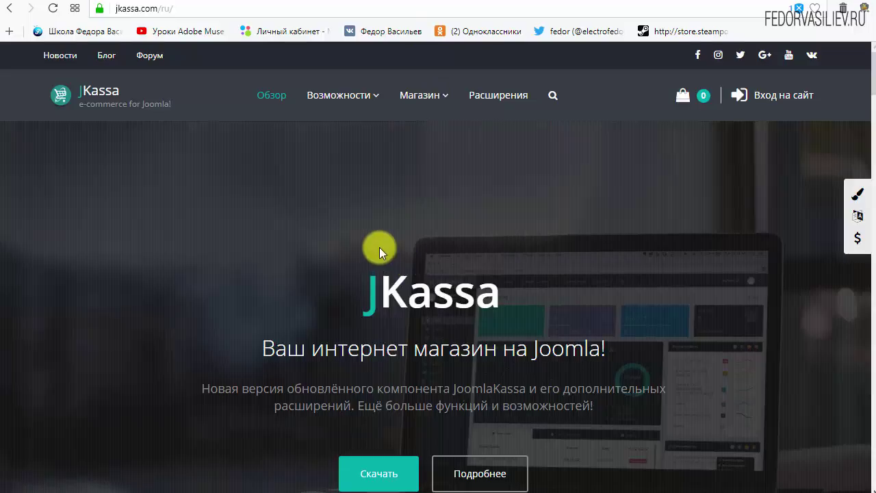
Step: Open Магазин > Скидки / Акции and view the 'Скидка на шаблоны' discount details
mouse_move(422, 93)
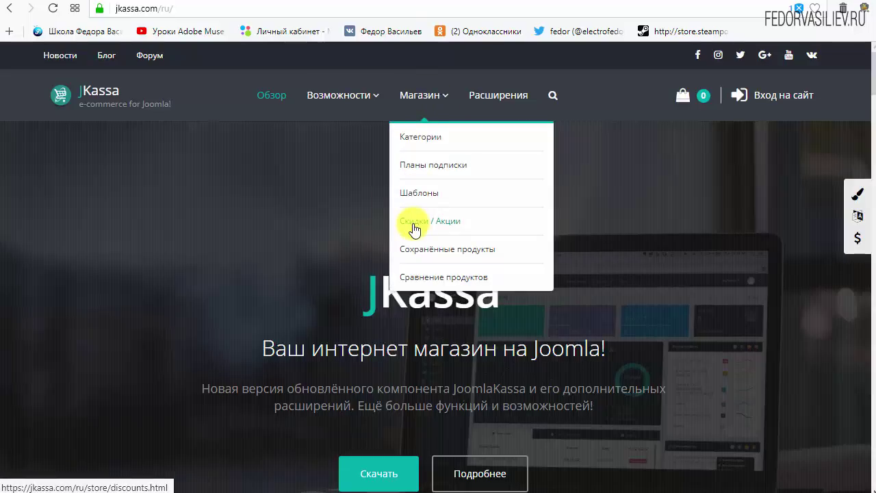
left_click(414, 228)
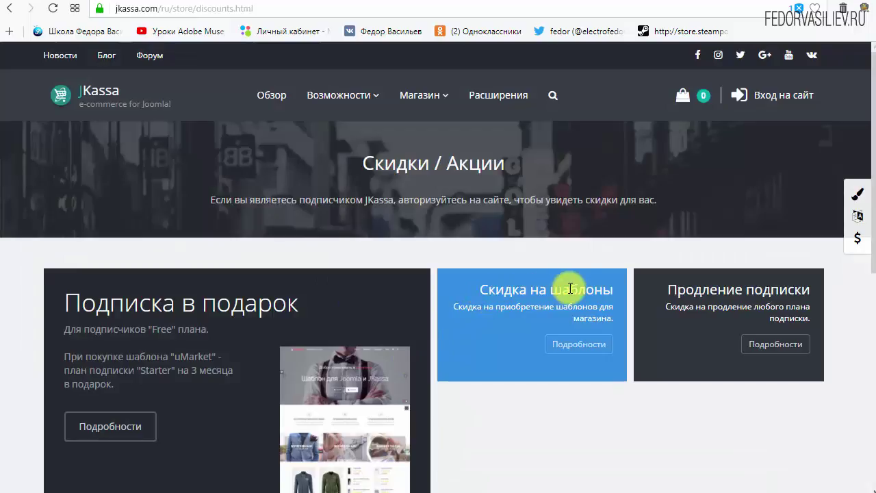
left_click(496, 291)
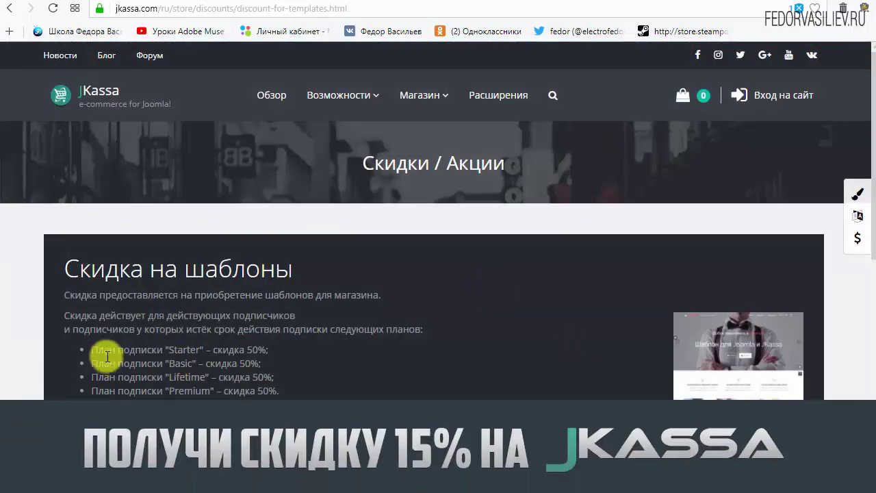
Step: Highlight the Starter plan's 'скидка 50%' line, then clear the highlight
left_click_drag(87, 350, 266, 350)
left_click(201, 349)
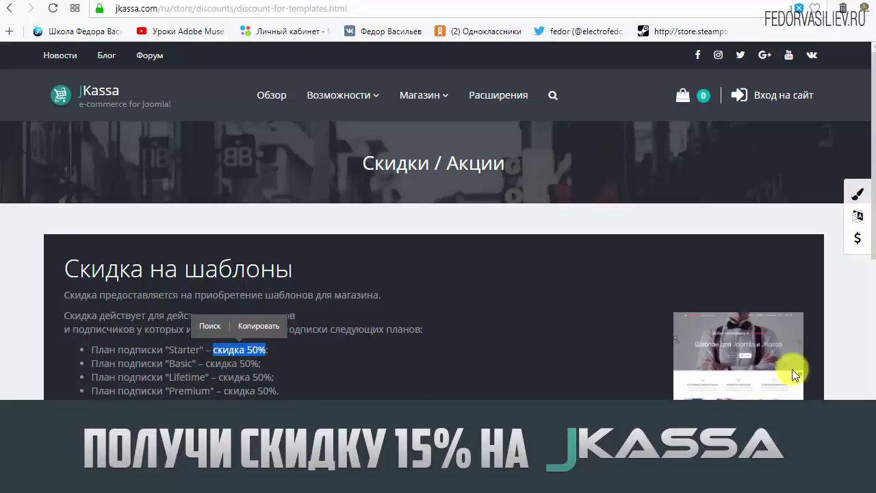
scroll(682, 346, "down", 1)
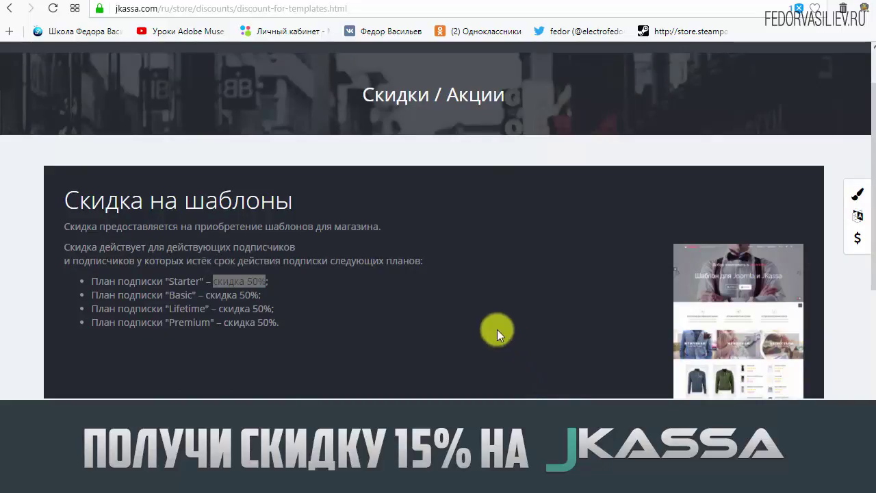
left_click(363, 318)
scroll(362, 318, "up", 1)
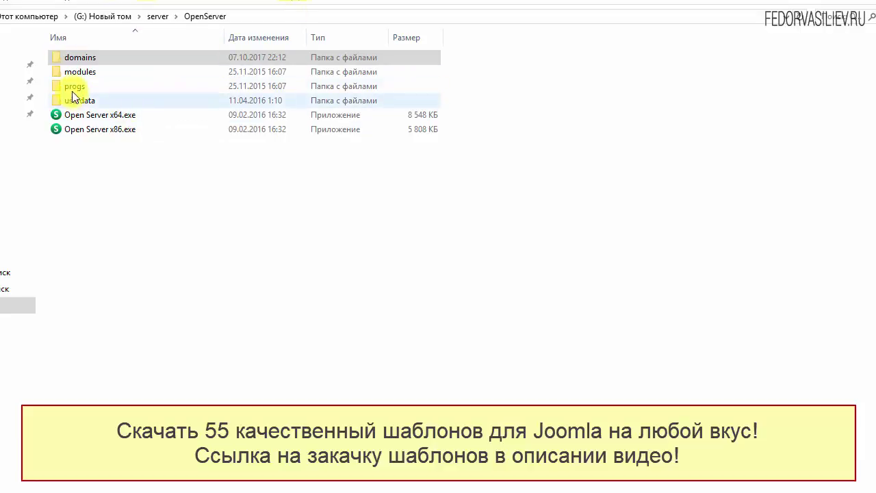
Step: Enter the OpenServer domains folder and select the jkassademo.loc folder
double_click(74, 58)
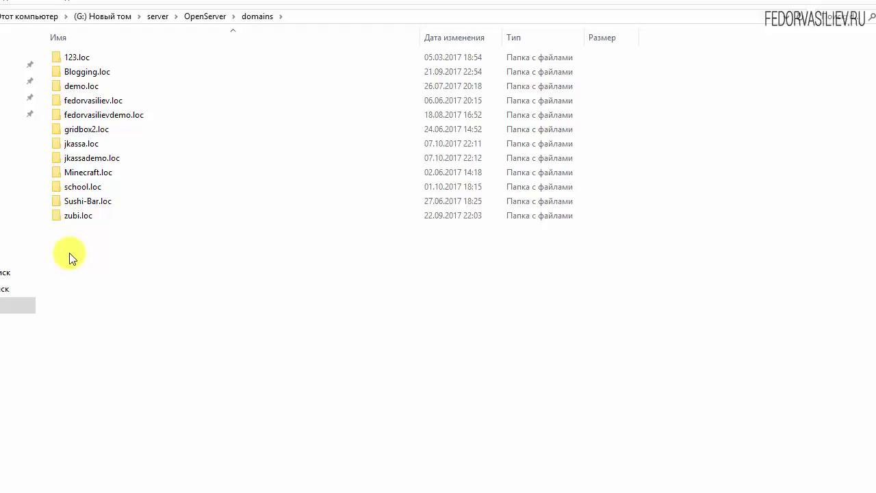
left_click(92, 158)
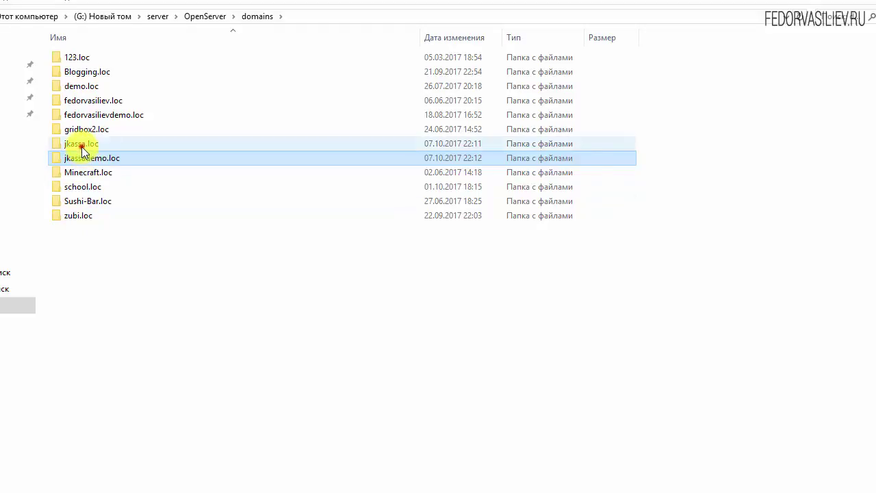
Step: Select the jkassa.loc folder in the domains folder listing
left_click(84, 145)
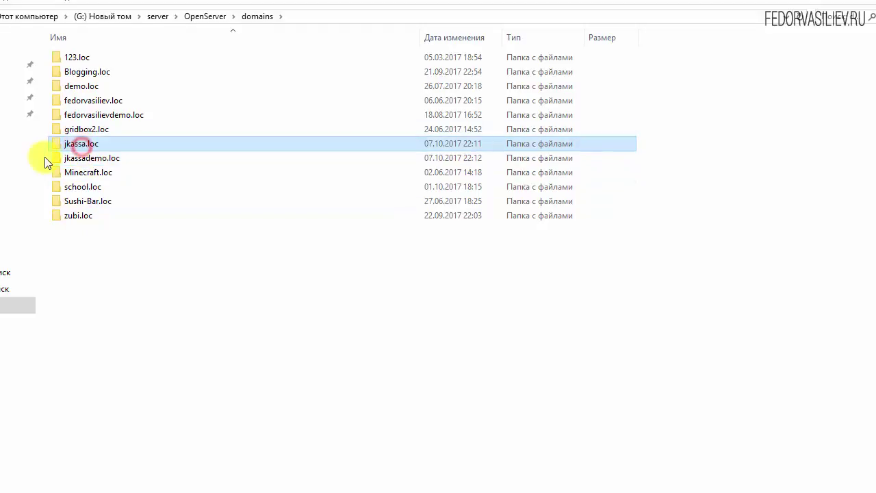
left_click(79, 157)
left_click(78, 145)
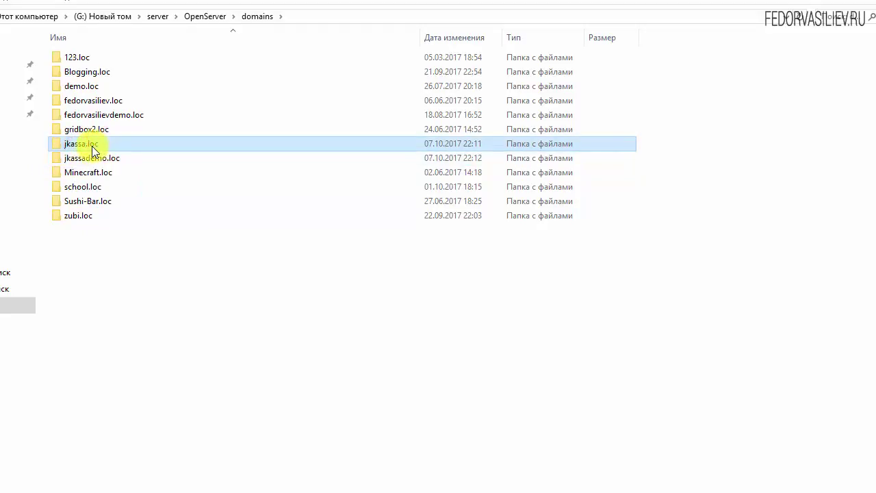
left_click(74, 163)
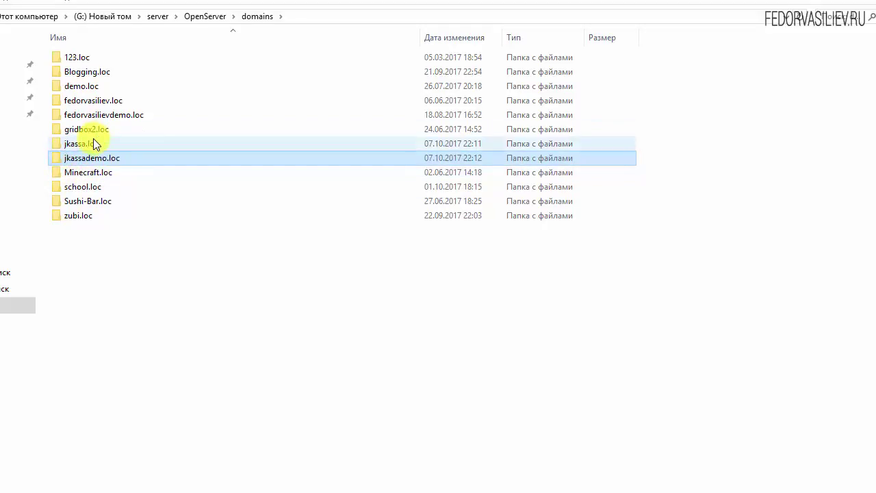
left_click(92, 144)
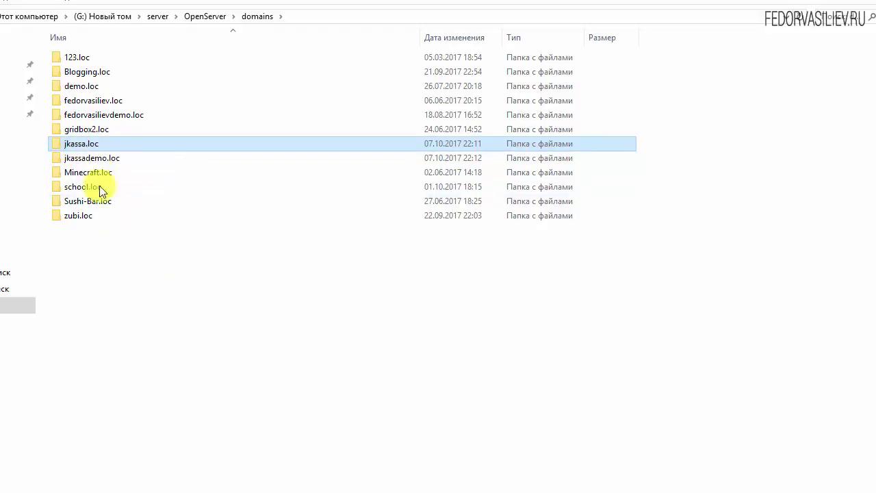
left_click(94, 157)
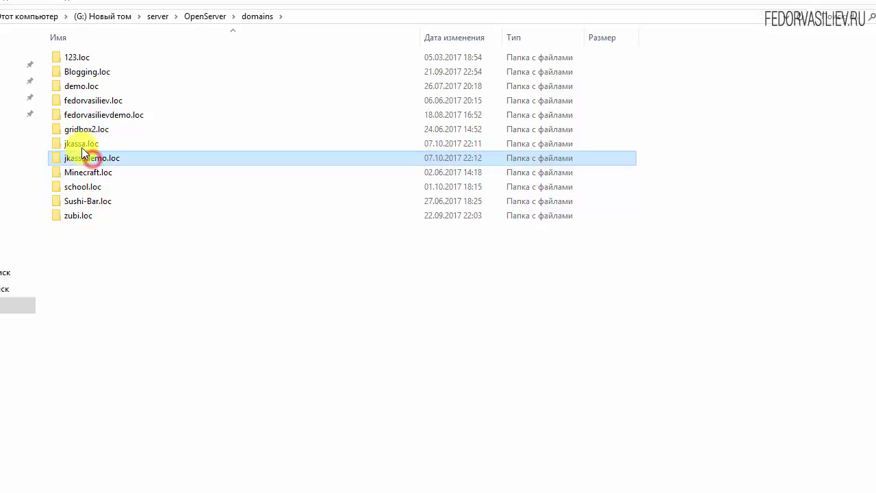
left_click(82, 146)
left_click(109, 163)
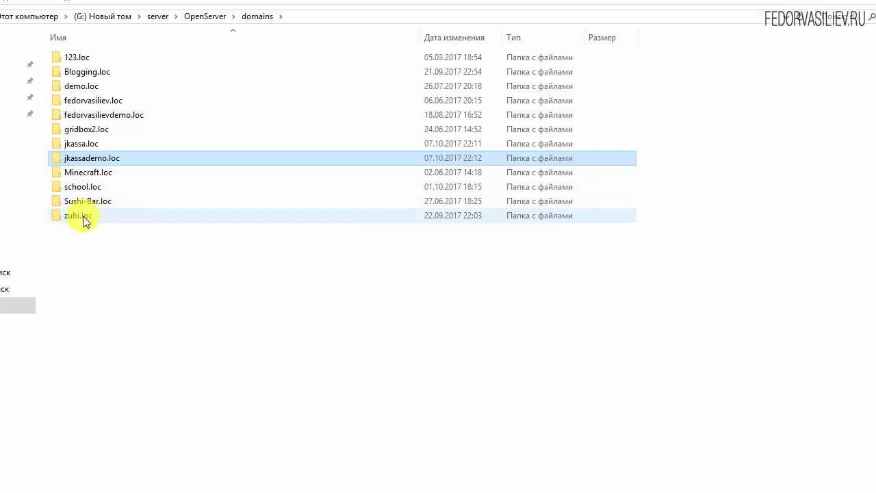
left_click(72, 143)
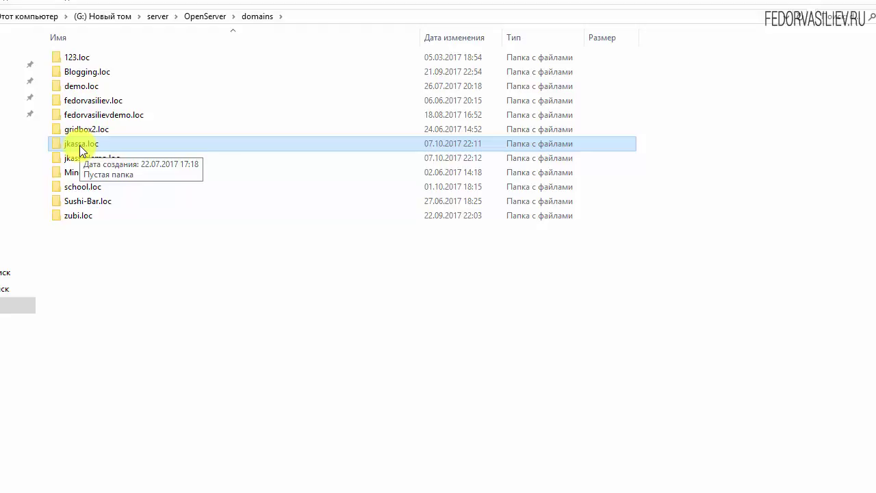
left_click(73, 141)
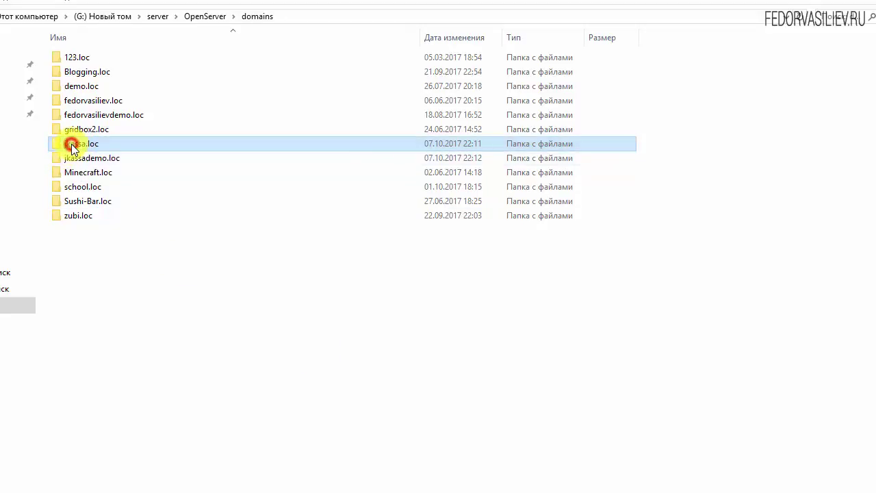
Step: Copy the name 'jkassa.loc' without renaming it, then return to the JKassa website
left_click(107, 144)
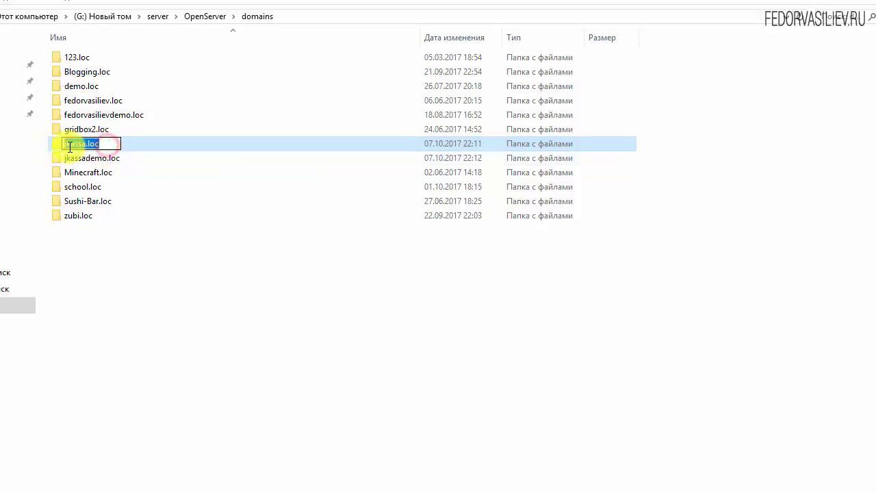
right_click(70, 146)
left_click(112, 195)
left_click(180, 397)
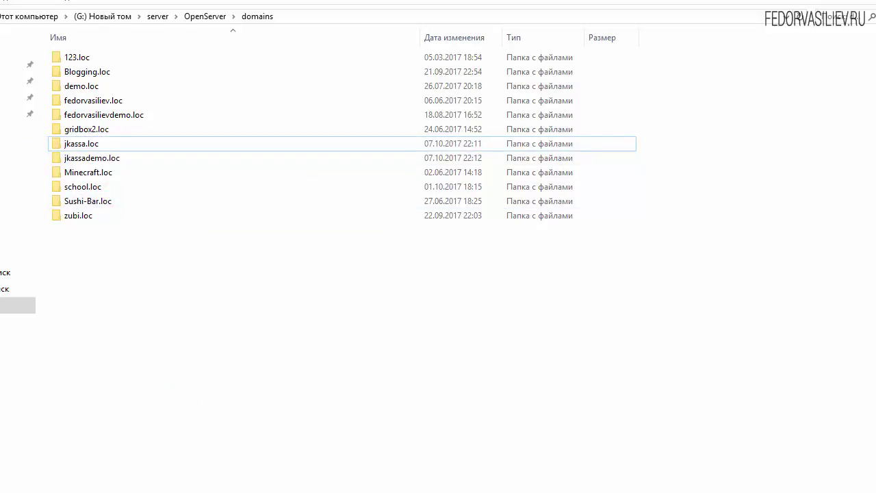
left_click(184, 490)
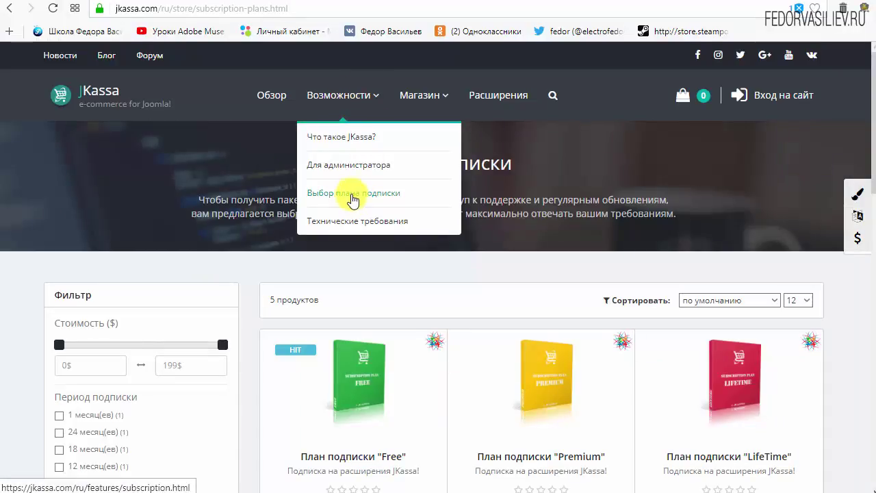
Step: On Выбор плана подписки, choose the $40 Starter plan with a 2-domain licence and buy it
left_click(351, 195)
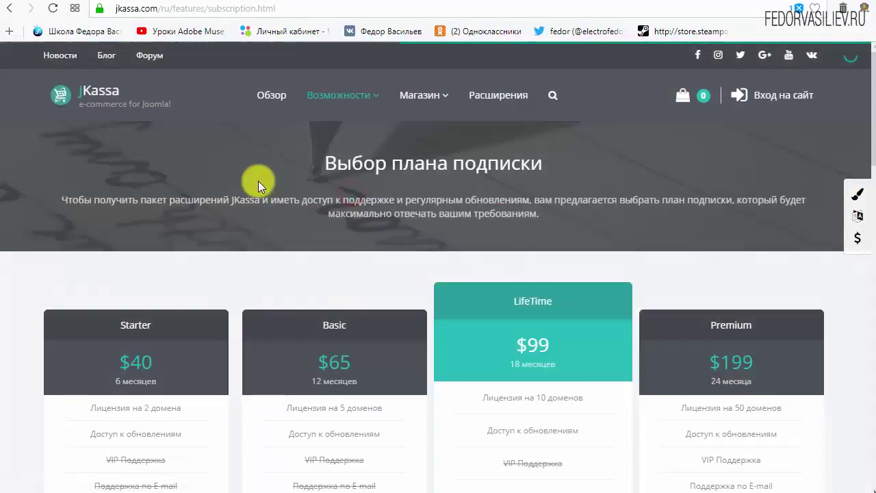
scroll(257, 182, "down", 3)
scroll(227, 299, "up", 1)
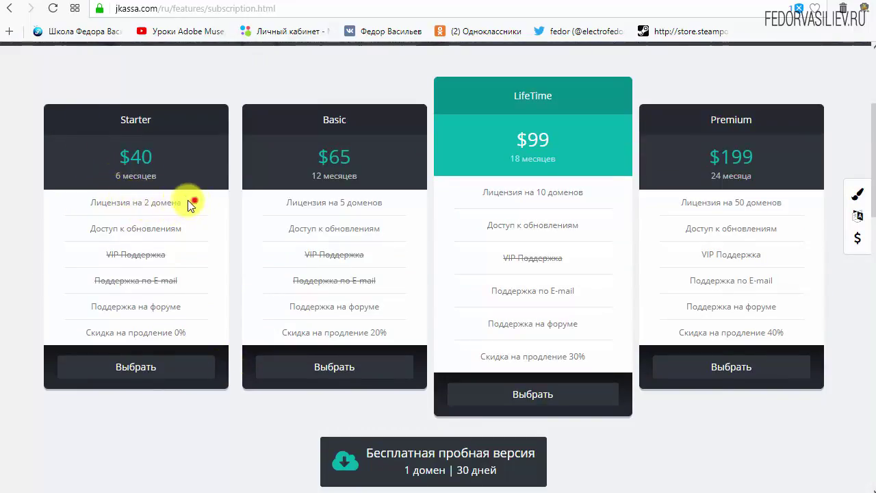
left_click_drag(192, 199, 130, 198)
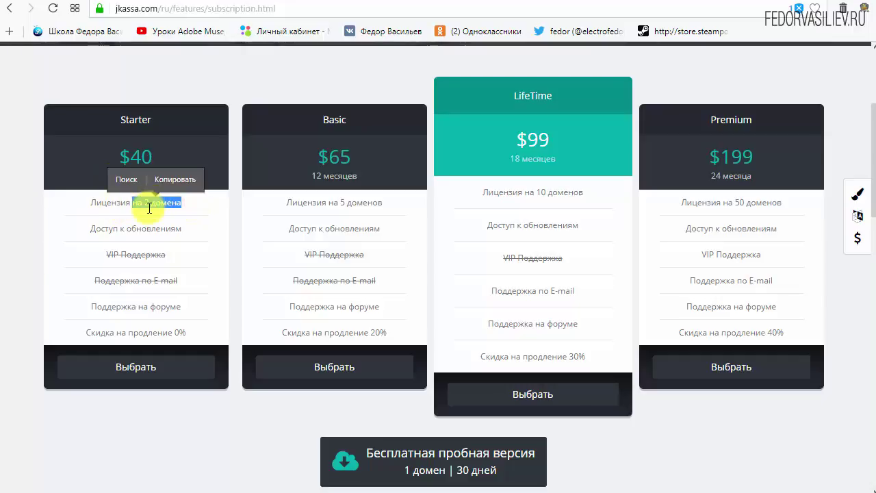
left_click(149, 208)
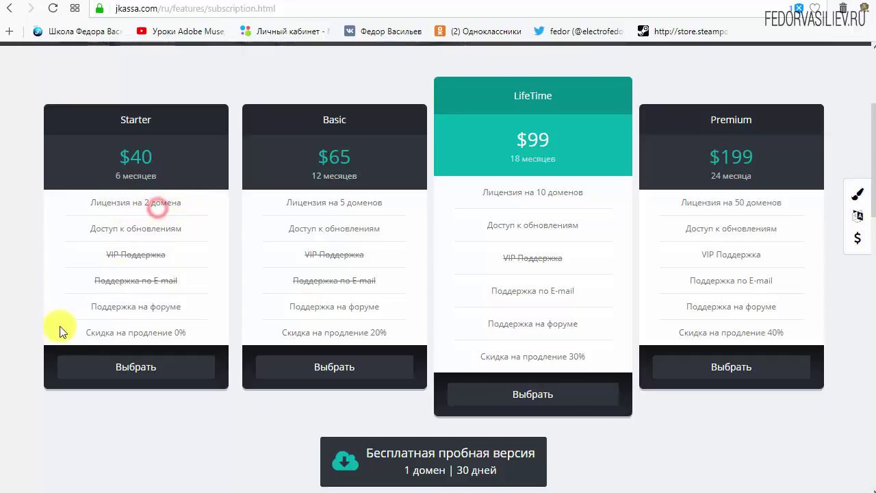
left_click(136, 368)
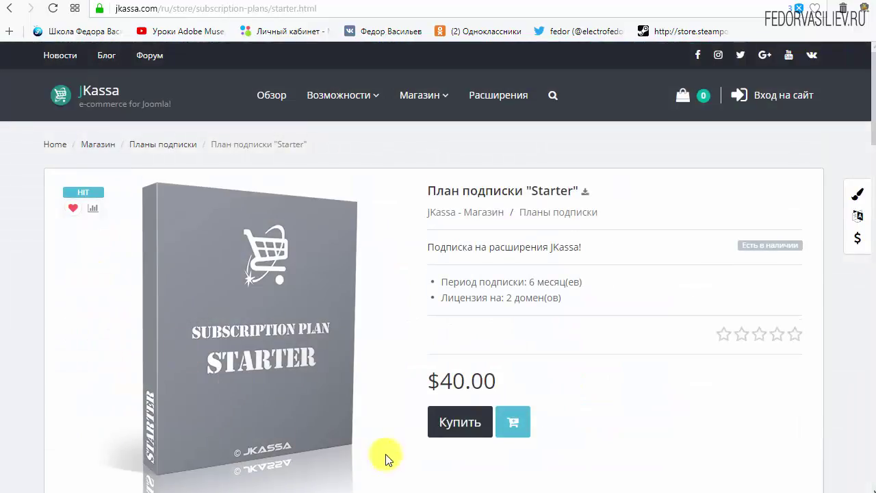
left_click(457, 422)
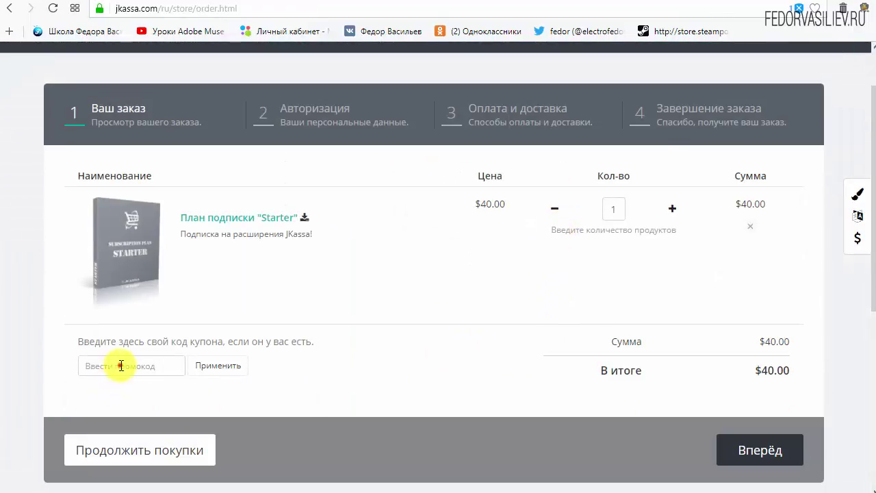
Step: Check the $40.00 order total on order.html and return to the coupon code field
left_click(116, 364)
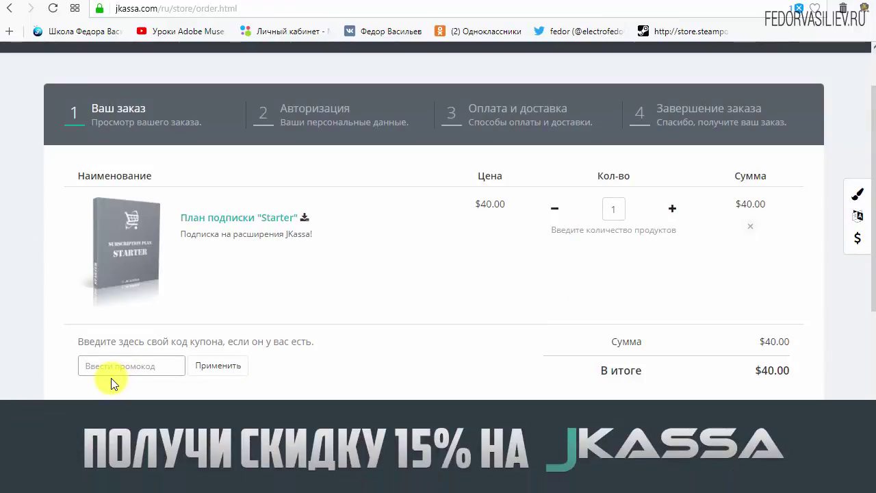
scroll(116, 374, "up", 2)
scroll(124, 367, "down", 2)
scroll(125, 370, "up", 1)
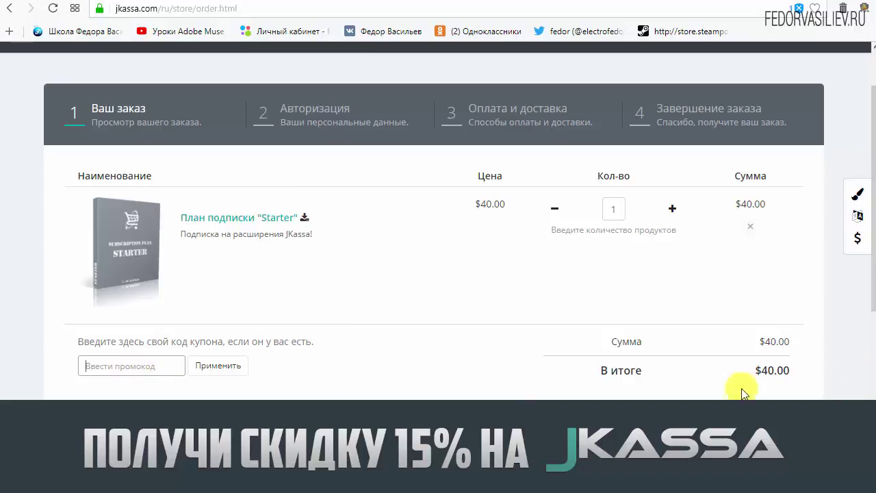
left_click(758, 371)
double_click(766, 372)
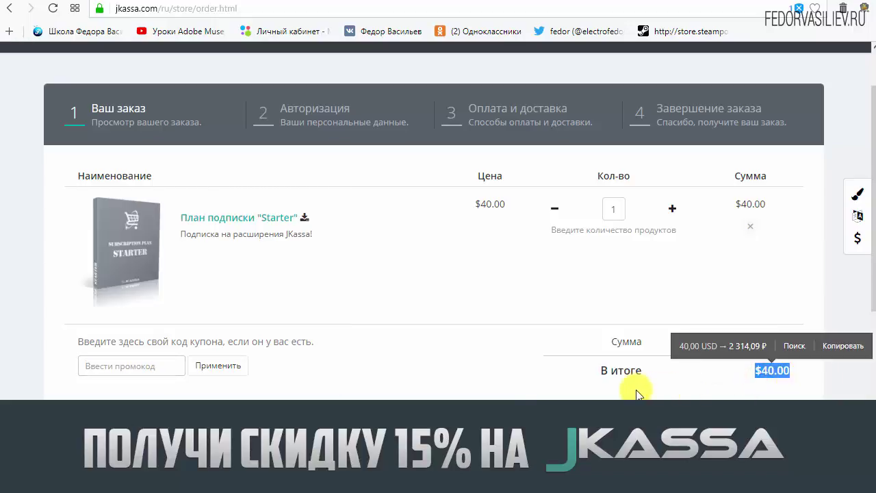
left_click(211, 372)
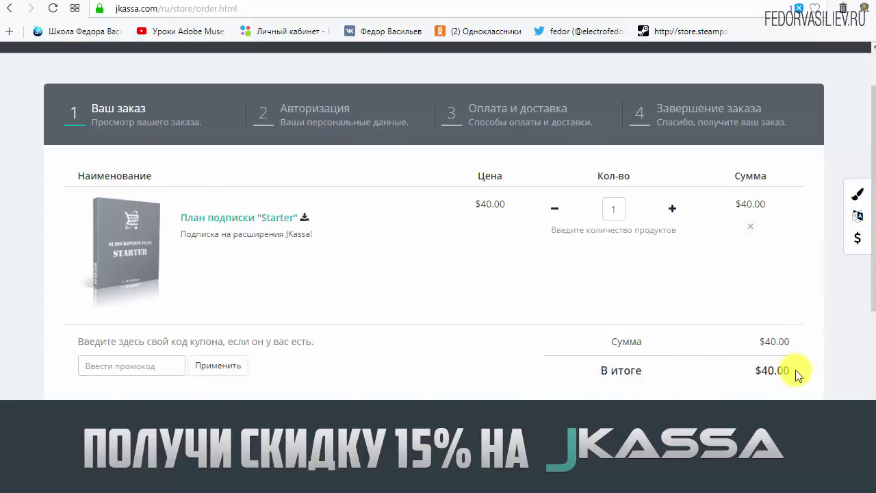
left_click(98, 365)
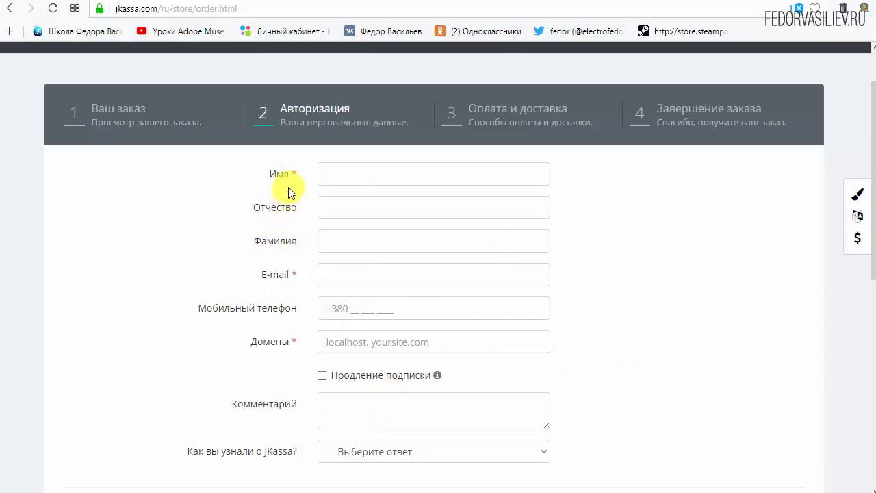
Step: Paste 'jkassa.loc' into the Домены field of the order form
left_click(334, 172)
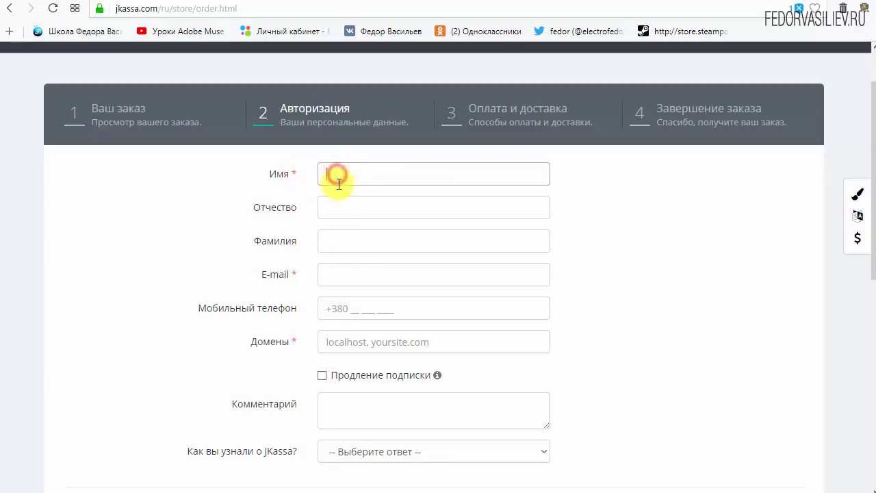
left_click(332, 274)
mouse_move(339, 348)
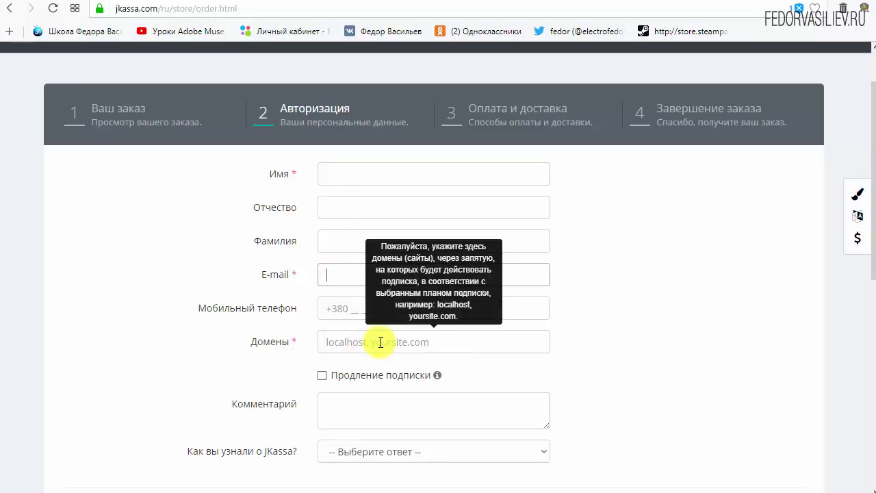
right_click(336, 342)
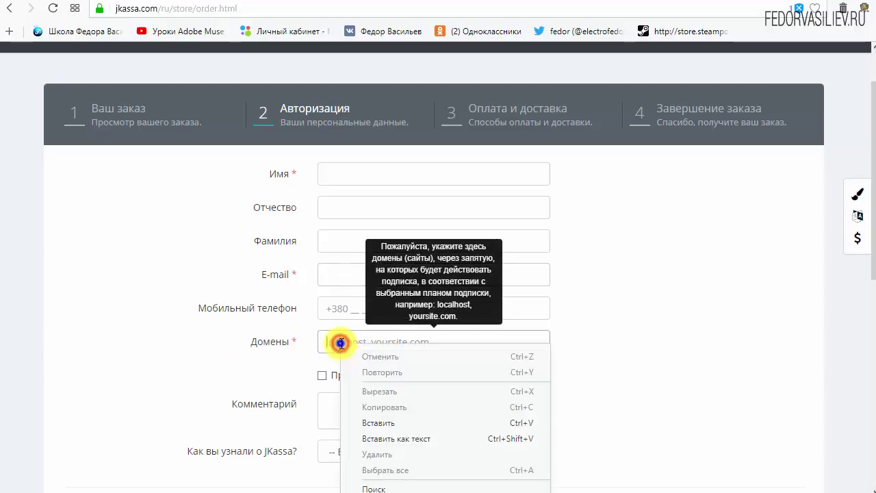
left_click(367, 417)
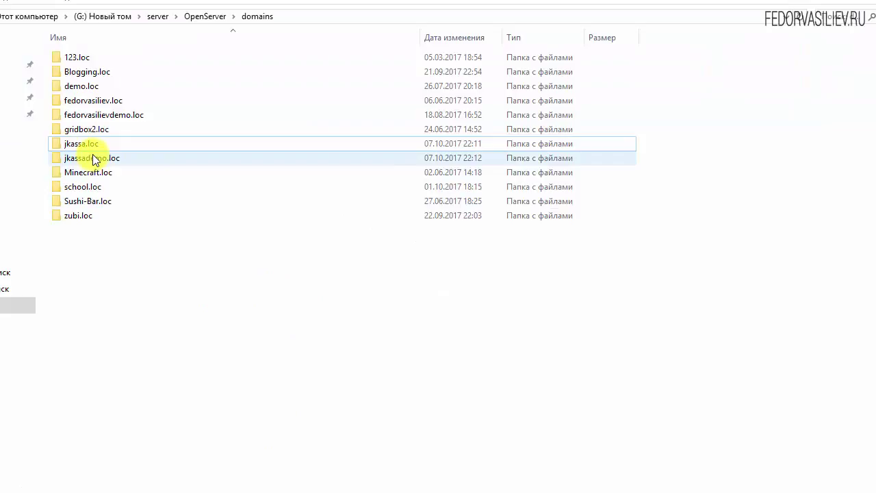
Step: Copy the name 'jkassademo.loc' in File Explorer, ready to paste into Домены
left_click(102, 158)
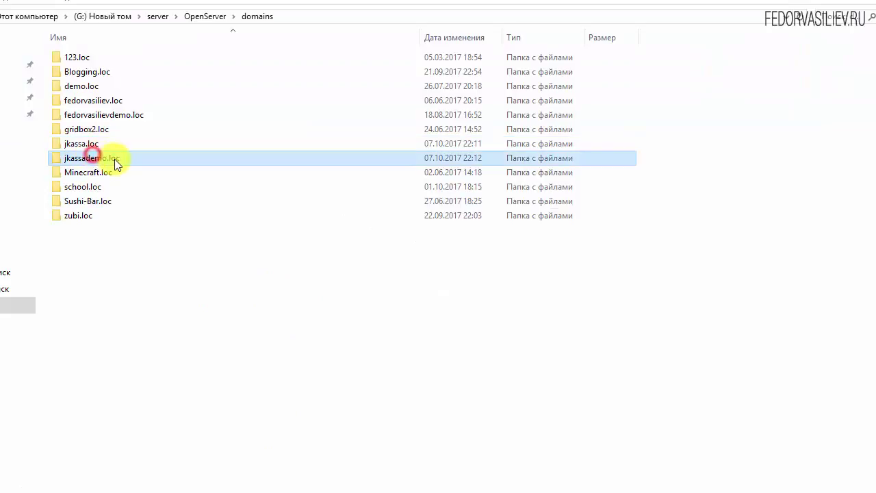
right_click(116, 163)
left_click(140, 200)
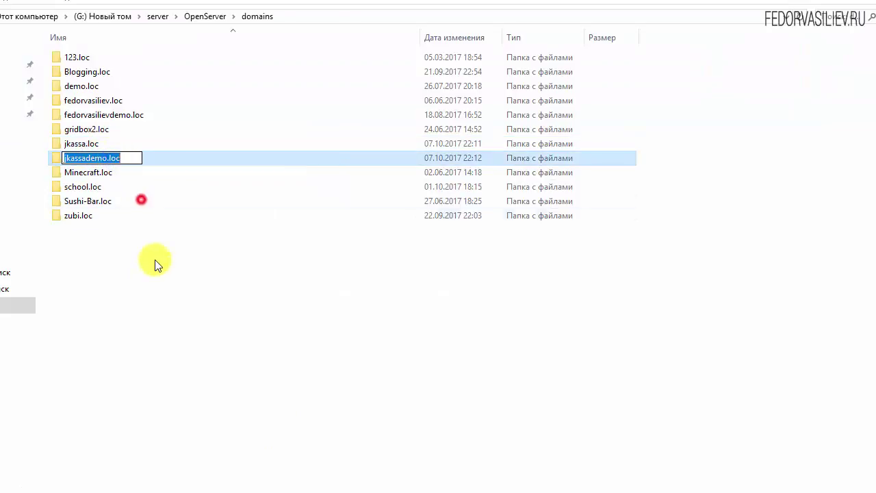
left_click(148, 273)
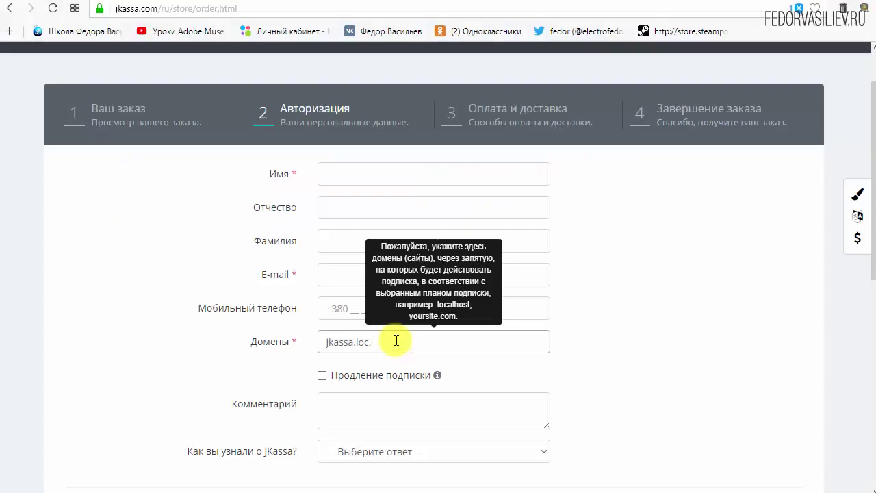
right_click(396, 341)
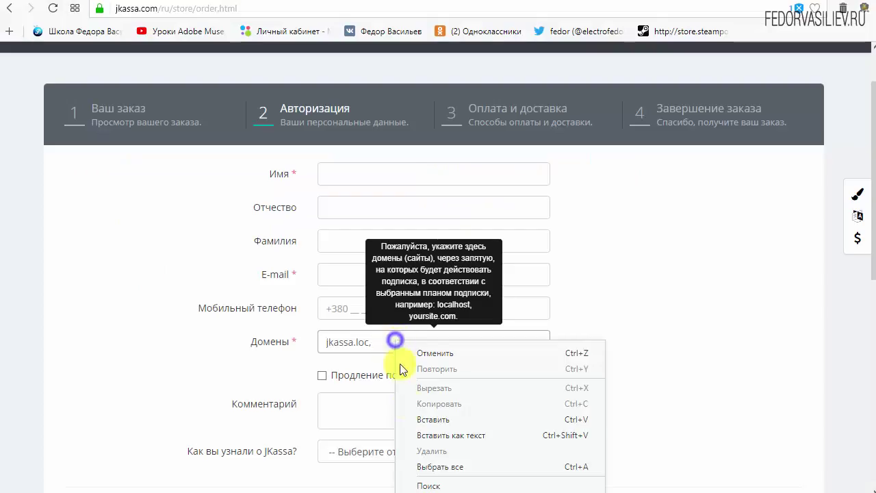
Step: Add 'jkassademo.loc' to Домены, enter '1' as the name, and pick the saved e-mail
left_click(436, 415)
scroll(568, 377, "up", 1)
left_click(377, 239)
type("1")
scroll(529, 251, "down", 1)
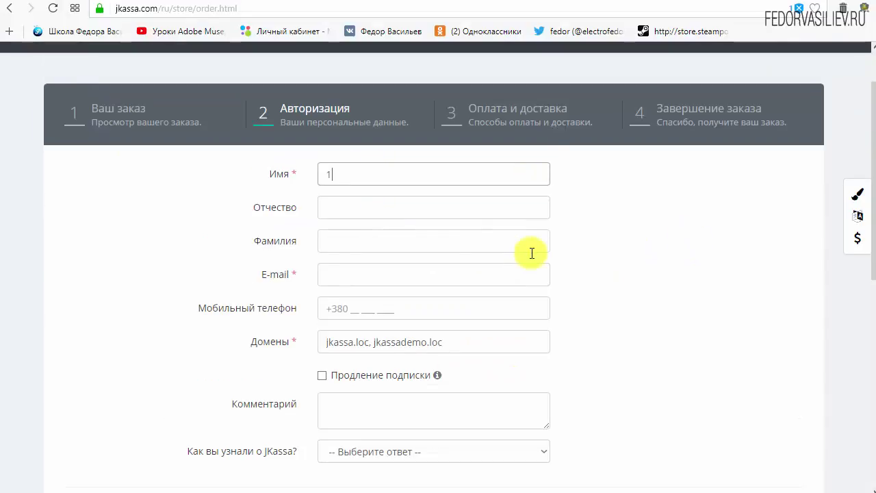
left_click(330, 272)
key("Down")
key("Down")
key("Return")
Step: Answer 'Как вы узнали о JKassa?' with Другой источник and focus the Источник перехода field
scroll(576, 284, "down", 2)
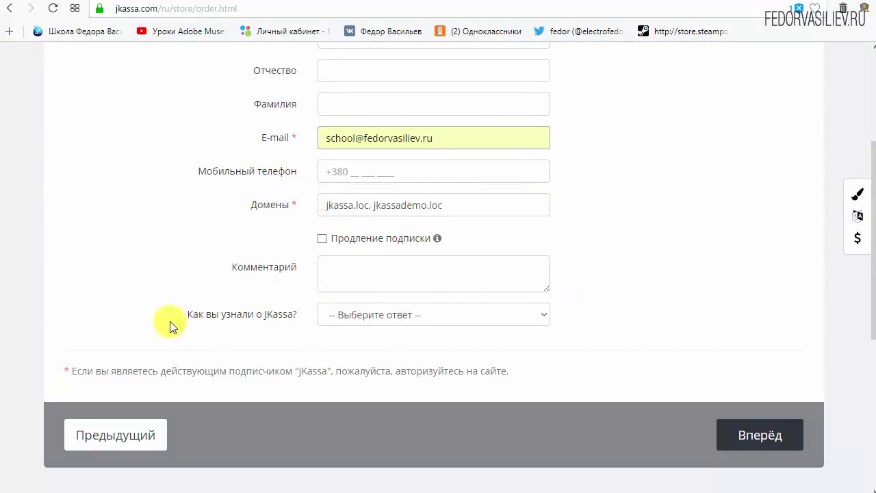
left_click(440, 316)
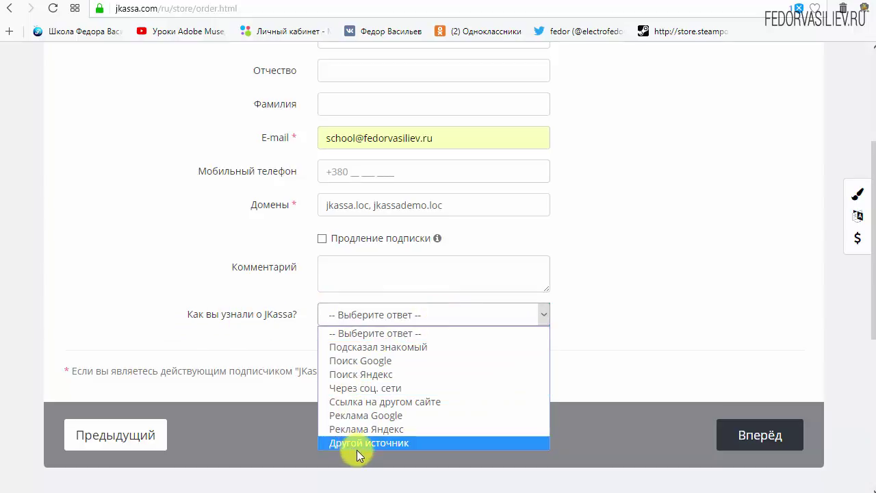
left_click(375, 445)
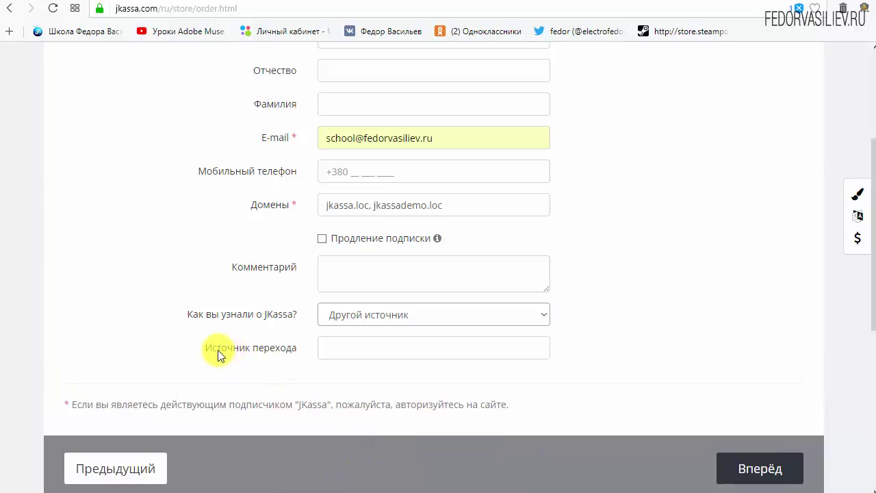
left_click(283, 355)
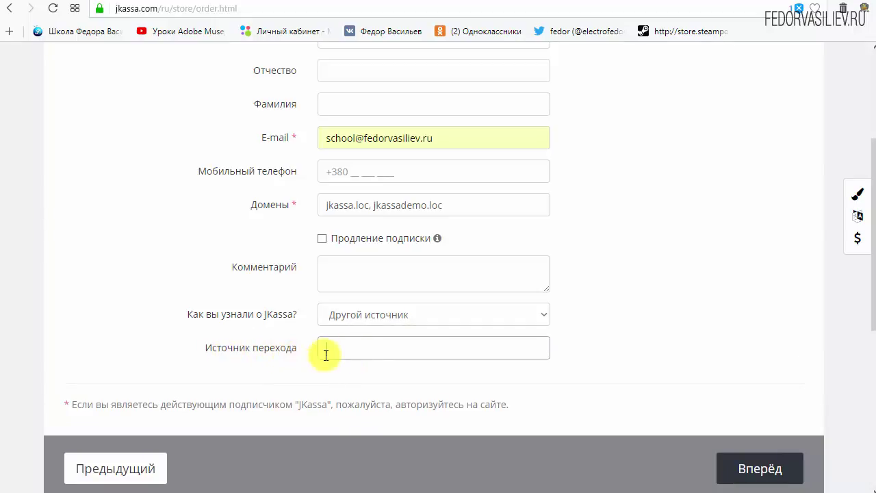
Step: Go to step 3, tick 'Я соглашаюсь с правилами', and settle on LiqPay after trying WebMoney
scroll(654, 426, "down", 1)
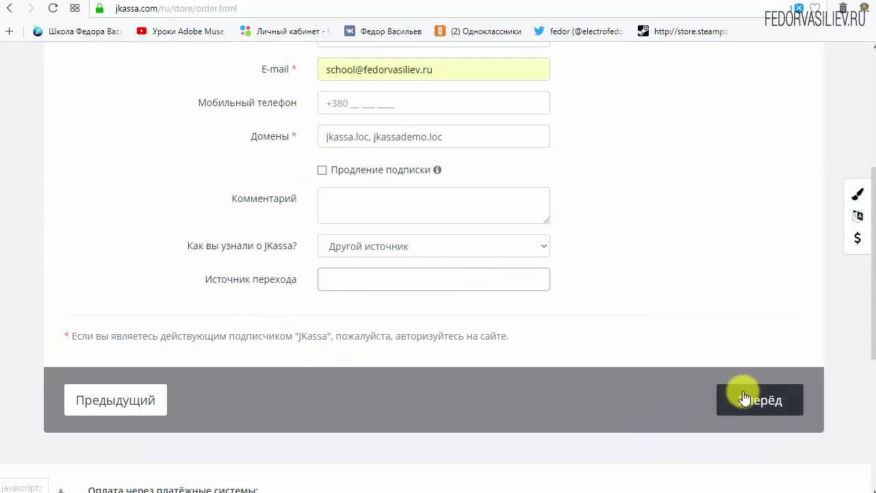
left_click(743, 396)
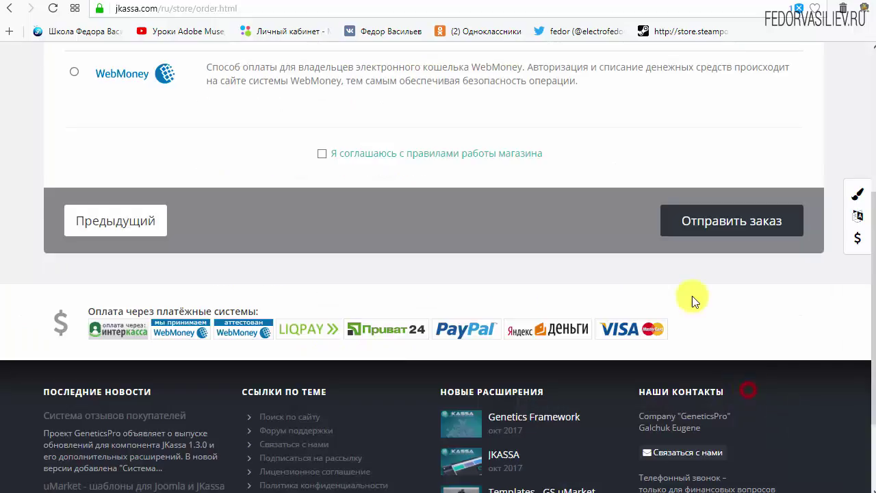
left_click(321, 156)
scroll(714, 226, "up", 3)
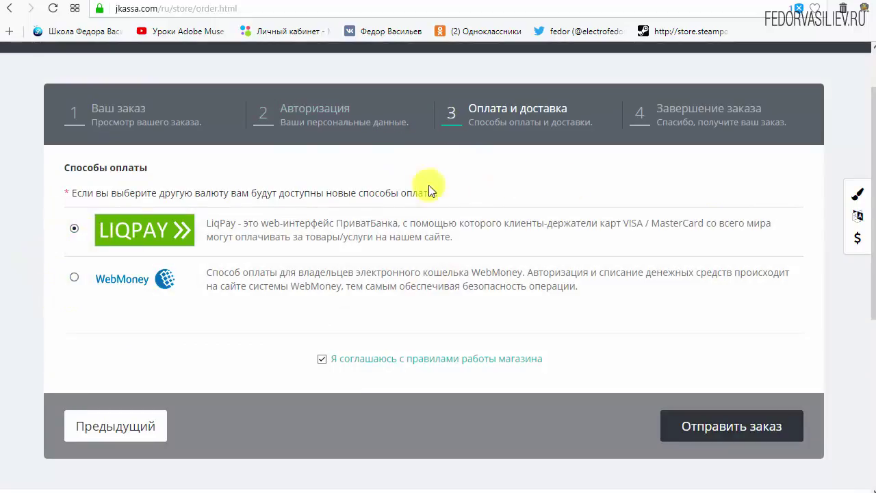
left_click(76, 278)
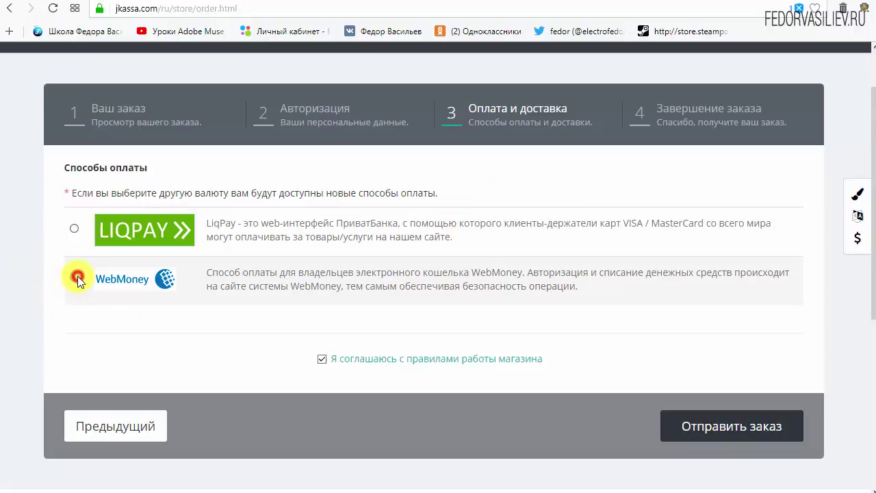
left_click(75, 228)
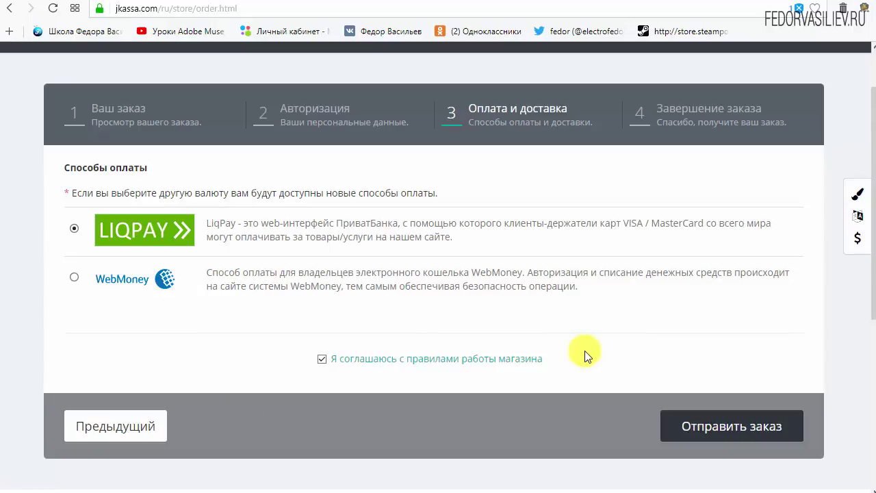
scroll(585, 355, "down", 5)
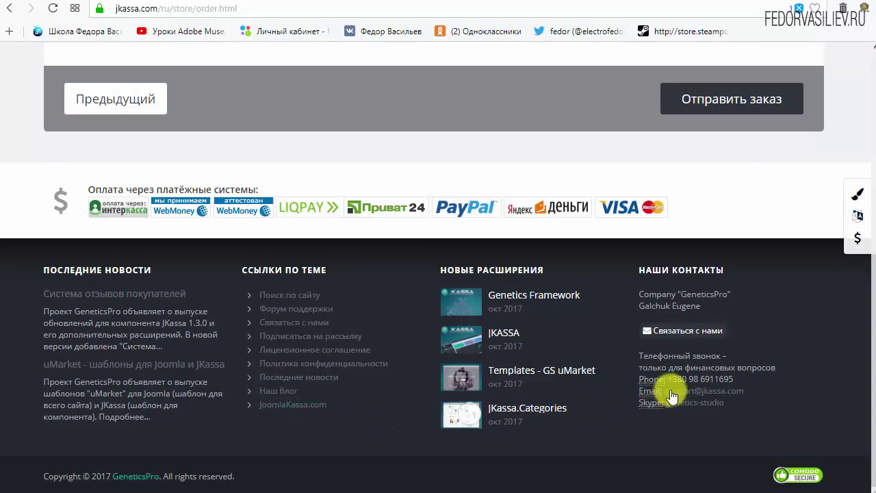
Step: Select the support e-mail address in the footer and scroll back to the top
left_click_drag(749, 392, 664, 393)
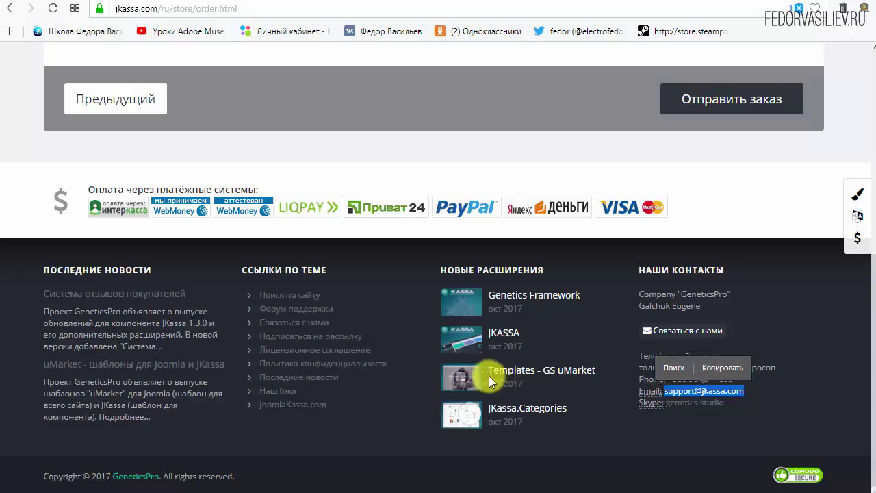
scroll(435, 301, "up", 4)
scroll(612, 414, "up", 2)
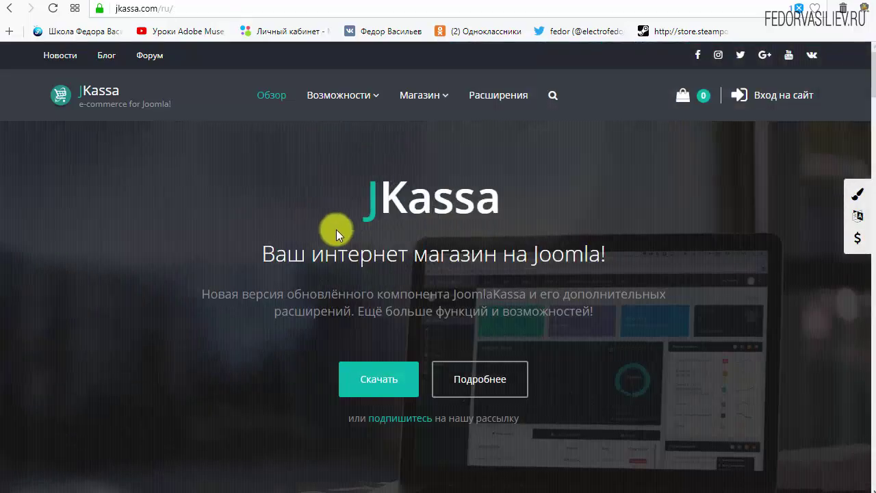
Step: Sign in with the saved credentials past the security warning and review the Магазин links
left_click(750, 94)
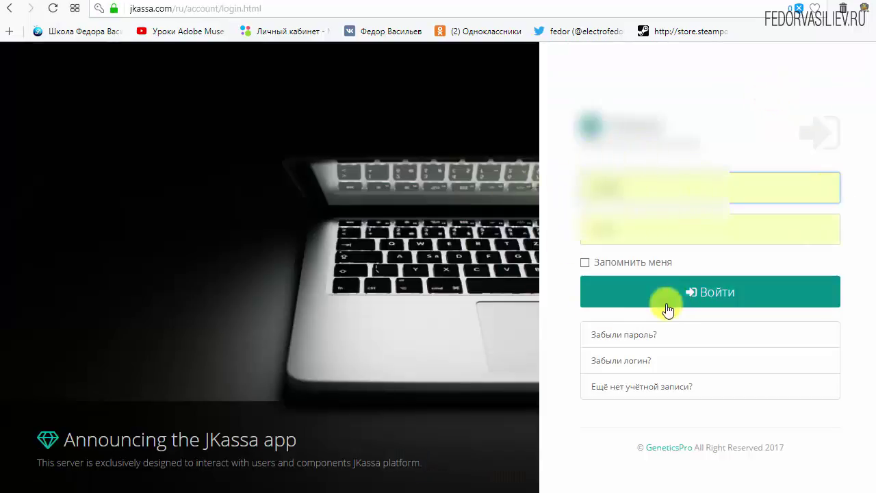
left_click(700, 294)
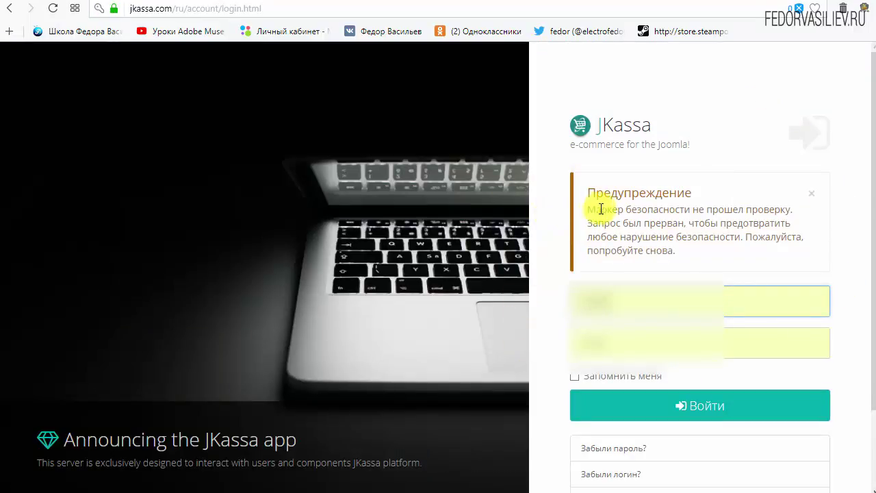
left_click_drag(586, 194, 701, 252)
left_click(701, 251)
left_click(691, 409)
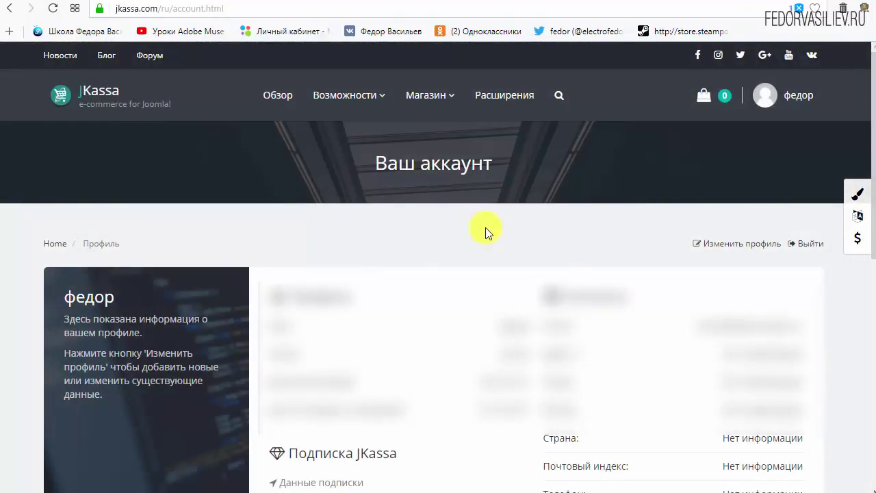
scroll(307, 309, "down", 3)
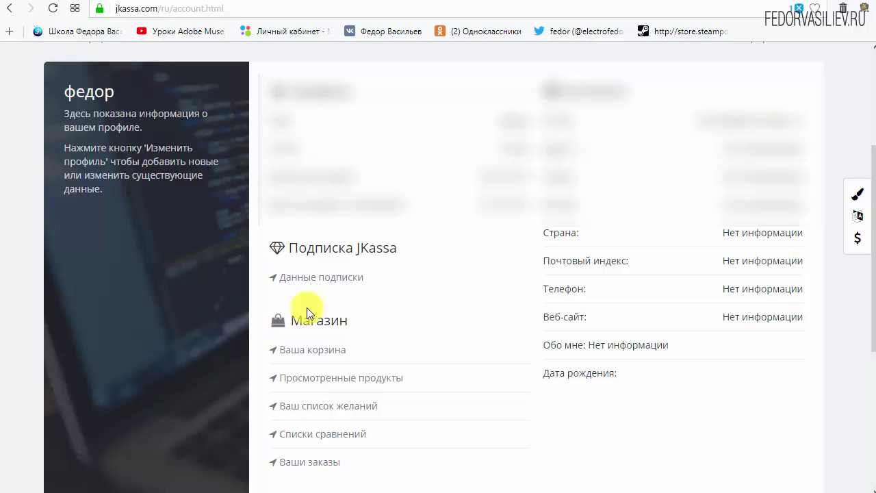
scroll(438, 270, "down", 1)
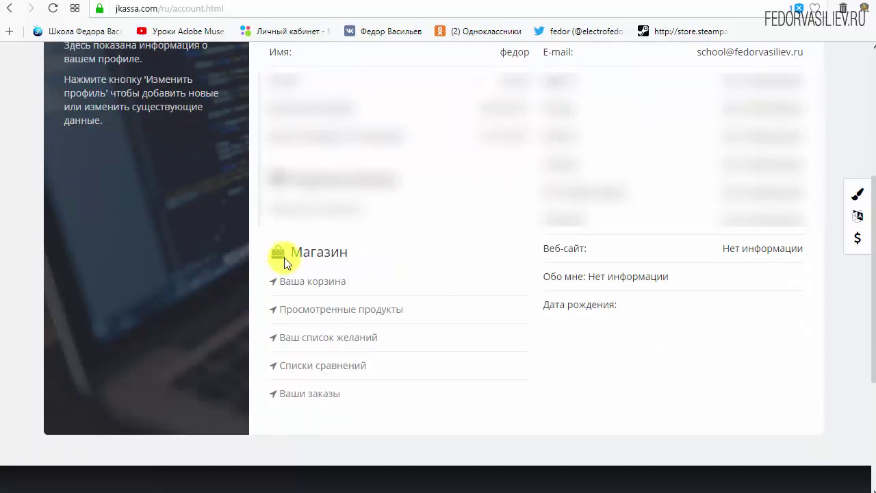
Step: Download pkg_jkassa_installer.zip from the second order in the order history
left_click(296, 400)
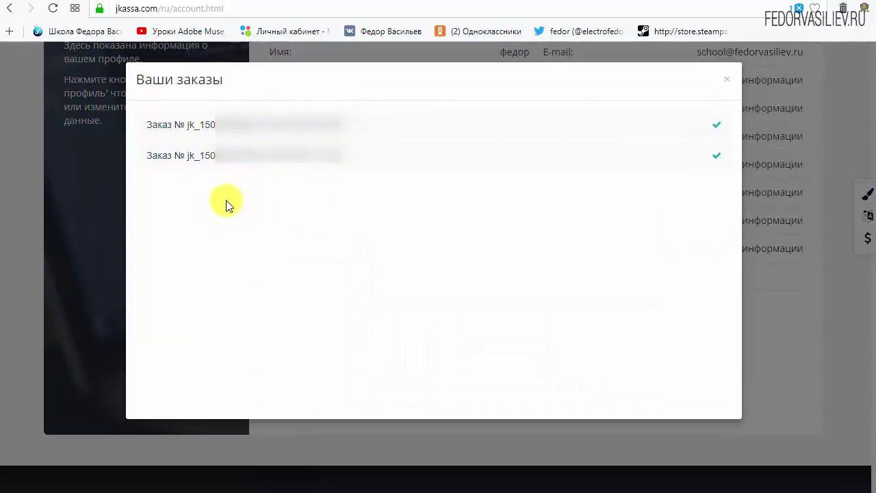
left_click(229, 159)
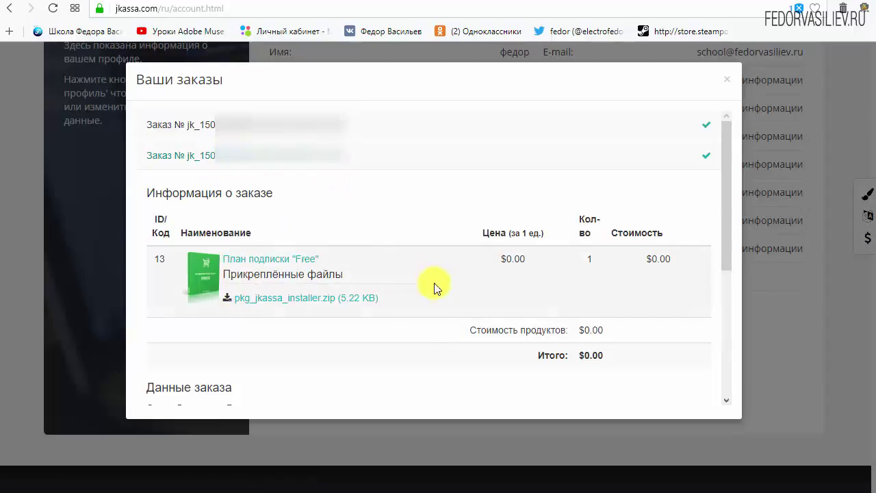
left_click(261, 305)
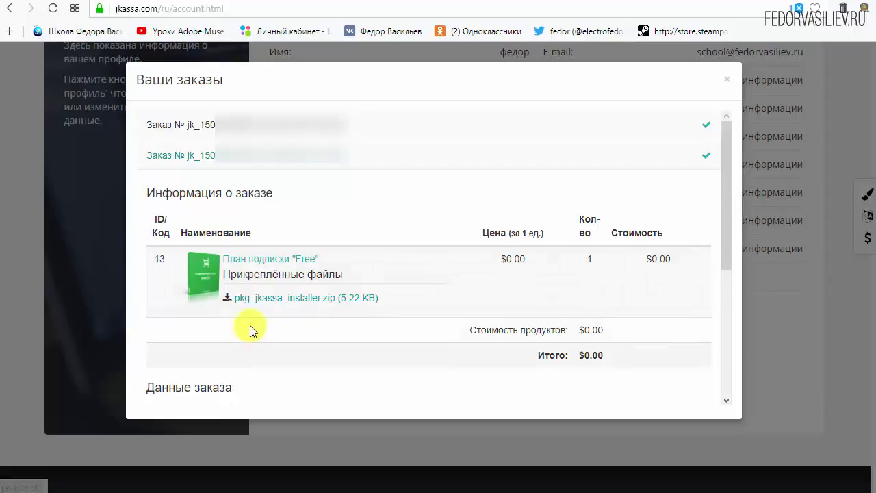
left_click(259, 303)
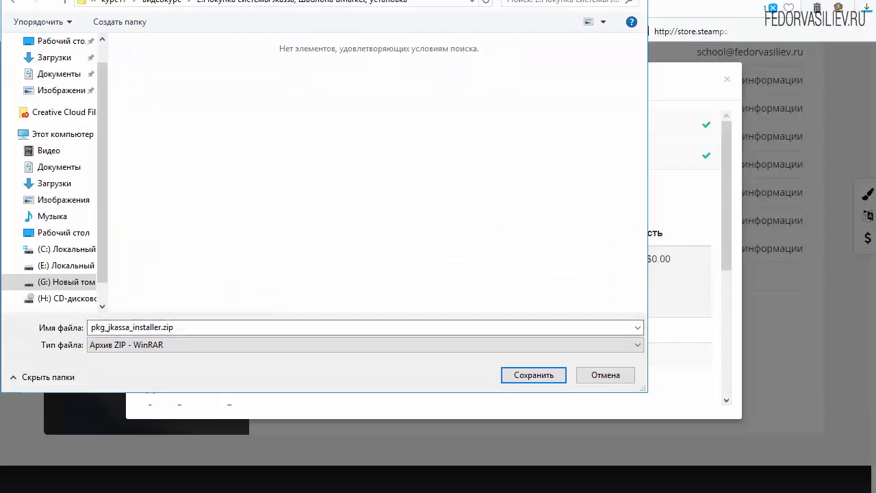
left_click(520, 376)
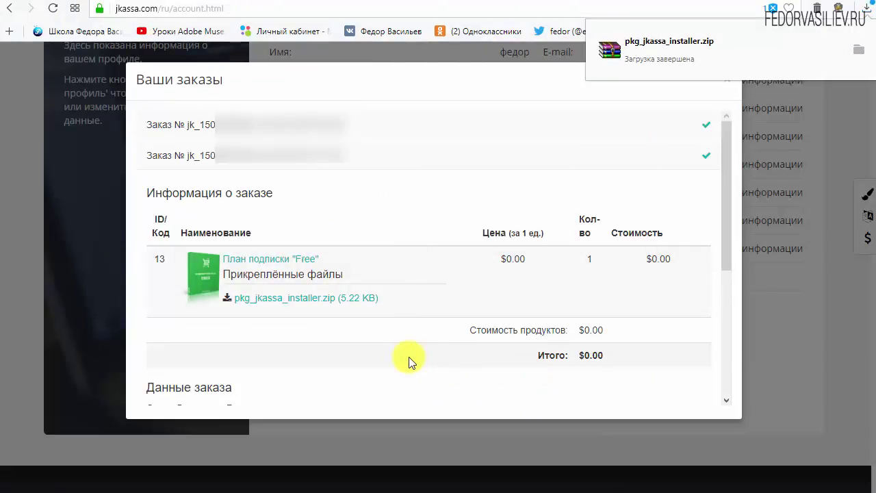
Step: Download uMarket_1.0.zip from the uMarket order and save it to disk
left_click(275, 157)
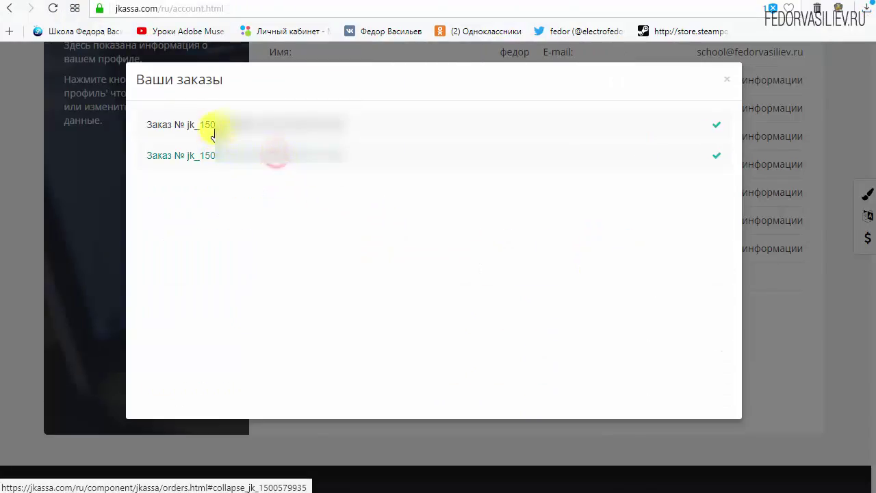
left_click(215, 126)
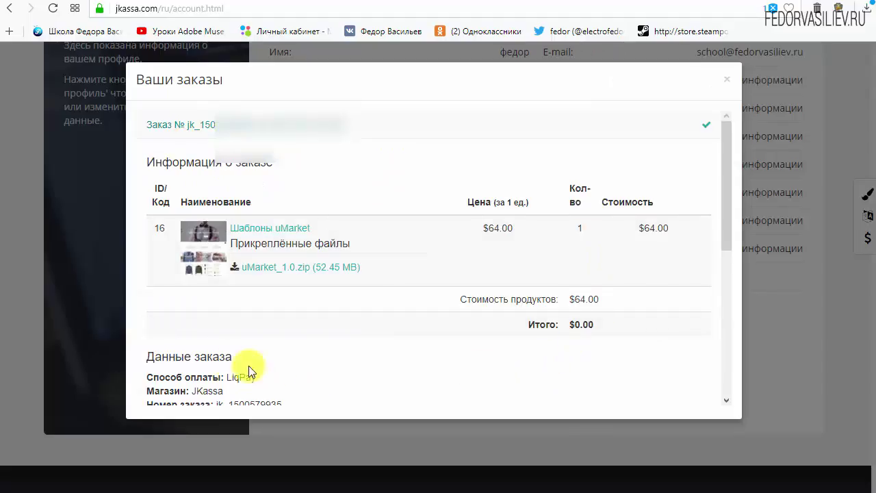
left_click(263, 272)
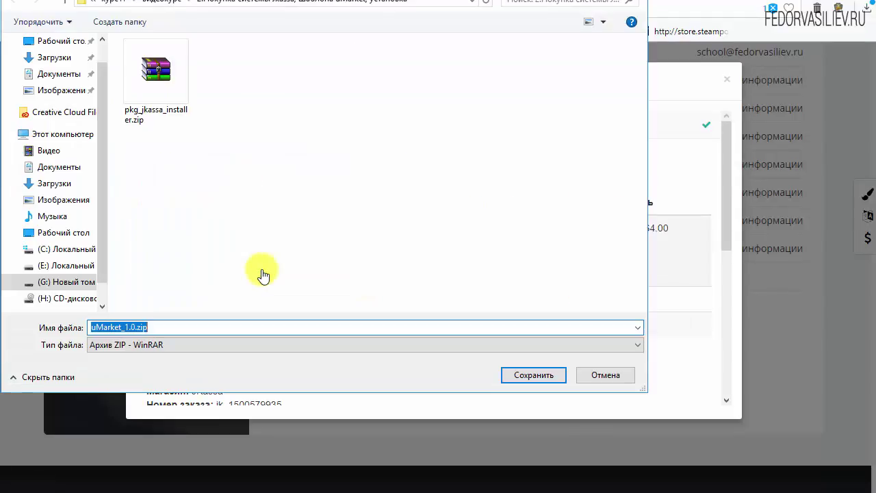
left_click(514, 373)
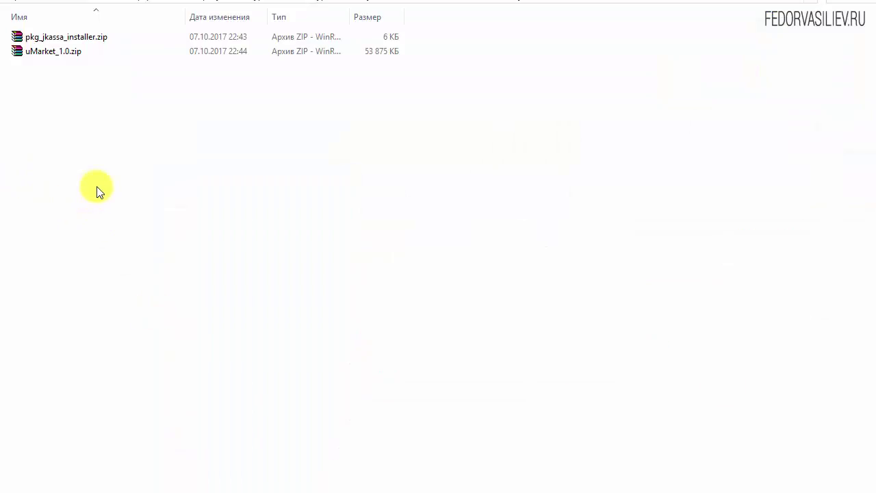
left_click(36, 54)
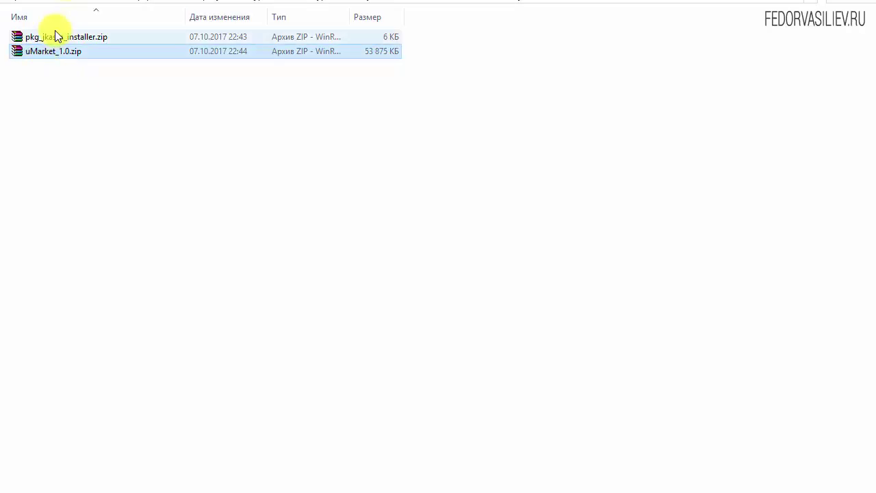
left_click(55, 37)
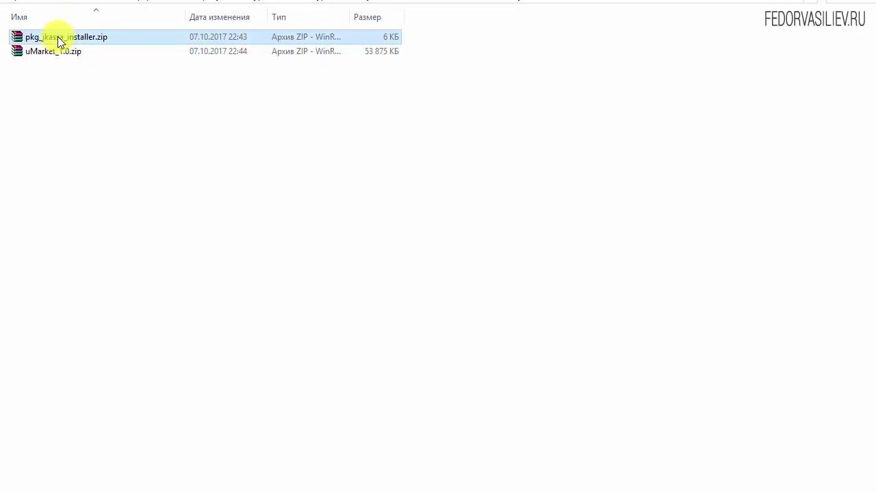
right_click(61, 38)
left_click(67, 44)
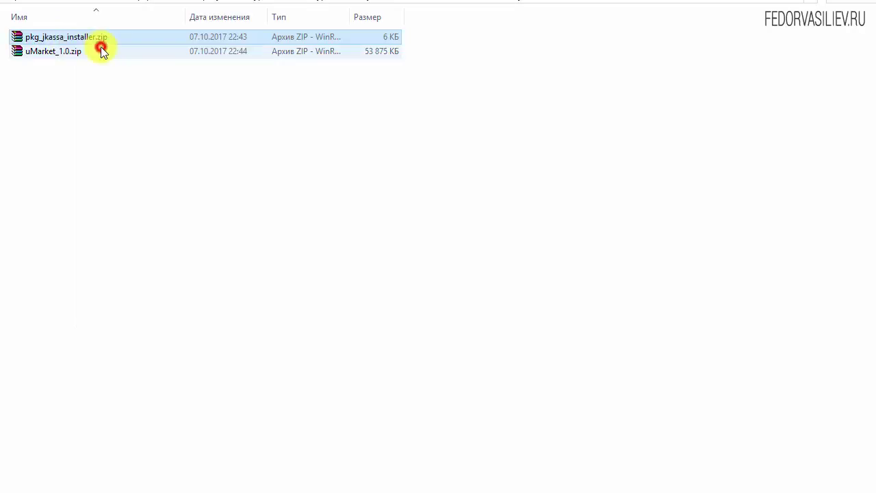
left_click(309, 236)
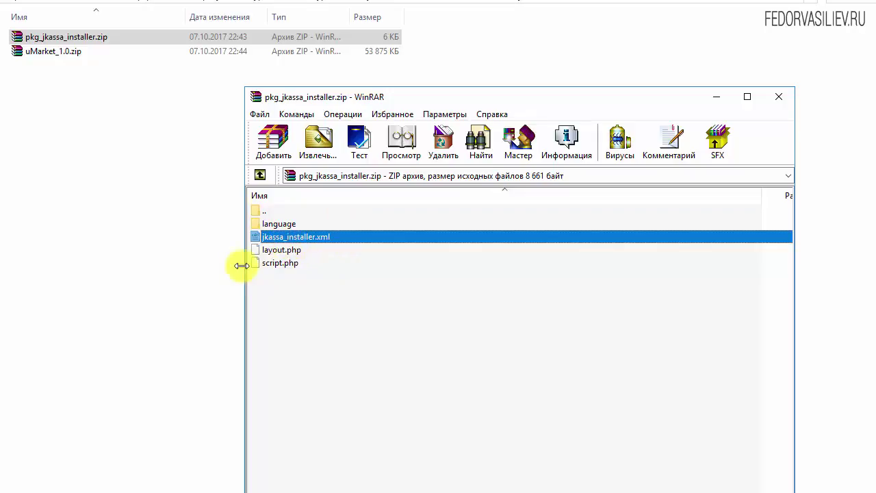
left_click_drag(434, 98, 317, 33)
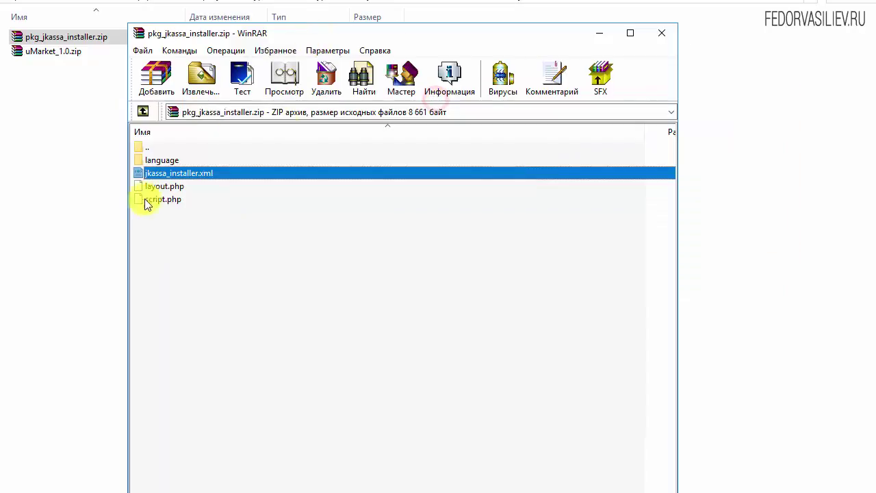
left_click(661, 33)
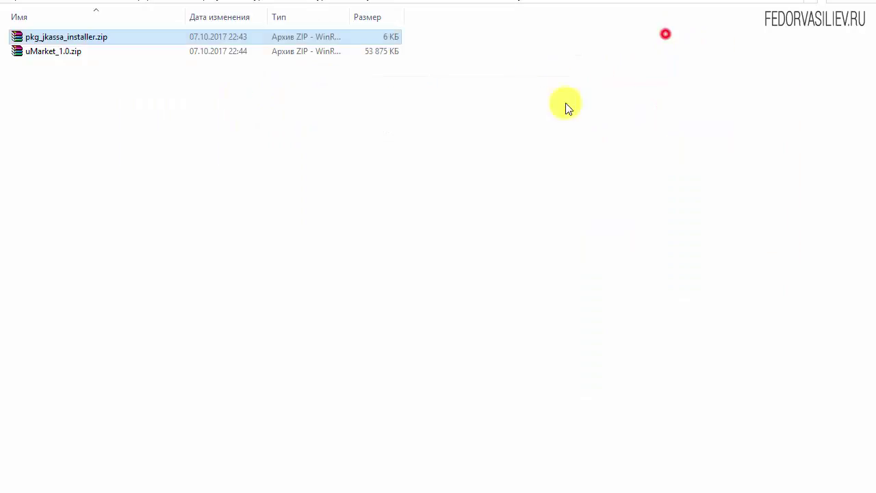
left_click(60, 53)
right_click(60, 53)
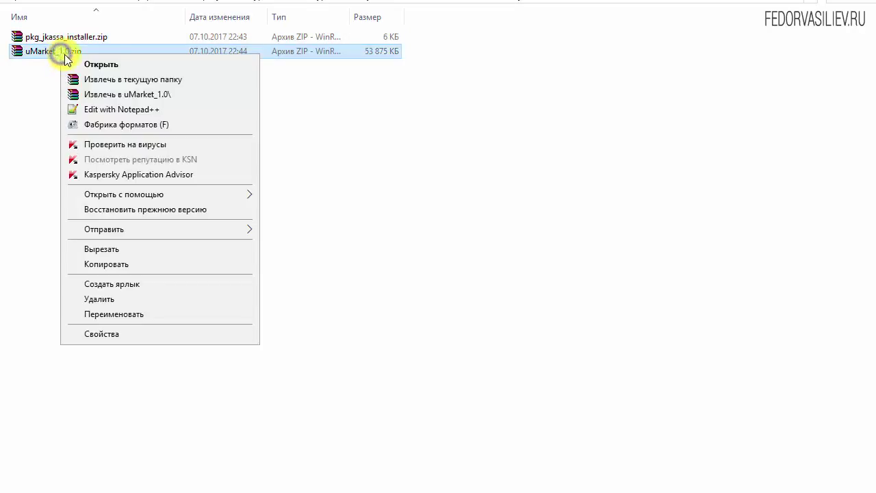
left_click(109, 63)
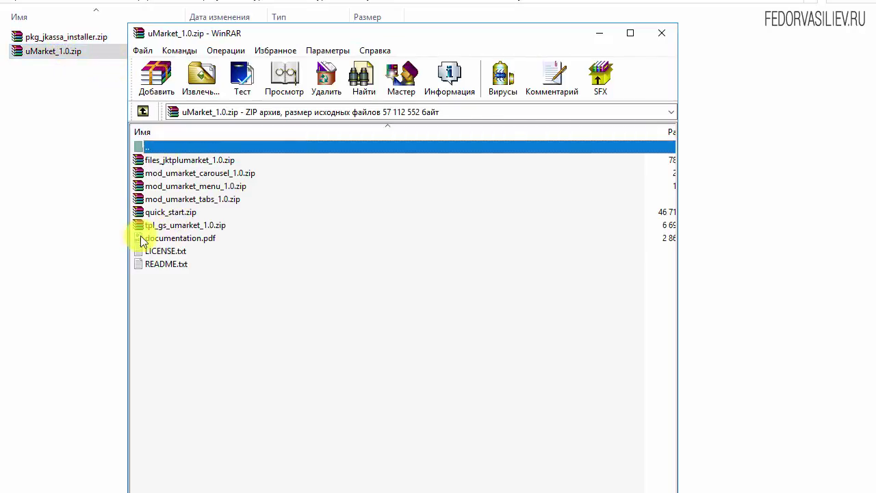
left_click(652, 32)
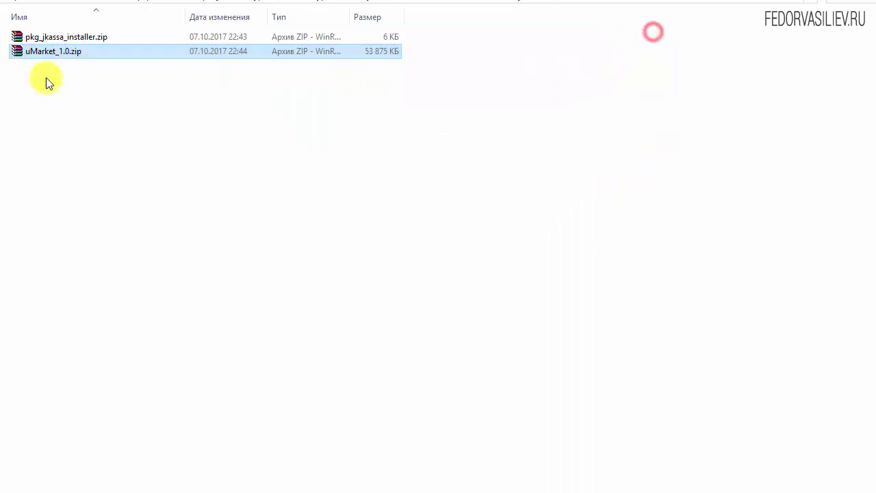
Step: Create a folder named шаблон and move uMarket_1.0.zip into it
key("ctrl+shift+n")
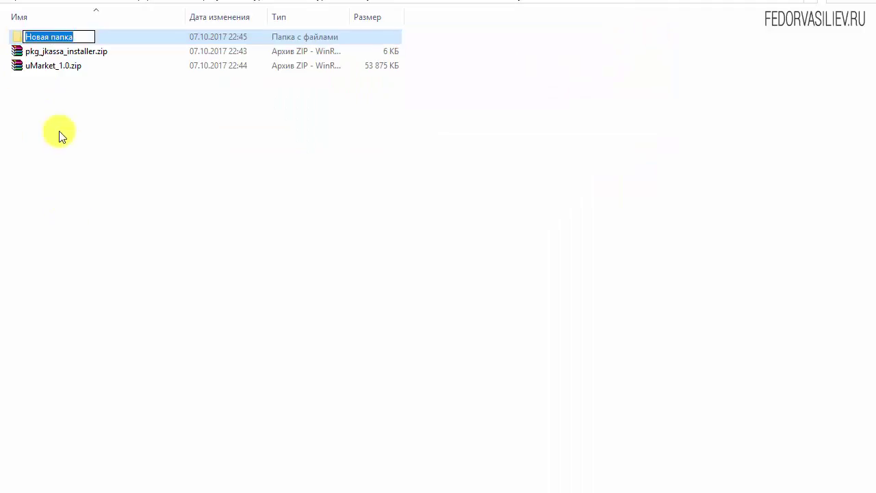
type("шаблон")
key("Return")
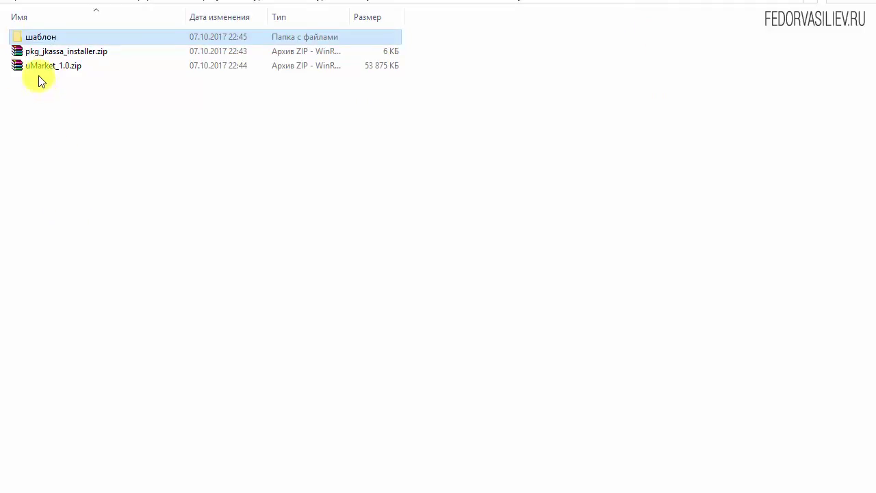
left_click_drag(42, 65, 46, 39)
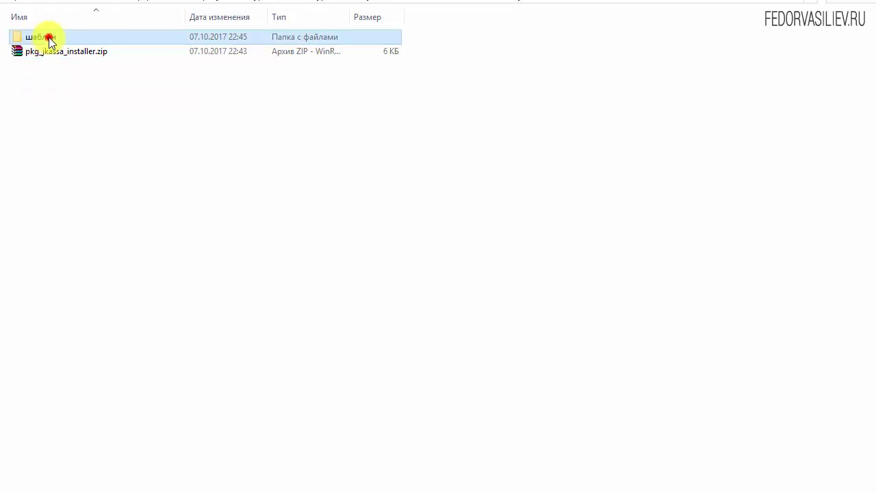
Step: Extract uMarket_1.0.zip inside шаблон and delete the original archive
double_click(46, 37)
right_click(49, 37)
left_click(76, 62)
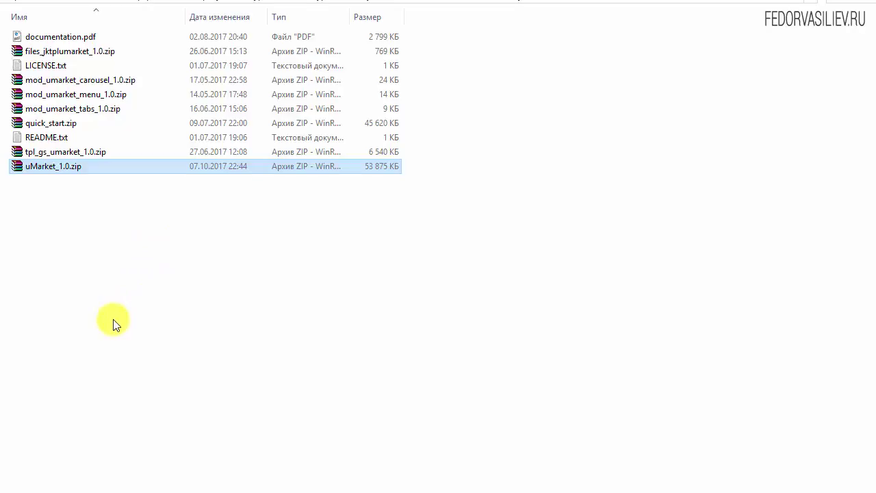
key("Delete")
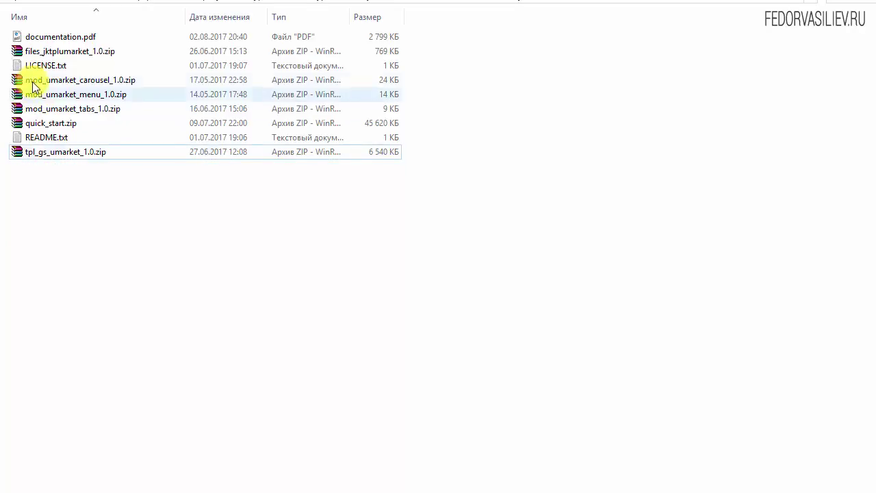
Step: Review the extracted files: documentation.pdf, LICENSE.txt, mod_umarket zips, quick_start.zip, tpl_gs_umarket_1.0.zip
left_click(66, 39)
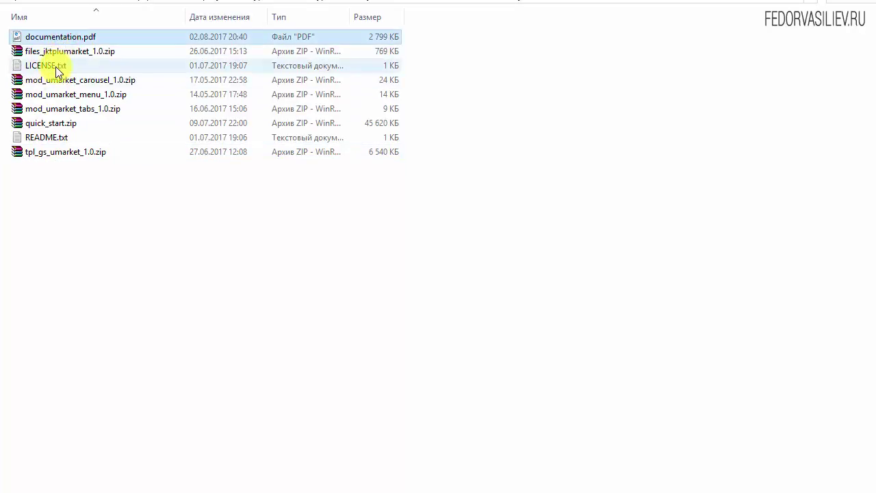
left_click(50, 65)
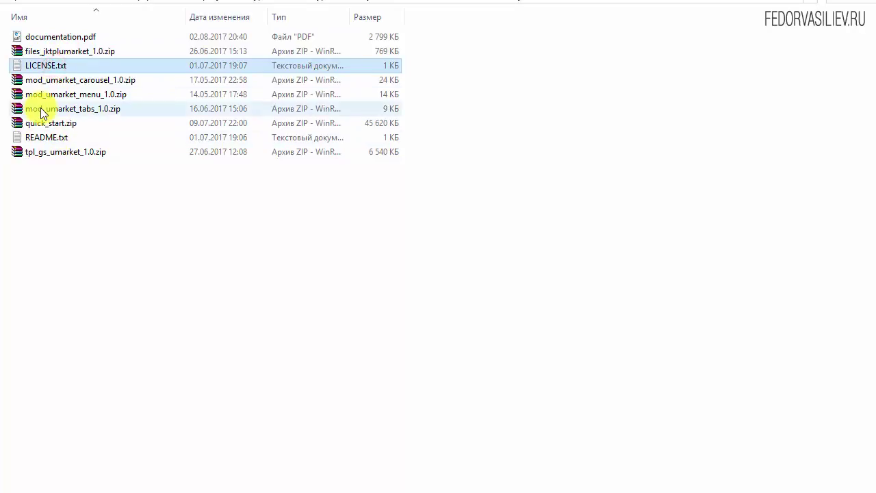
left_click(41, 107)
left_click(40, 92)
left_click(39, 83)
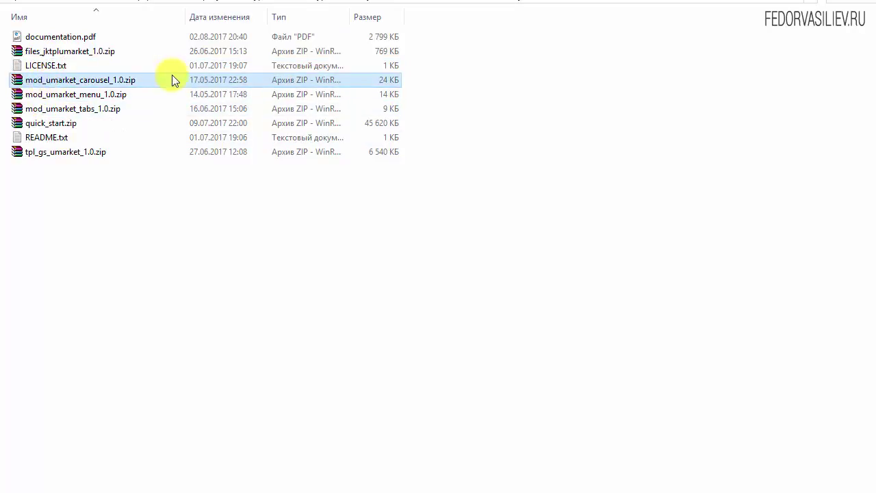
left_click(90, 80)
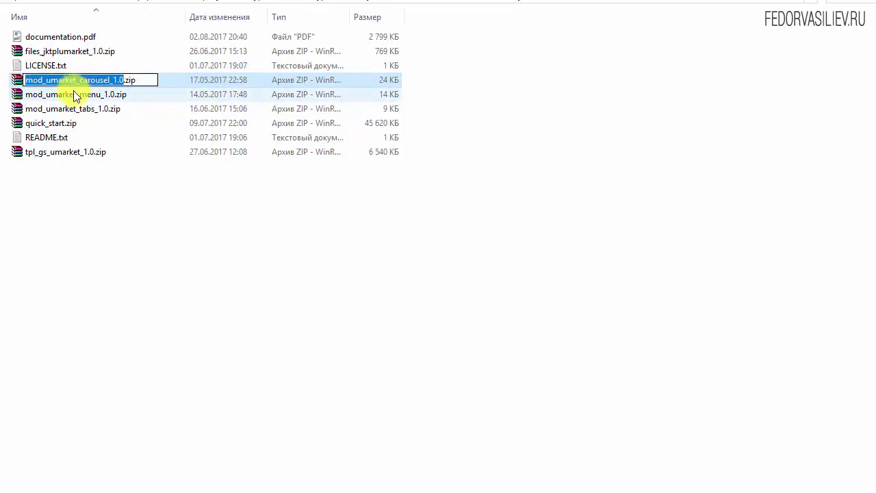
left_click(73, 95)
left_click(77, 111)
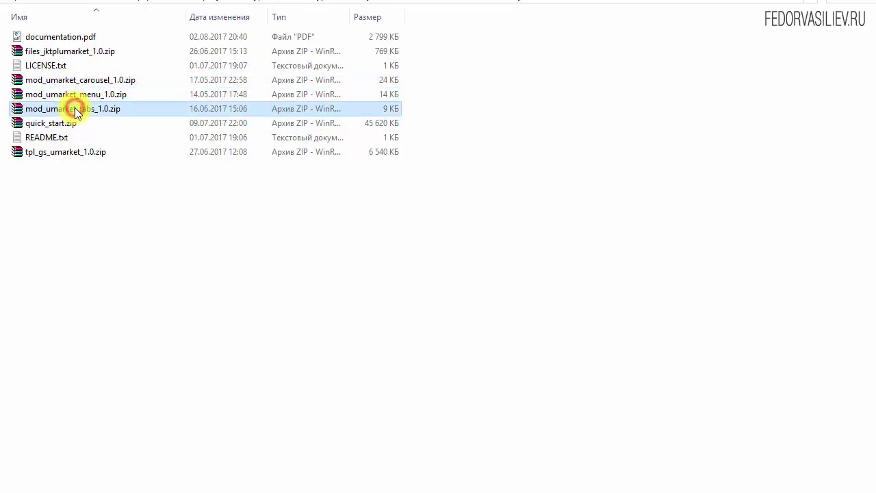
left_click(54, 123)
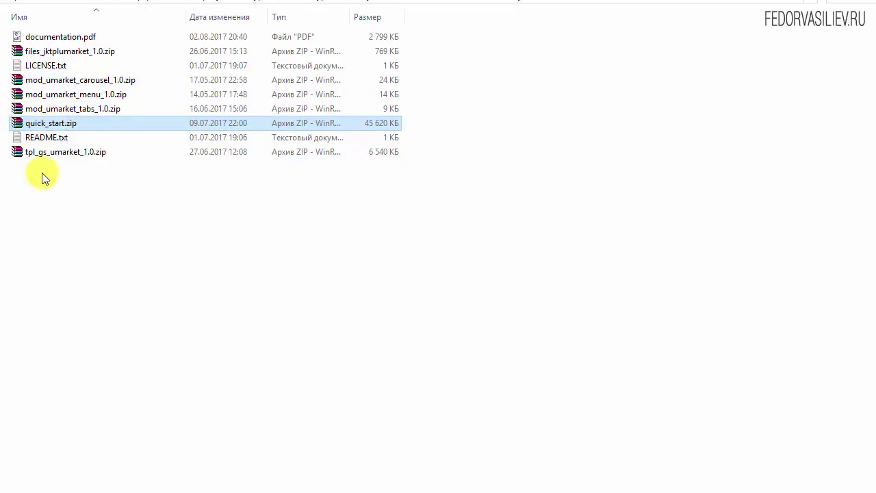
left_click(31, 154)
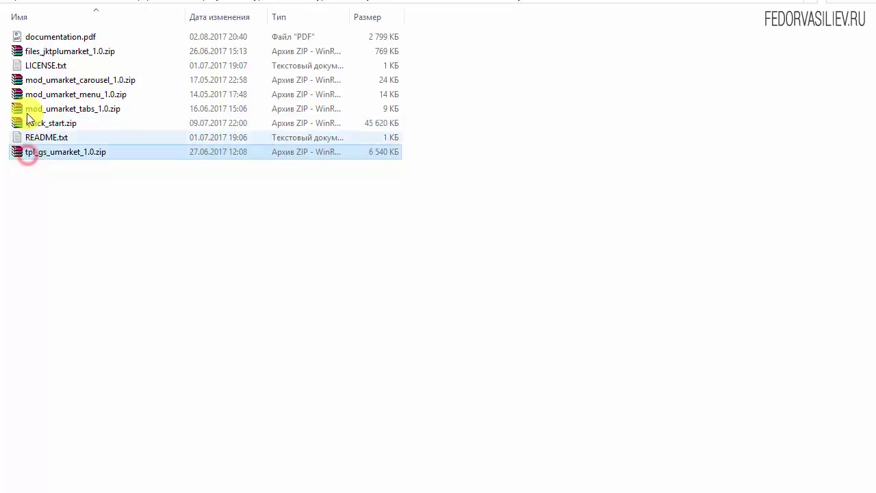
left_click(37, 54)
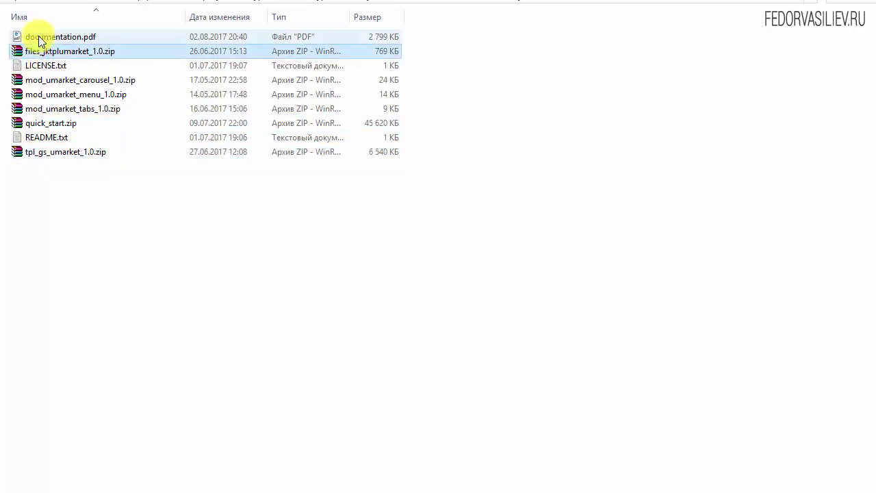
double_click(61, 36)
scroll(307, 246, "down", 10)
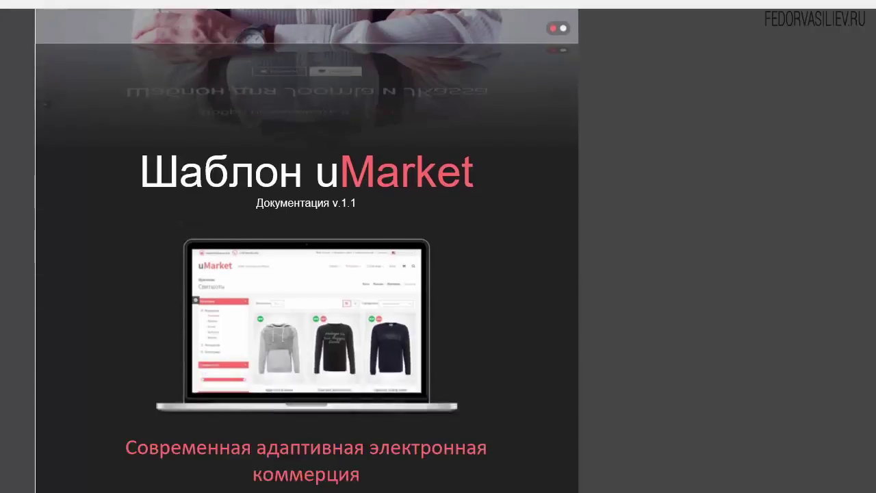
scroll(307, 246, "down", 20)
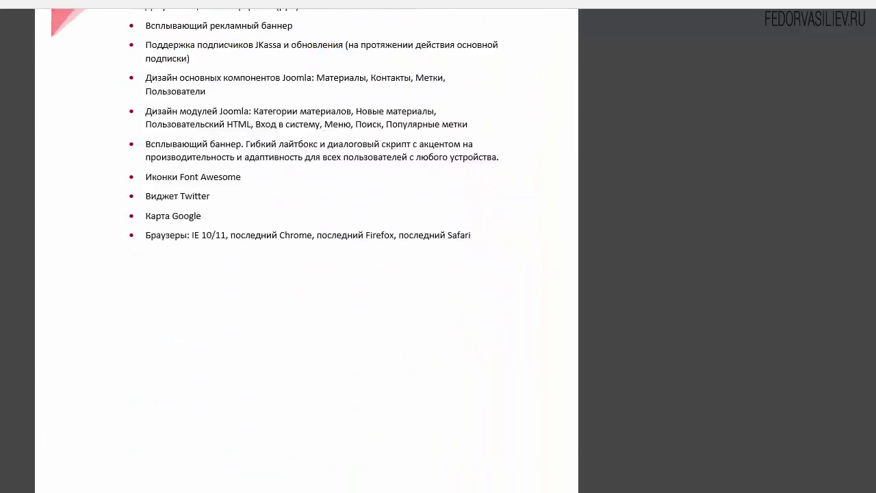
scroll(306, 247, "down", 5)
scroll(307, 246, "up", 1)
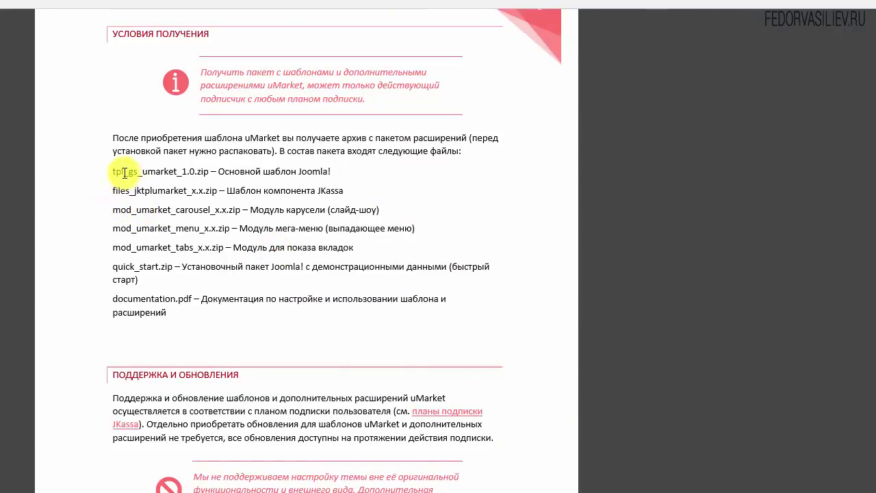
left_click_drag(111, 171, 167, 171)
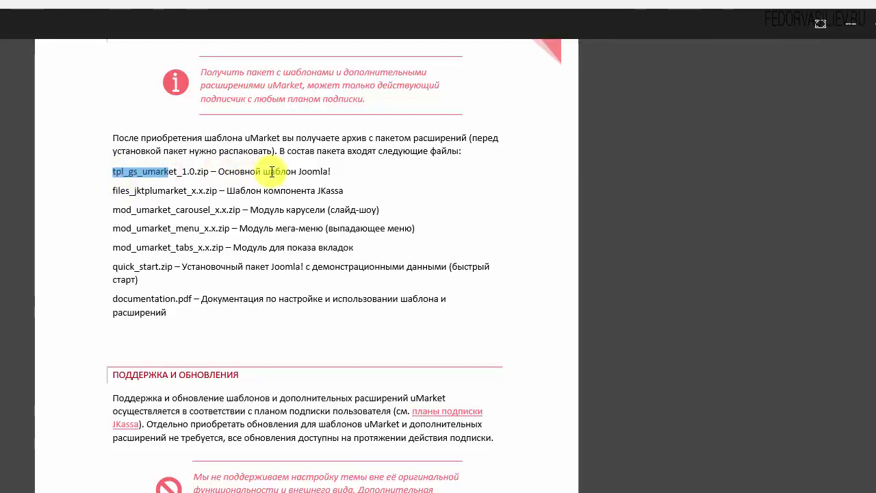
left_click(335, 170)
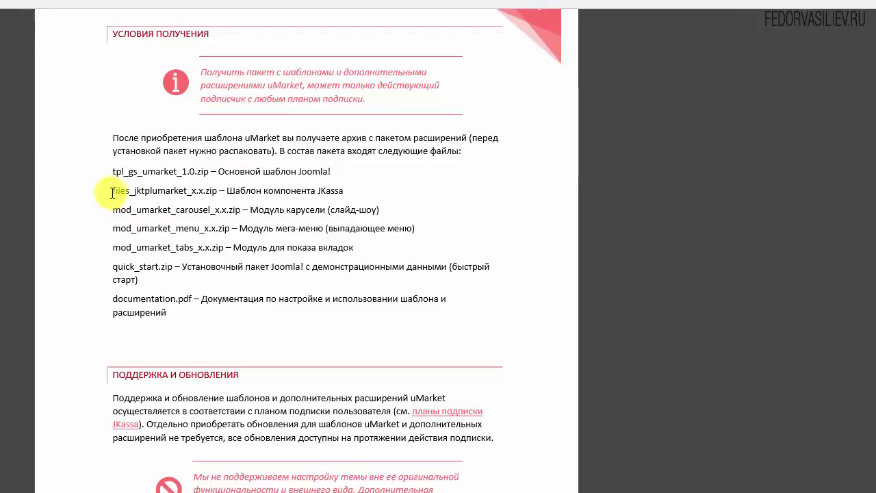
left_click_drag(112, 191, 186, 191)
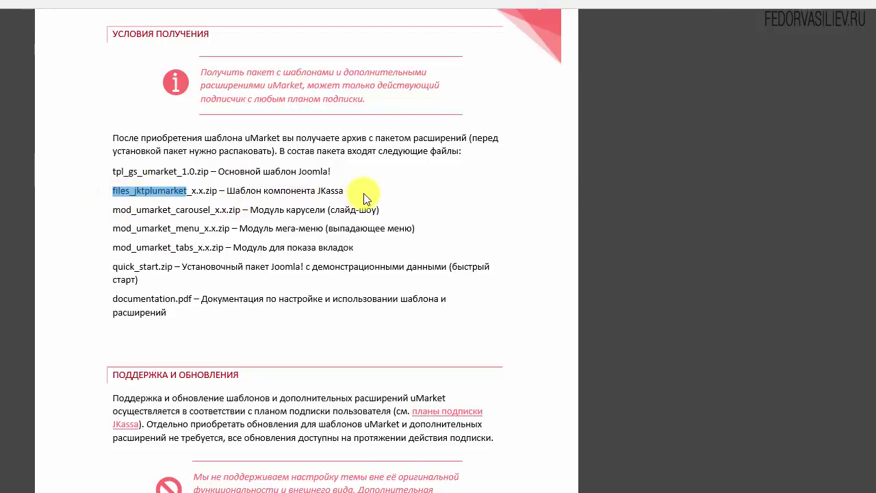
left_click(203, 189)
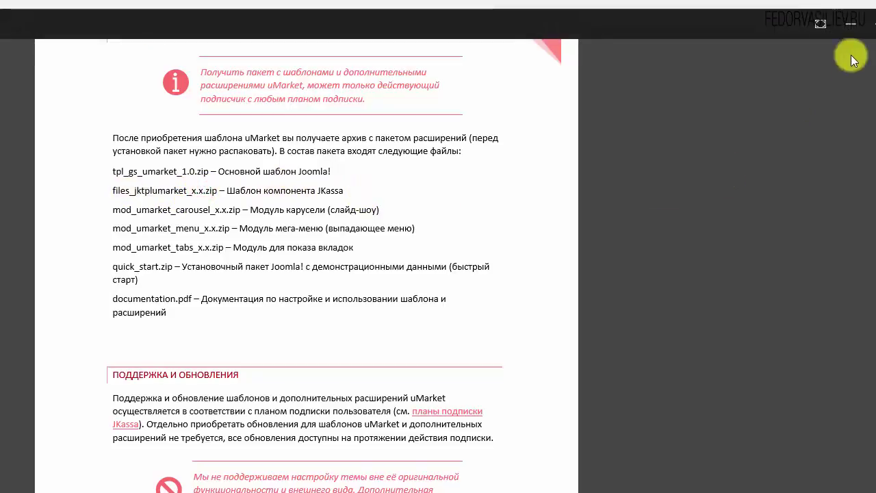
left_click(851, 25)
left_click(41, 128)
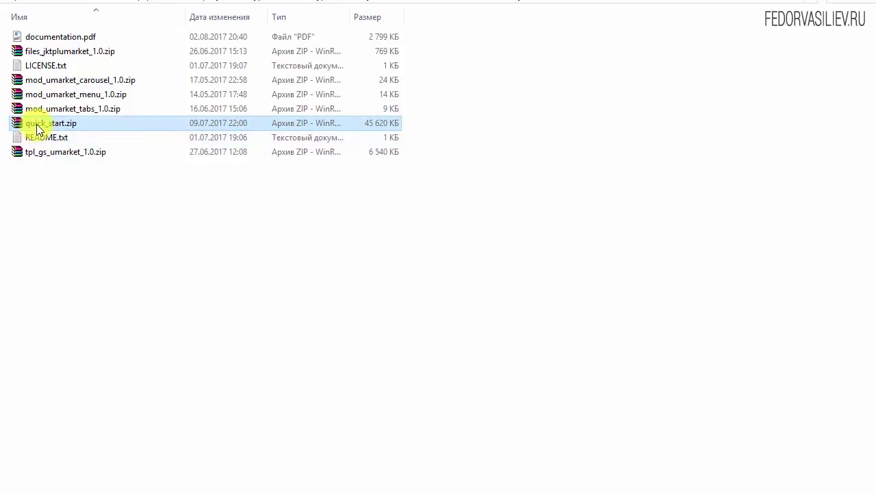
Step: Browse the contents of quick_start.zip in WinRAR, then close it
right_click(34, 125)
left_click(77, 137)
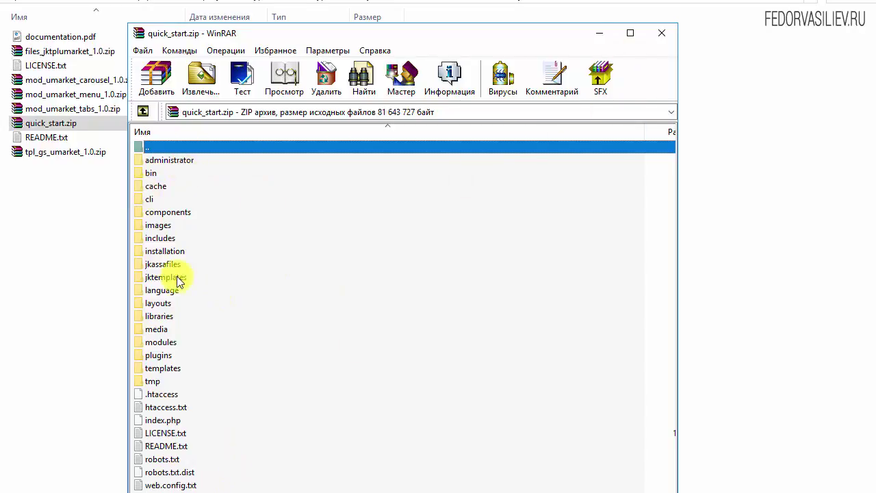
left_click(656, 34)
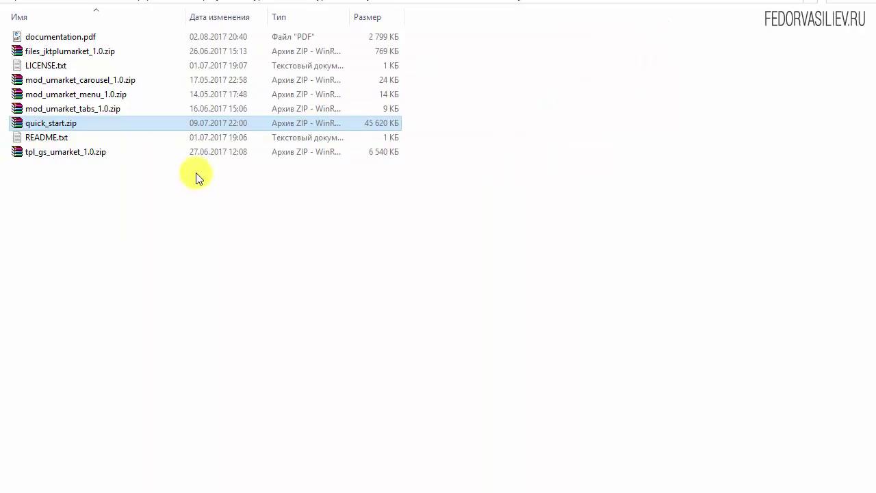
Step: Copy quick_start.zip and go to the OpenServer domains folder
right_click(43, 125)
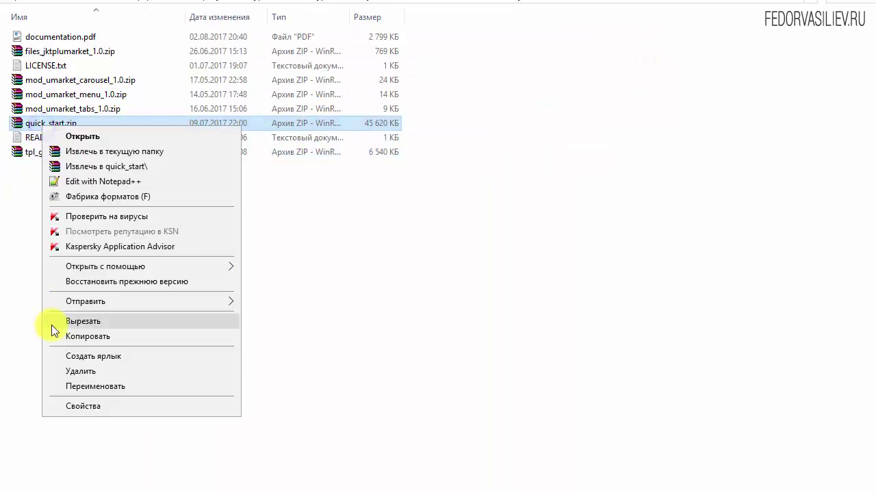
left_click(71, 334)
key("alt+Tab")
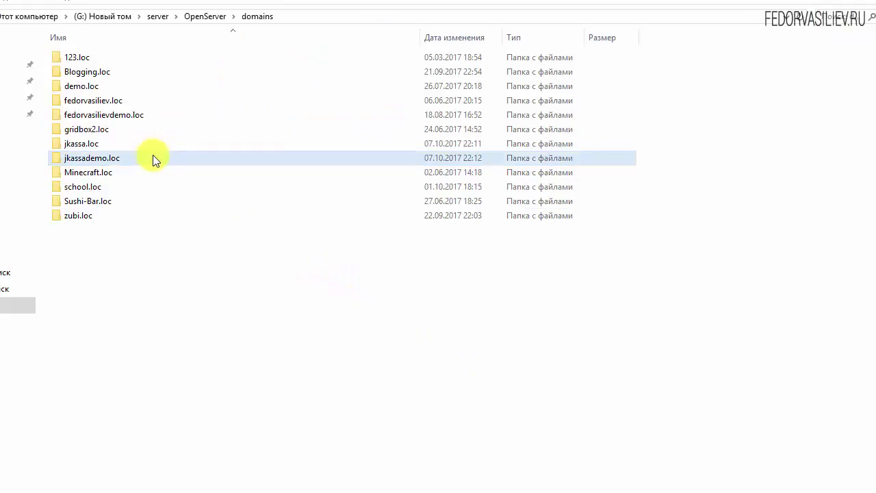
Step: Paste quick_start.zip into jkassademo.loc and extract it there
left_click(54, 164)
double_click(87, 160)
right_click(111, 131)
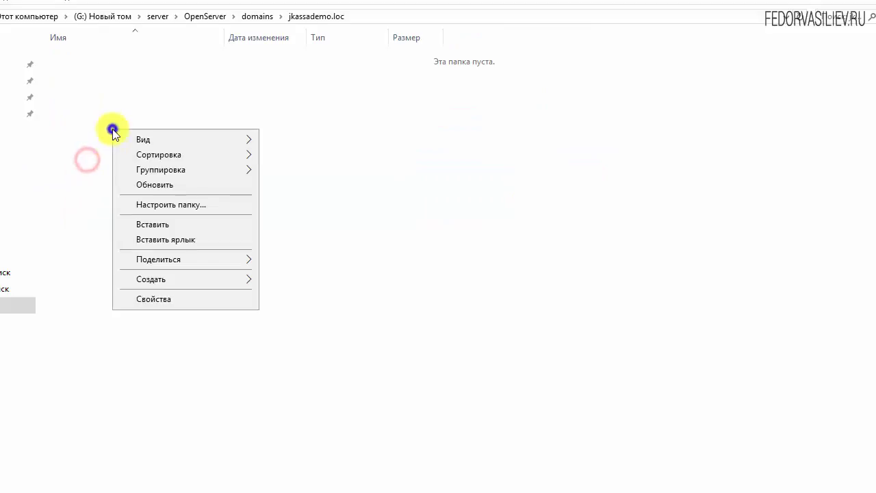
left_click(137, 223)
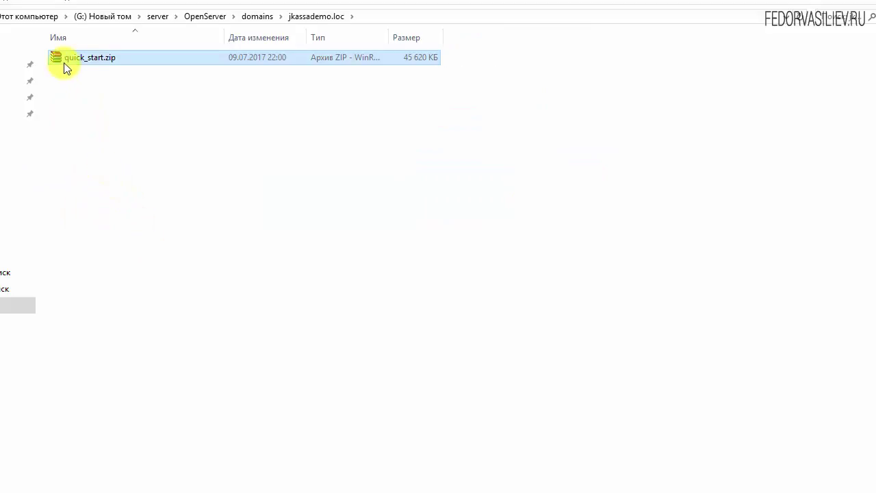
right_click(67, 67)
left_click(96, 86)
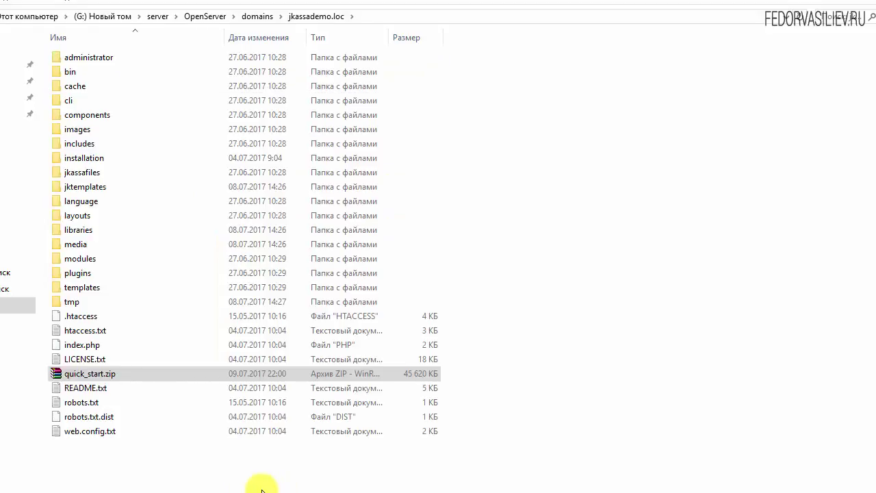
Step: Delete quick_start.zip, restart Open Server and return to the domains folder
left_click(79, 379)
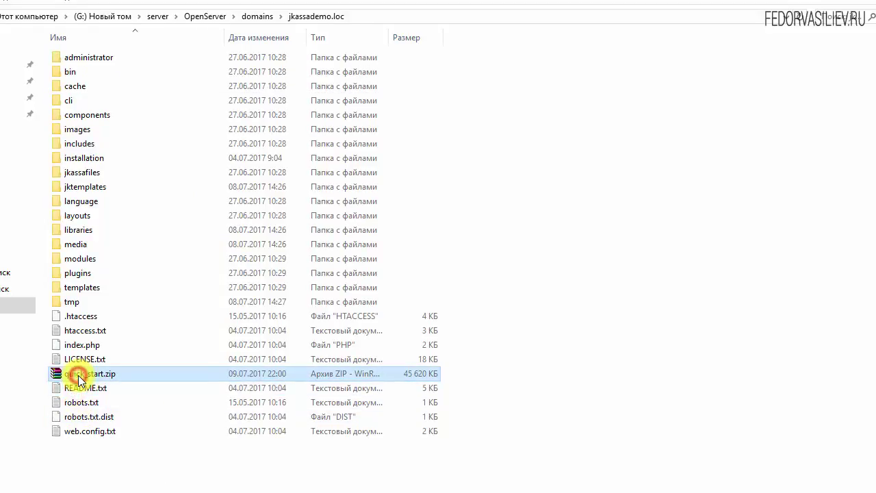
key("Delete")
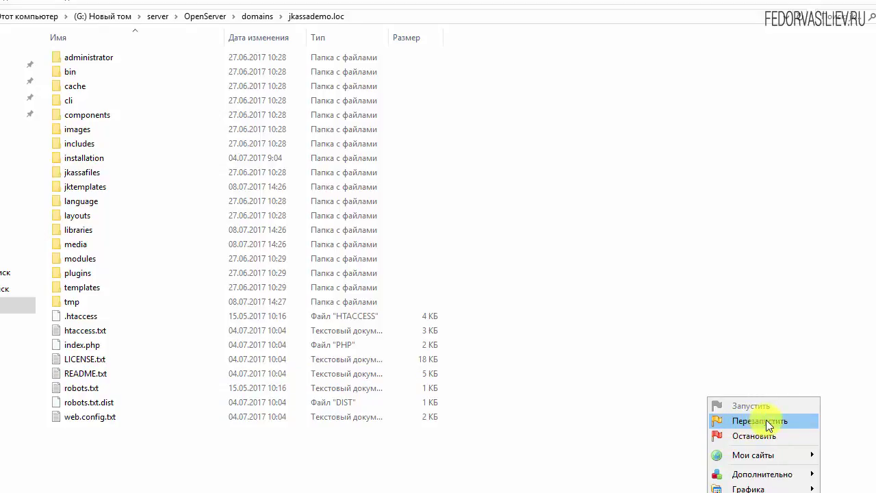
left_click(767, 422)
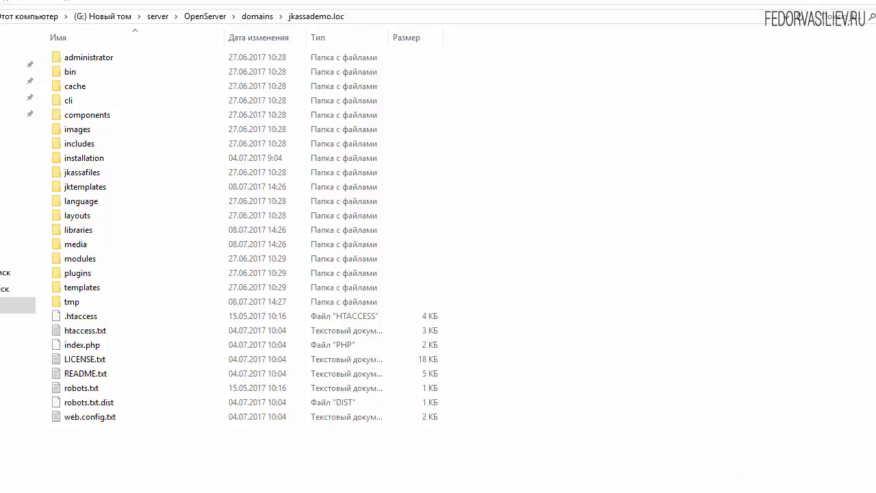
key("alt+Up")
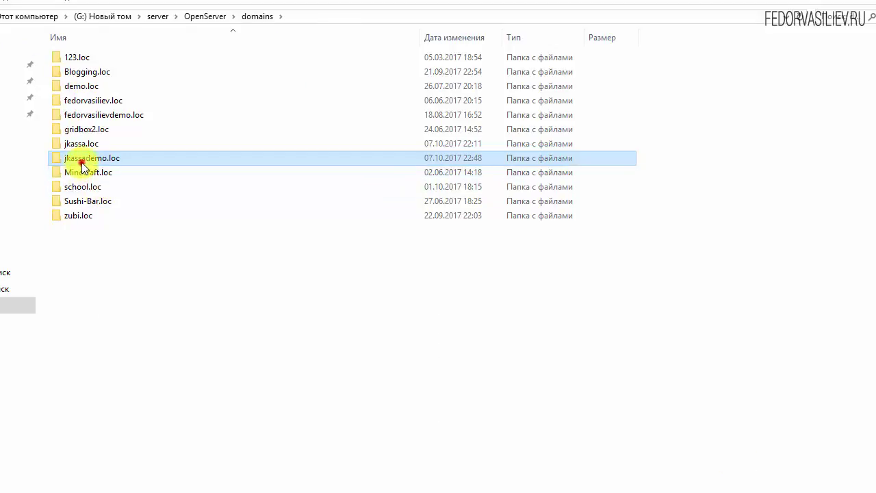
Step: Copy the jkassademo.loc folder name and enter it in Chrome's address bar
left_click(82, 163)
right_click(90, 156)
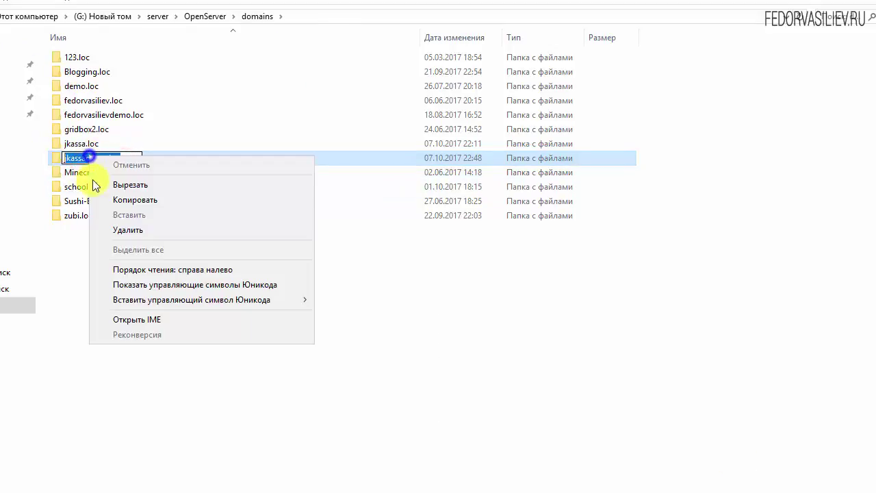
left_click(117, 202)
left_click(512, 401)
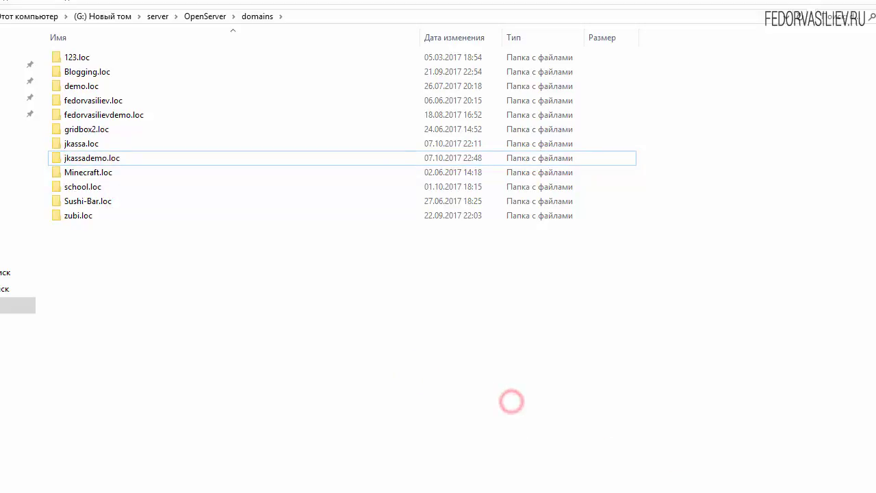
key("alt+Tab")
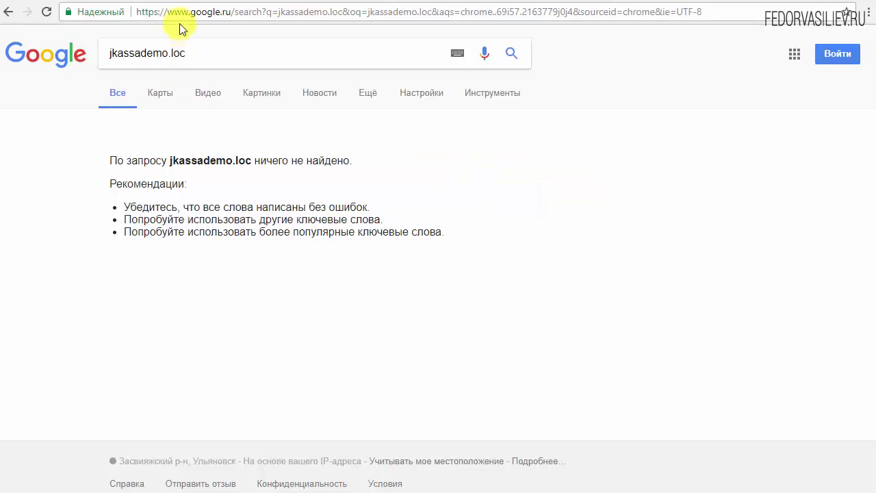
left_click(176, 12)
right_click(183, 14)
left_click(206, 81)
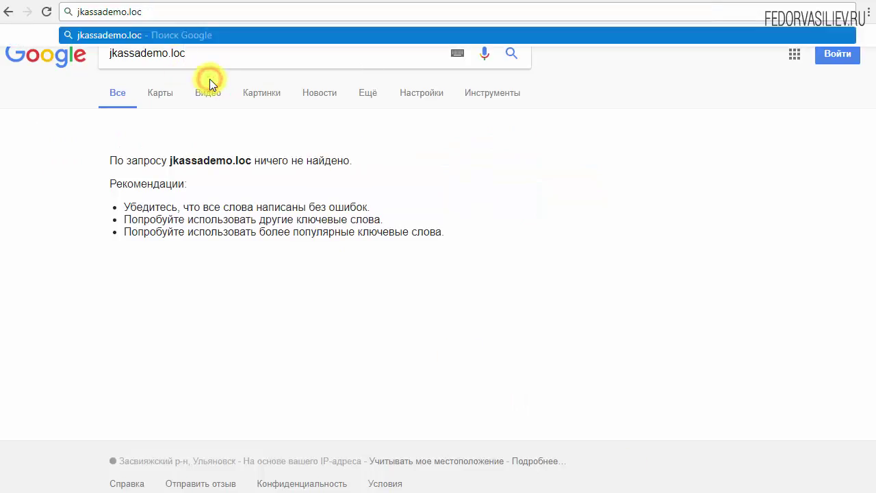
key("Return")
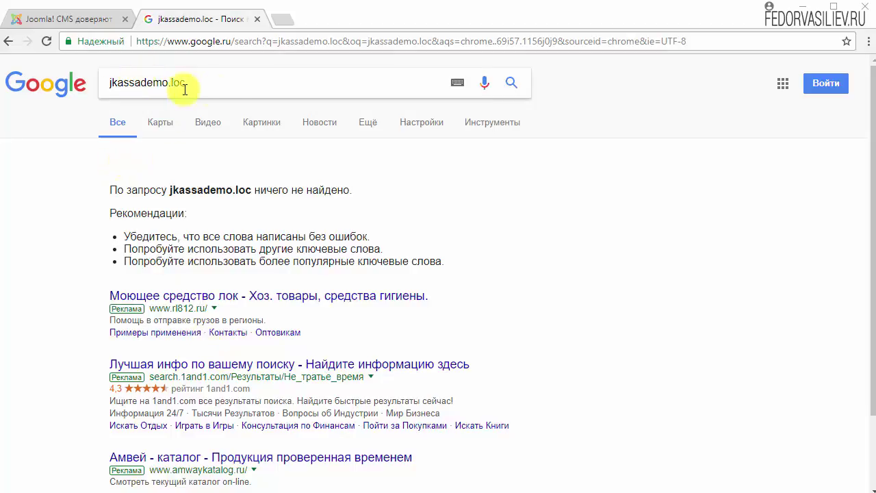
Step: Change the query to jkassademo.loc/installation/ and paste it into the address bar to open it
left_click(203, 84)
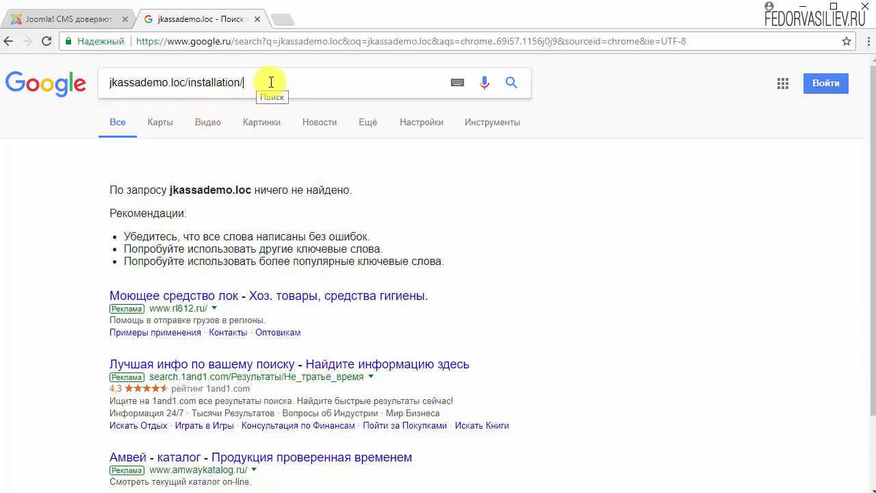
left_click_drag(258, 82, 107, 90)
right_click(149, 86)
left_click(192, 113)
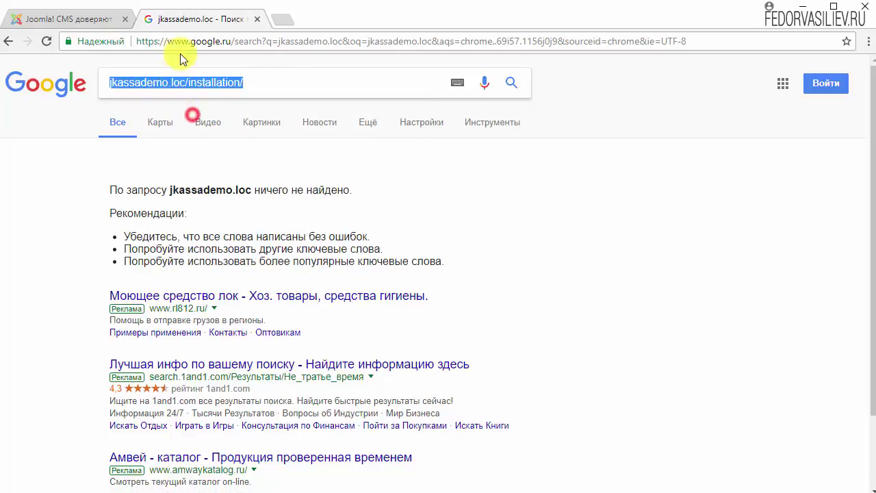
left_click(181, 42)
right_click(184, 42)
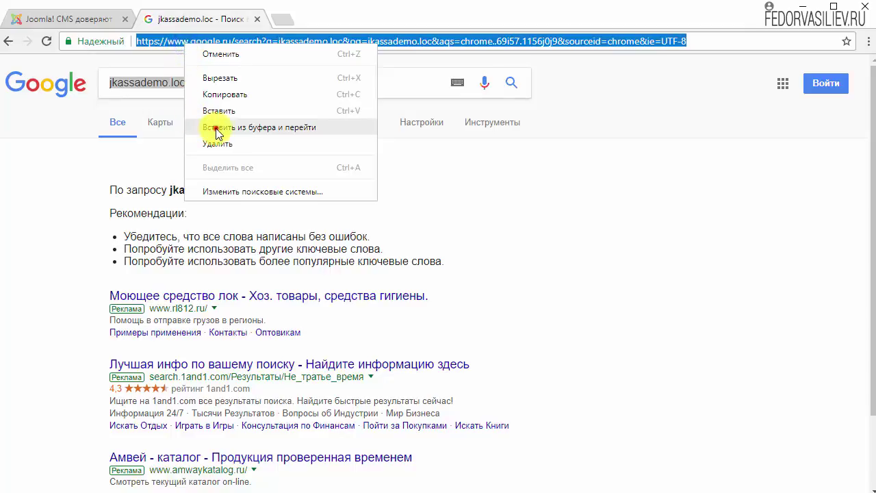
left_click(217, 128)
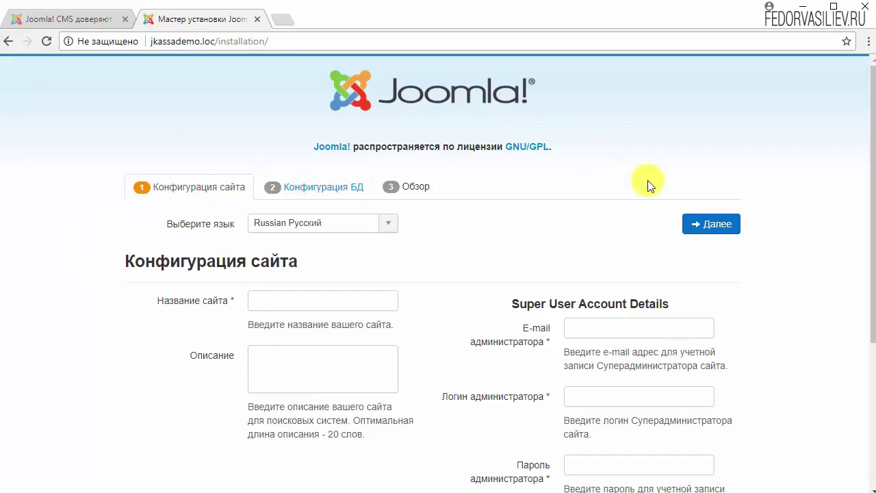
Step: Enter site name демо and pick the saved administrator e-mail and login admin
scroll(648, 184, "down", 3)
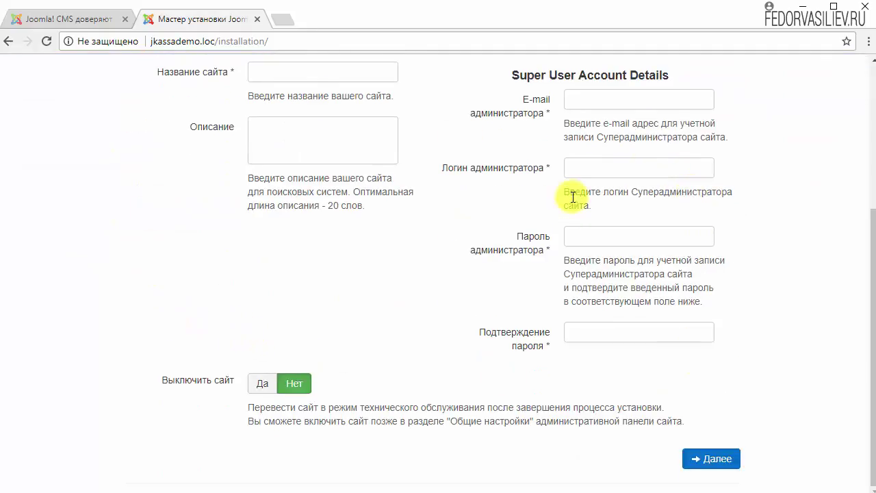
scroll(281, 164, "up", 1)
left_click(281, 164)
type("ltvj")
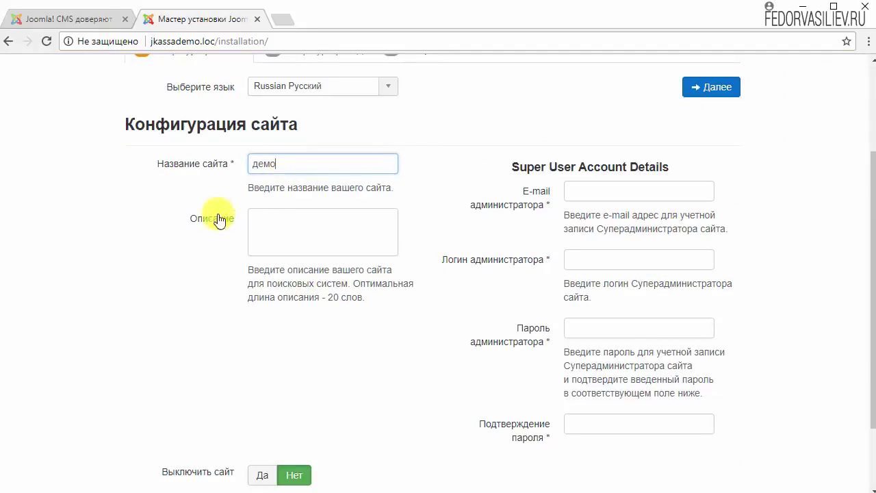
left_click(602, 185)
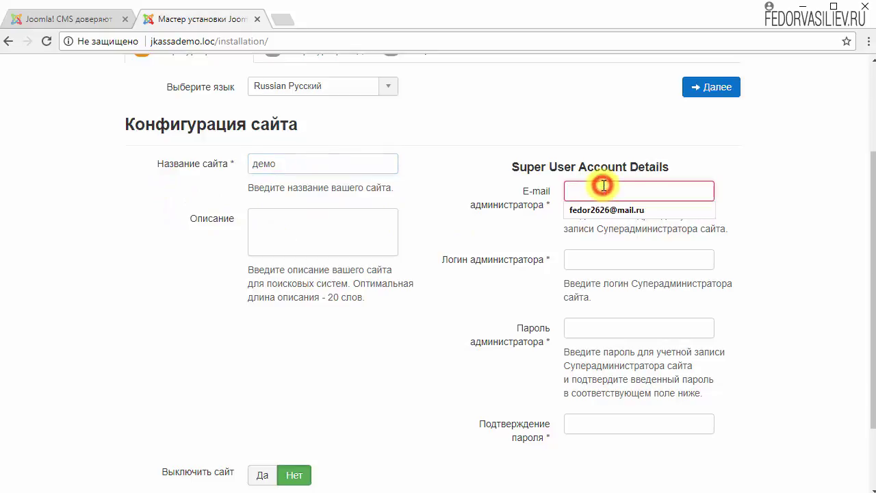
left_click(606, 205)
left_click(604, 258)
left_click(585, 278)
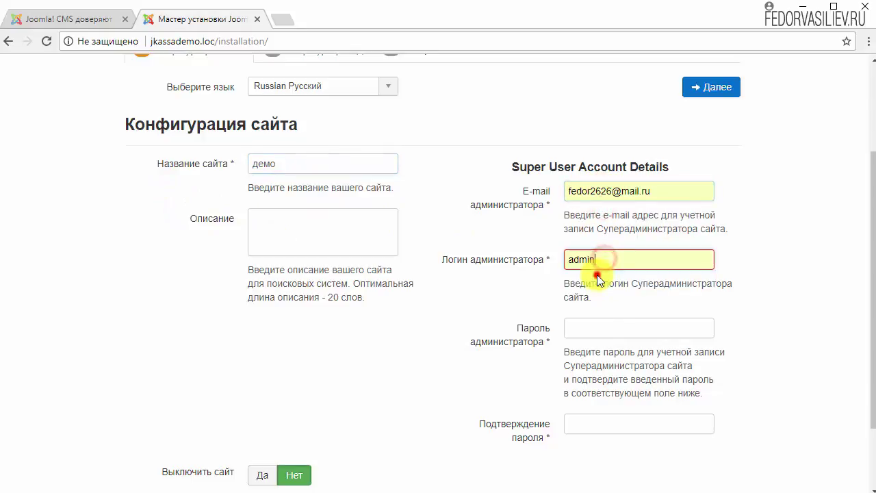
Step: Enter the administrator password and its confirmation
left_click(601, 327)
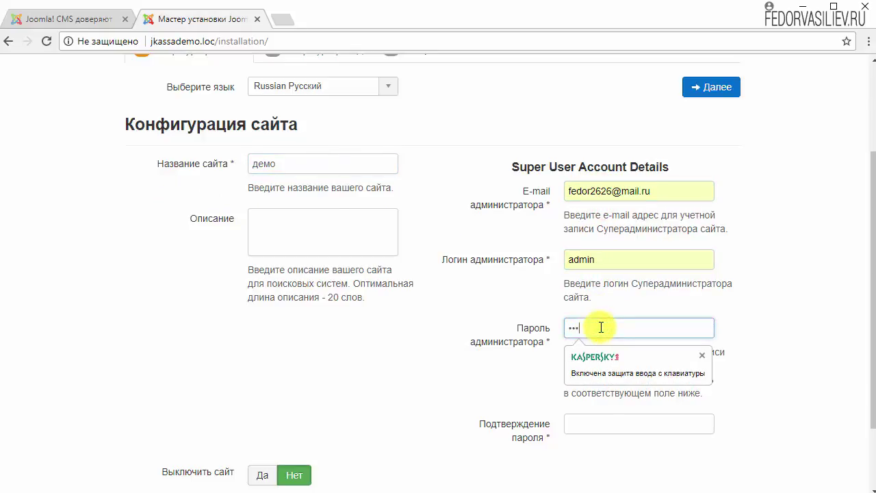
left_click(596, 419)
type("12")
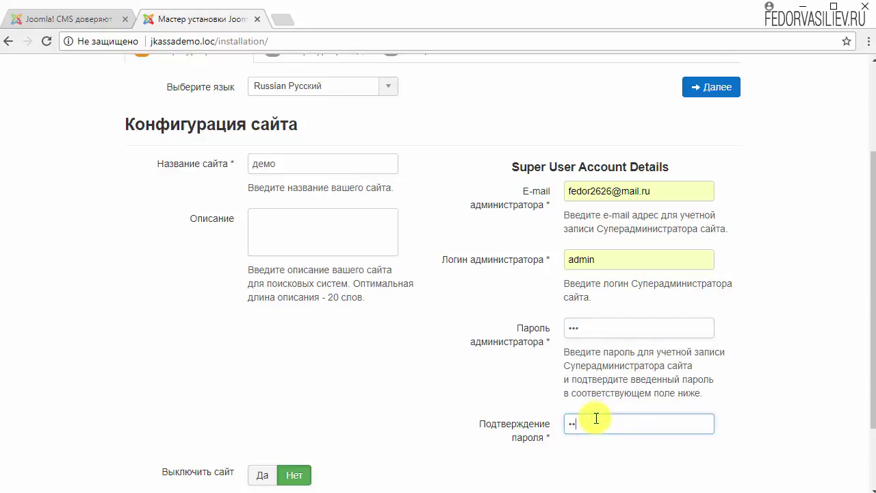
type("3")
scroll(756, 272, "down", 2)
scroll(756, 272, "up", 3)
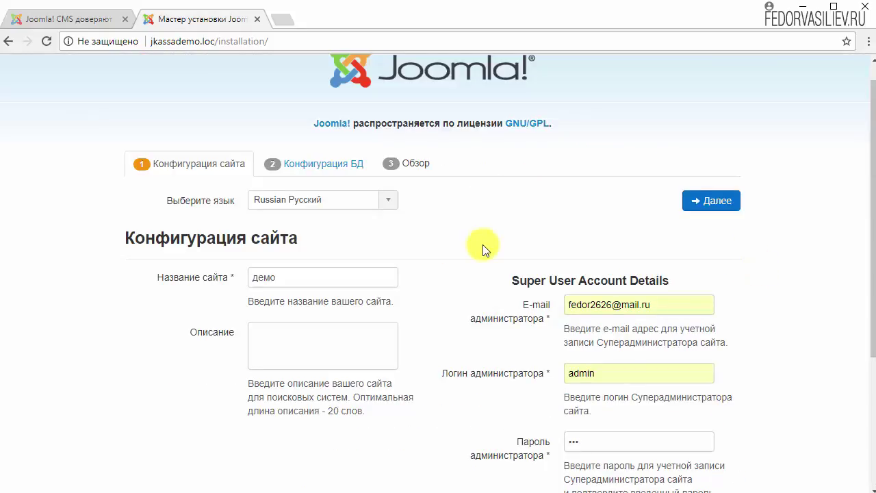
scroll(483, 250, "up", 1)
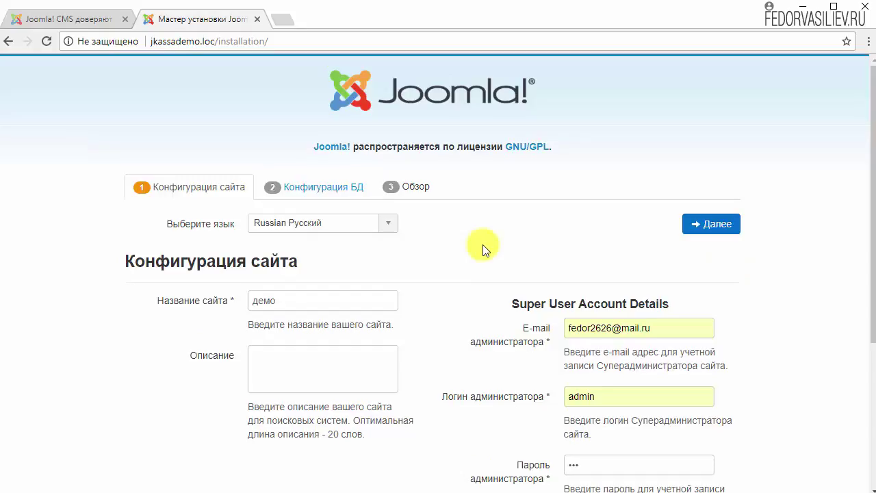
scroll(451, 243, "down", 3)
scroll(449, 242, "up", 3)
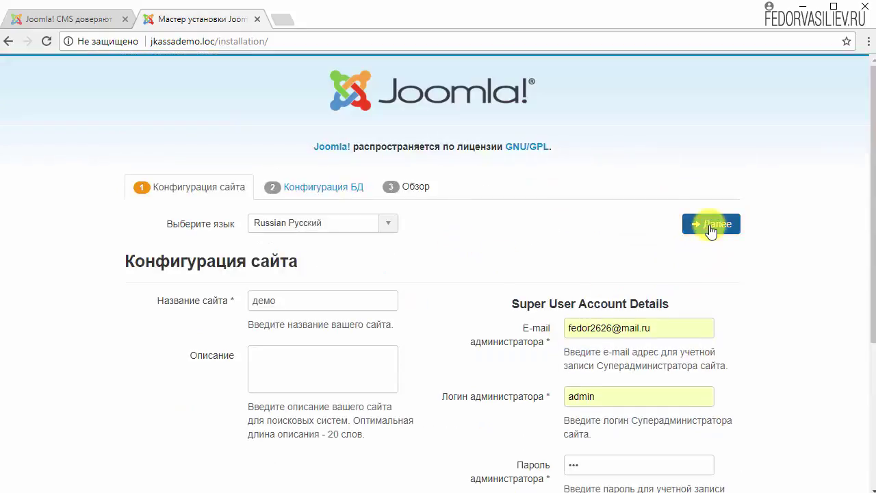
Step: Continue to the database configuration step, letting the browser save the login
left_click(711, 230)
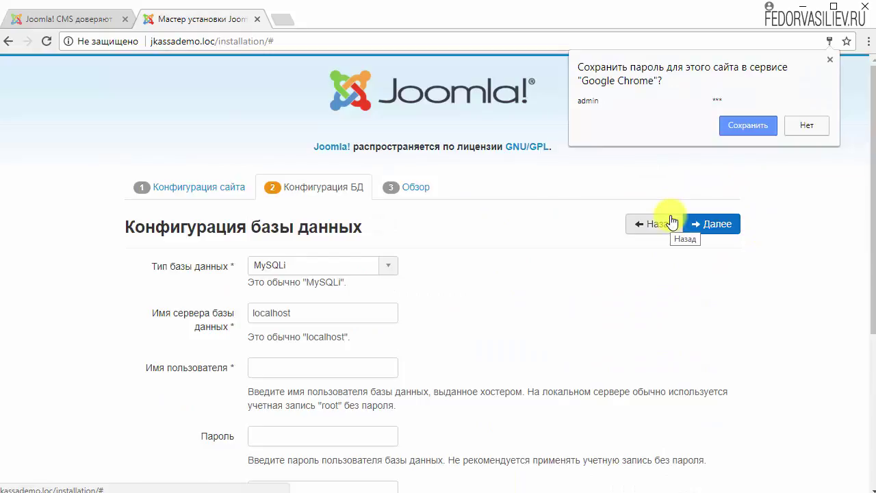
left_click(726, 126)
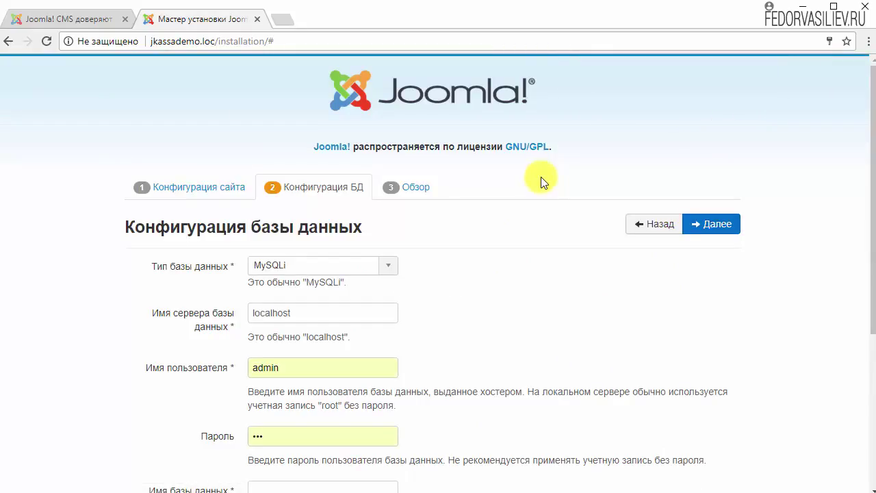
scroll(540, 181, "down", 1)
scroll(171, 206, "down", 1)
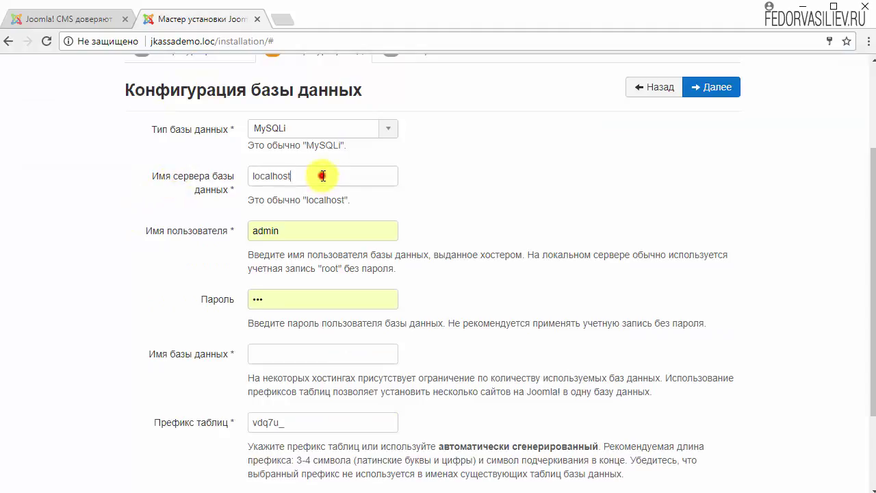
Step: Replace the database username with root and clear the database password
left_click(146, 235)
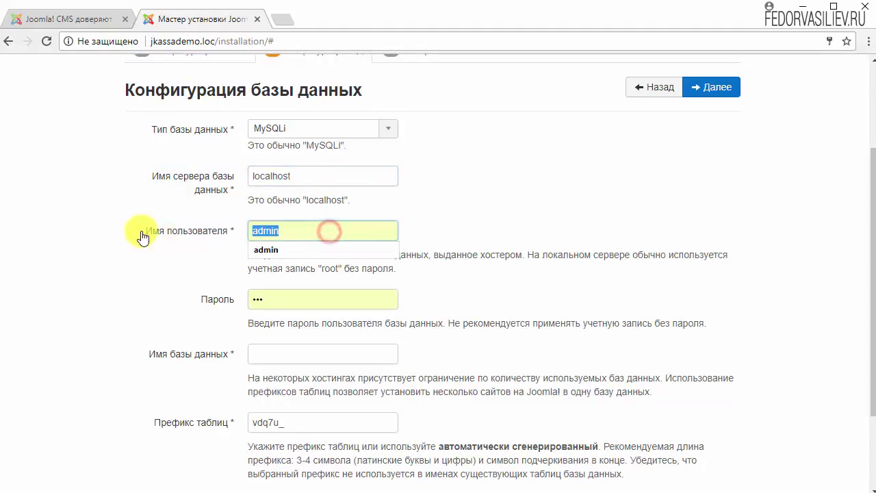
key("BackSpace")
left_click(451, 277)
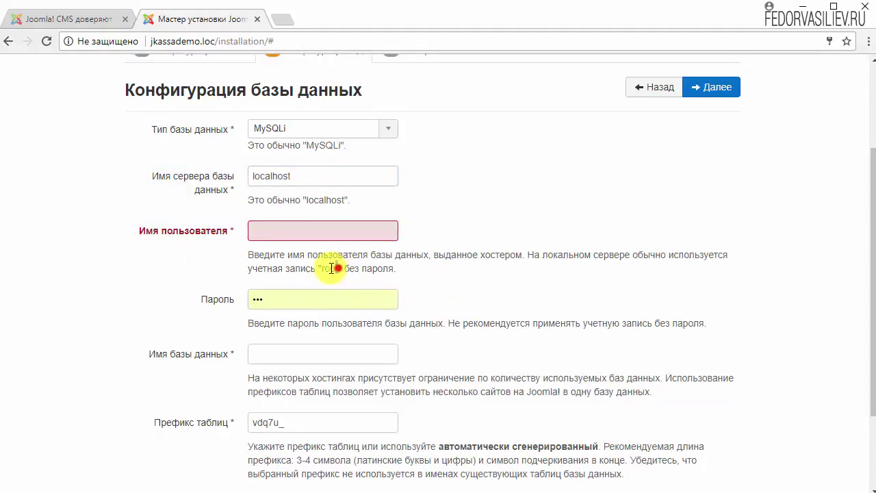
right_click(323, 269)
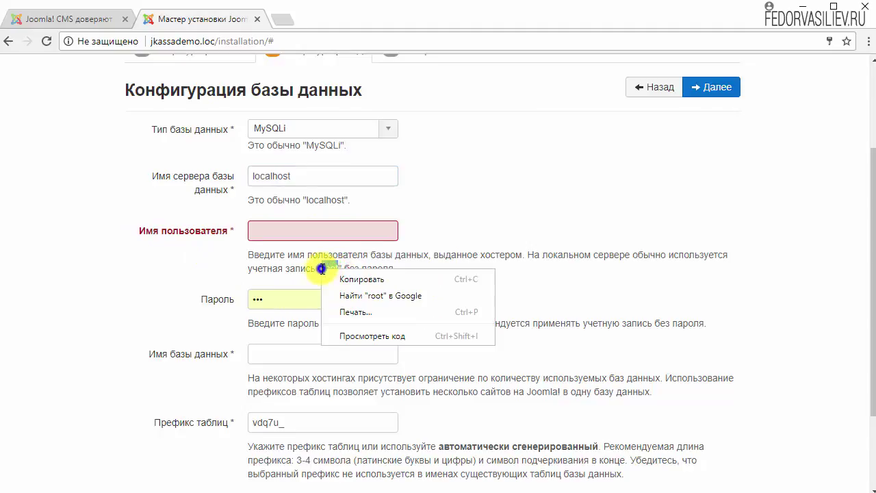
left_click(355, 279)
right_click(290, 226)
left_click(331, 308)
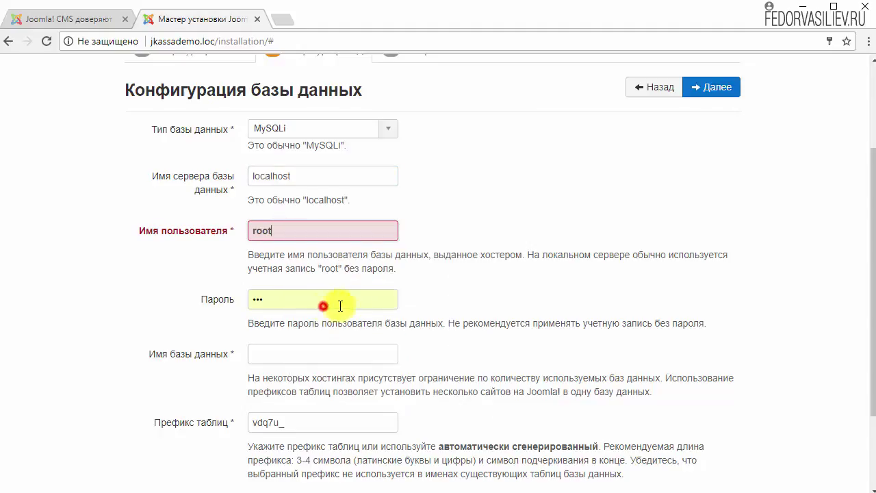
left_click(212, 303)
key("BackSpace")
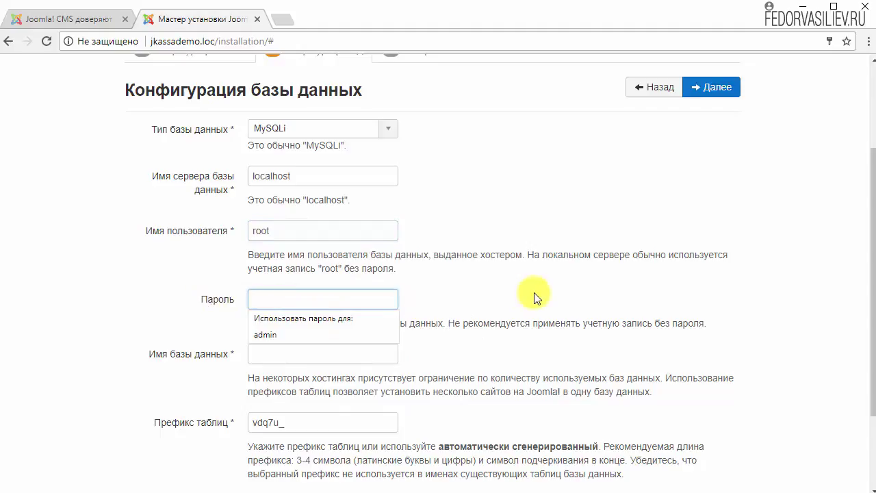
left_click(534, 292)
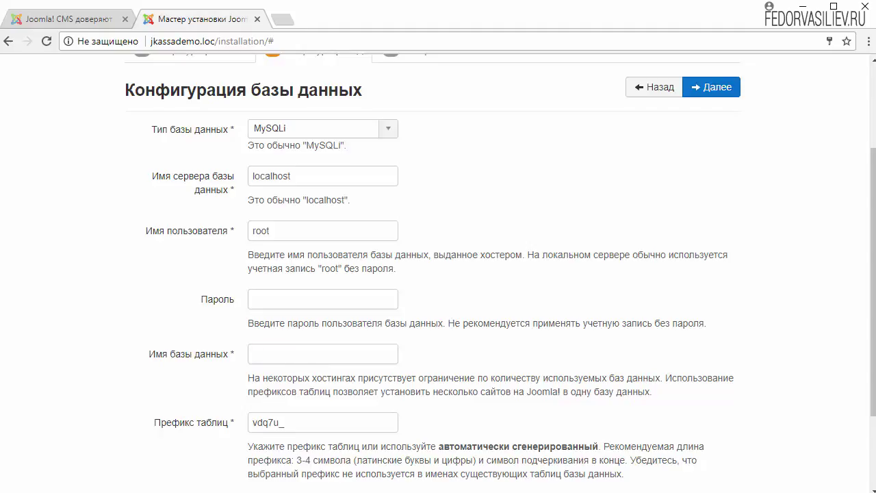
mouse_move(749, 479)
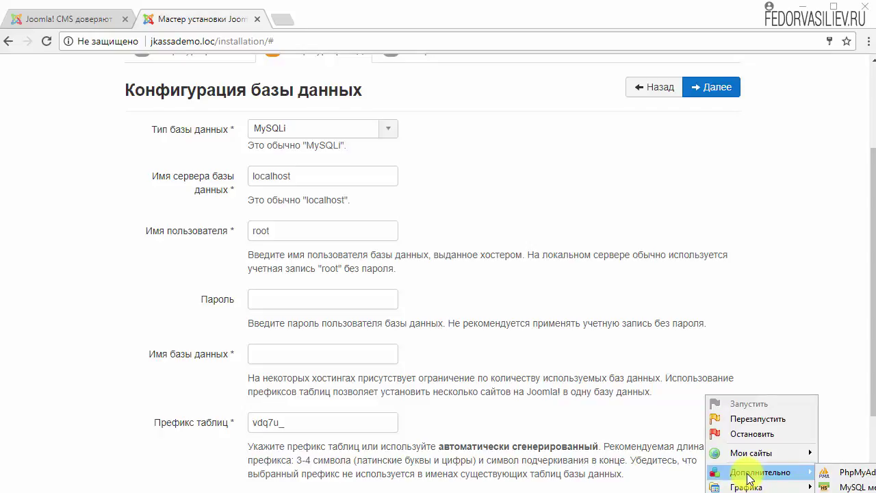
Step: Open phpMyAdmin from the Open Server menu, log in as root and list databases
left_click(847, 474)
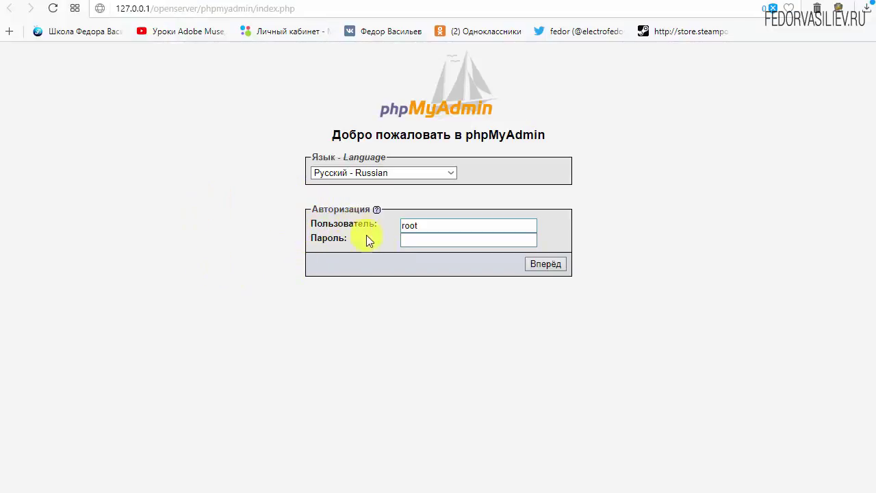
key("Tab")
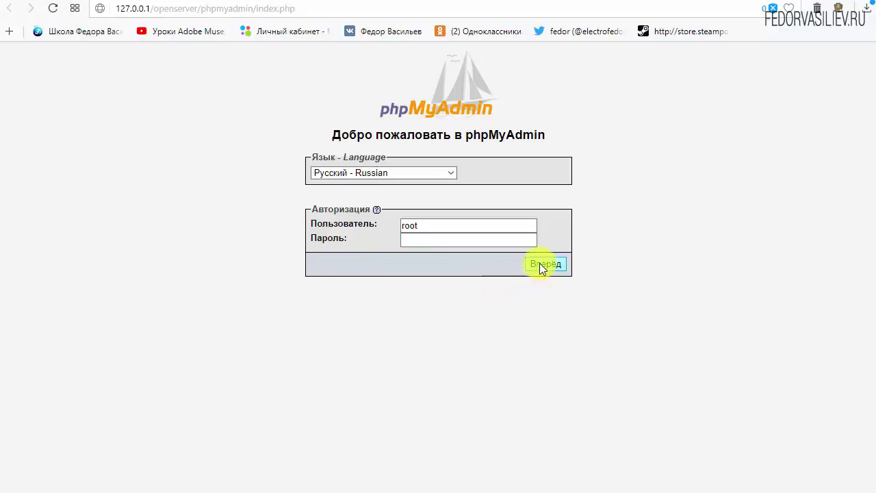
left_click(541, 266)
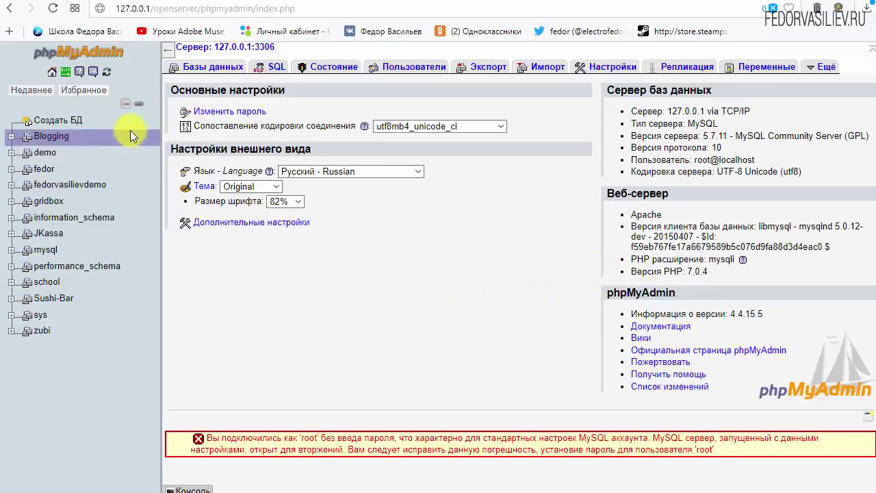
left_click(209, 68)
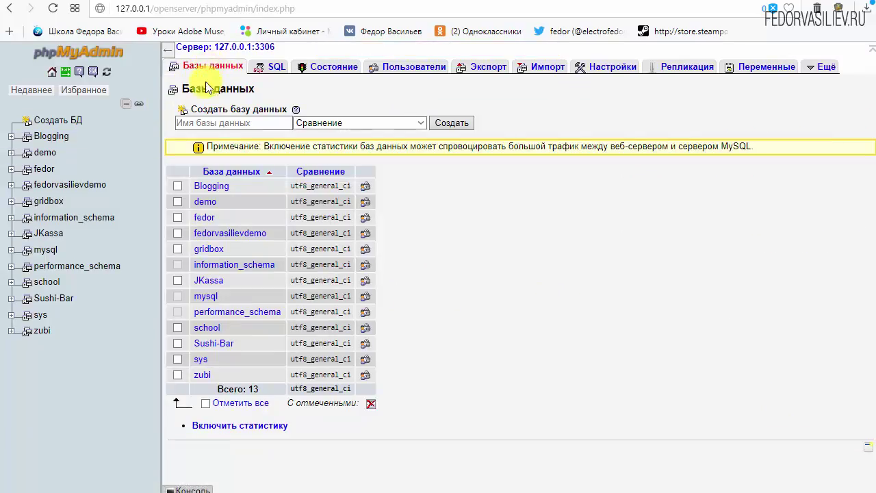
Step: Create a new database named JKassademo, copying its name first
left_click(205, 122)
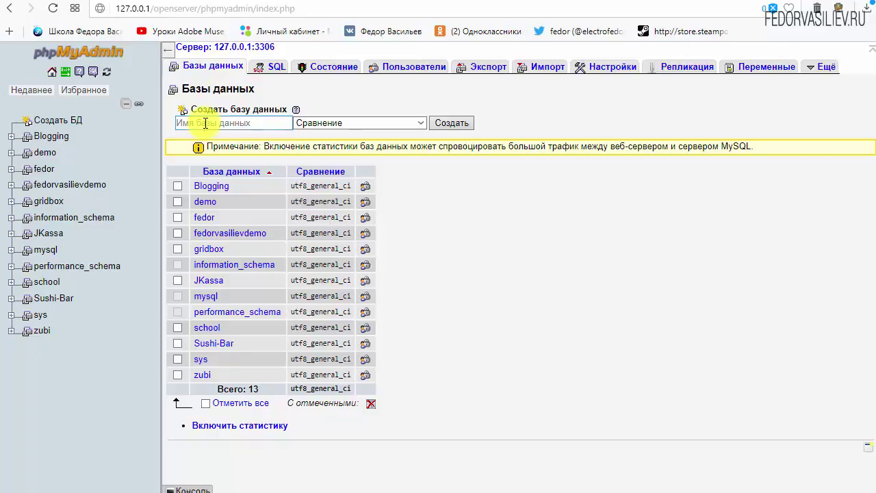
type("JKassadr")
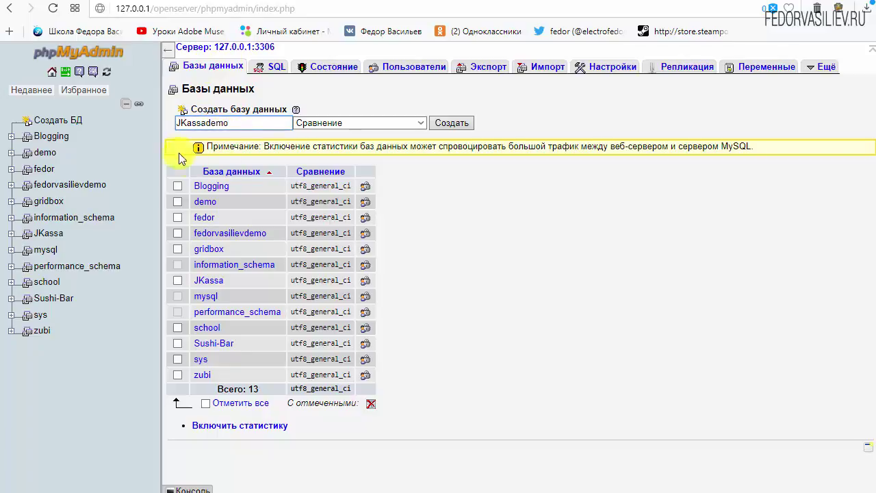
double_click(250, 121)
right_click(204, 122)
left_click(218, 146)
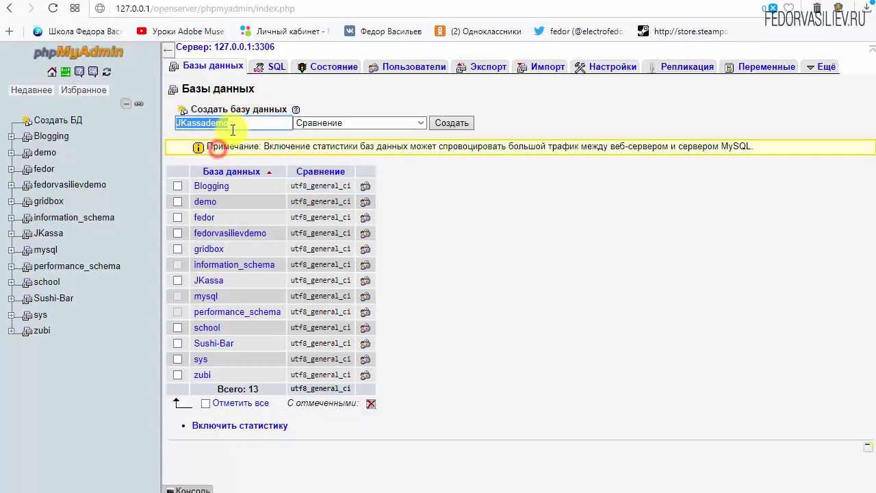
left_click(448, 123)
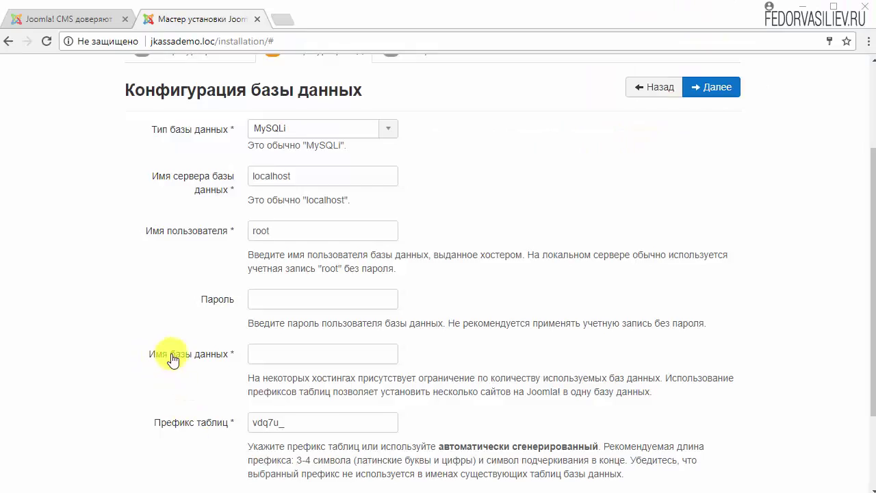
Step: Set the database name to JKassademo and proceed to the Overview step
right_click(278, 354)
left_click(366, 437)
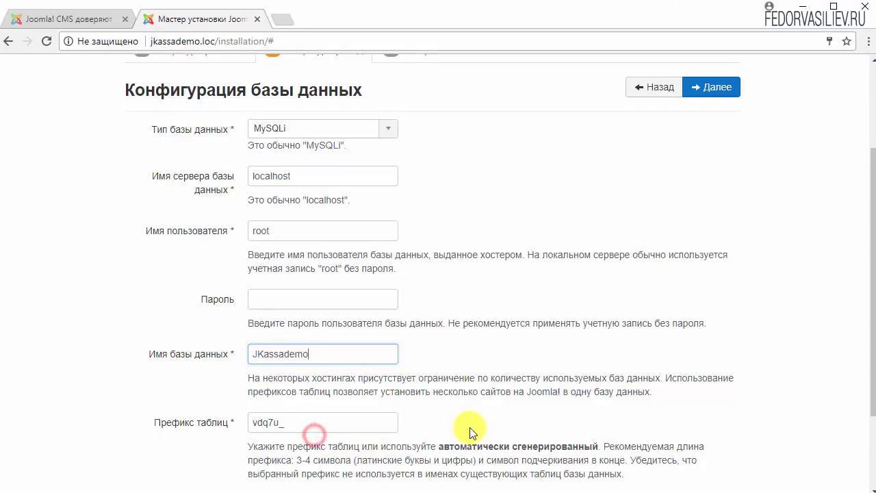
left_click(710, 94)
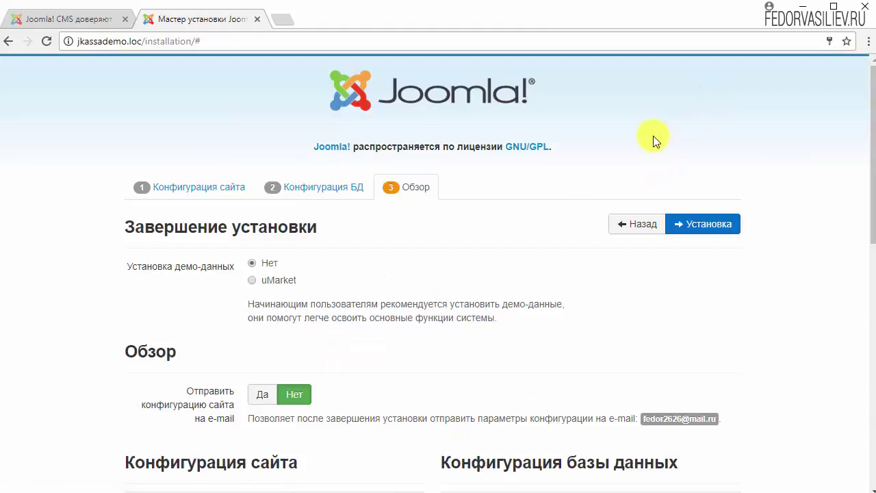
Step: Choose the uMarket demo sample data and run the installation
scroll(219, 284, "down", 2)
scroll(229, 280, "up", 2)
scroll(401, 303, "down", 1)
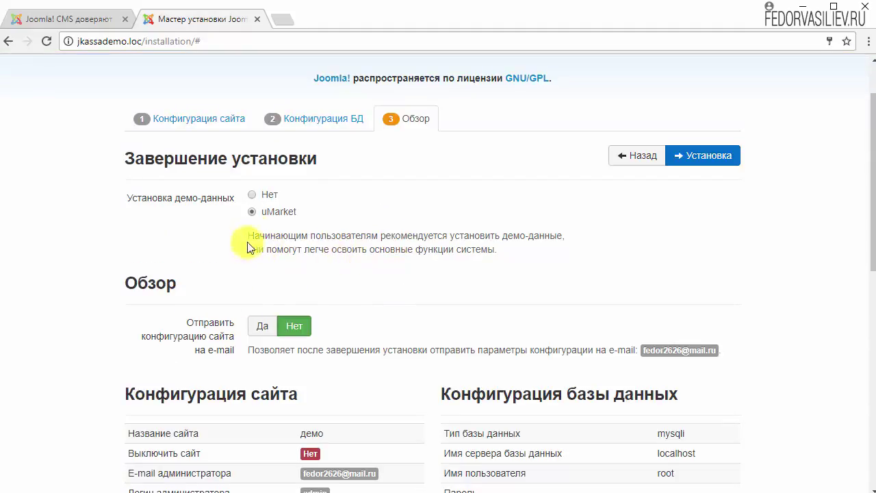
scroll(479, 252, "down", 8)
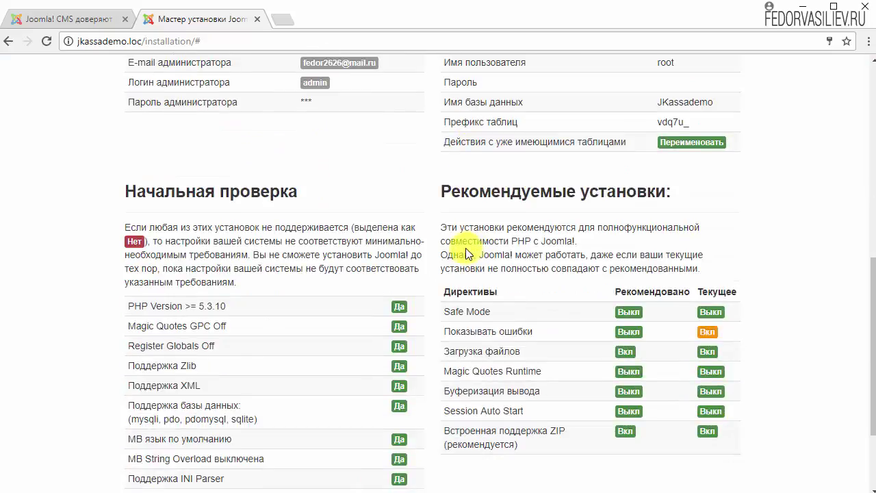
scroll(486, 259, "up", 9)
left_click(697, 227)
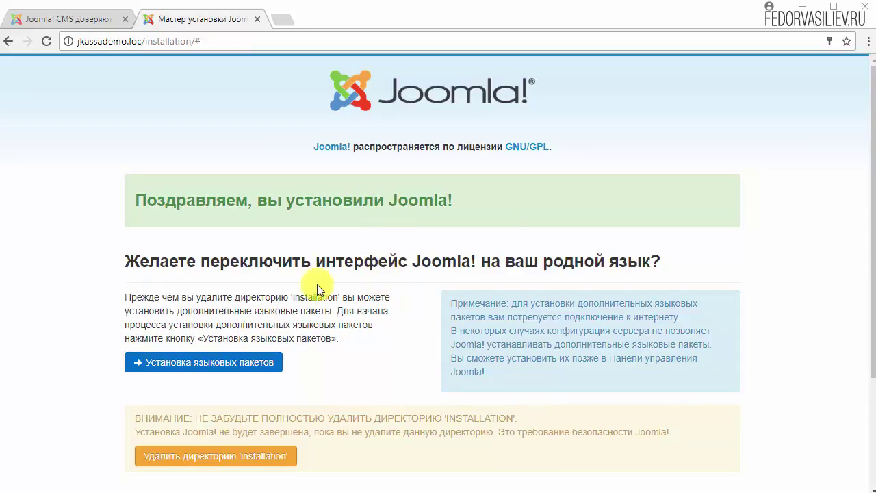
Step: Install the Russian language pack
scroll(536, 235, "down", 2)
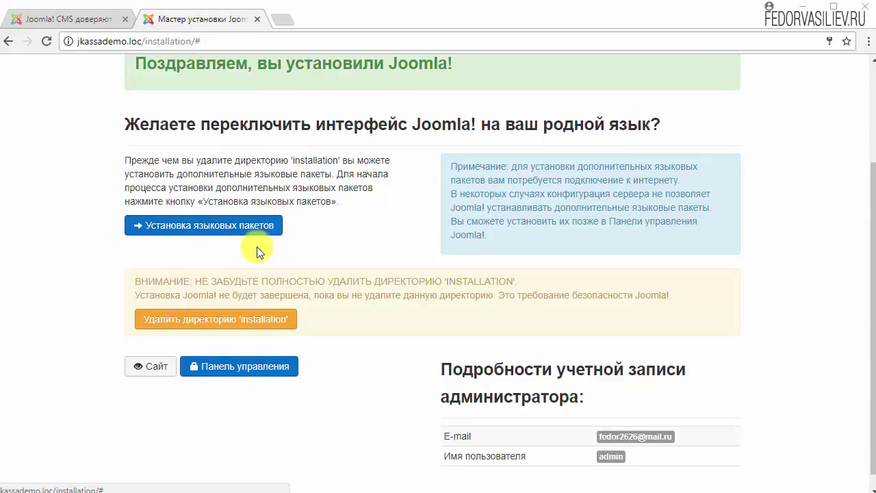
left_click(195, 227)
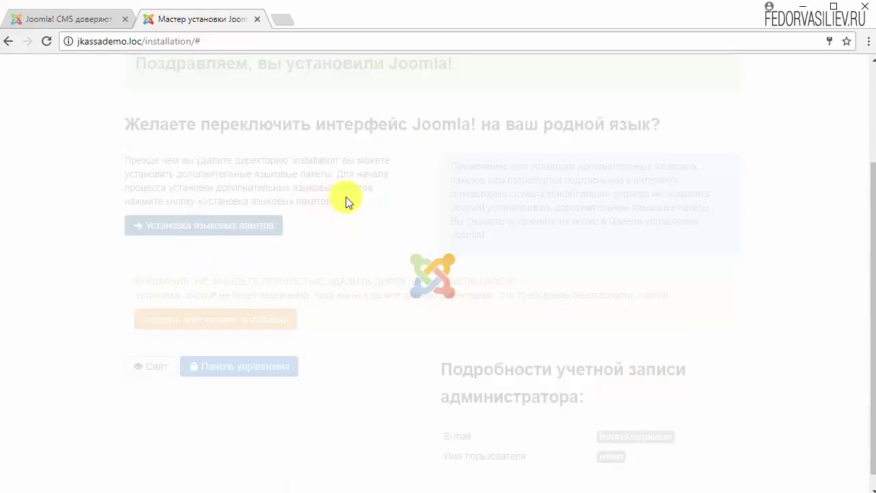
scroll(345, 201, "down", 15)
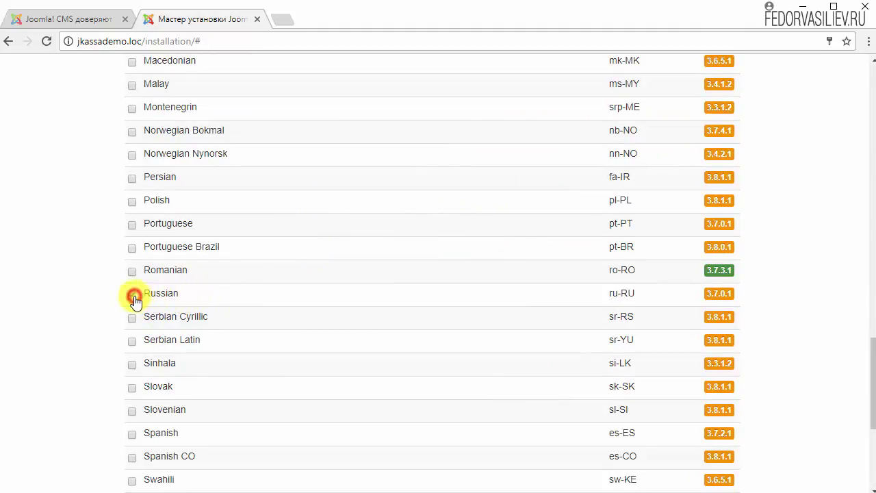
left_click(133, 296)
scroll(411, 301, "down", 4)
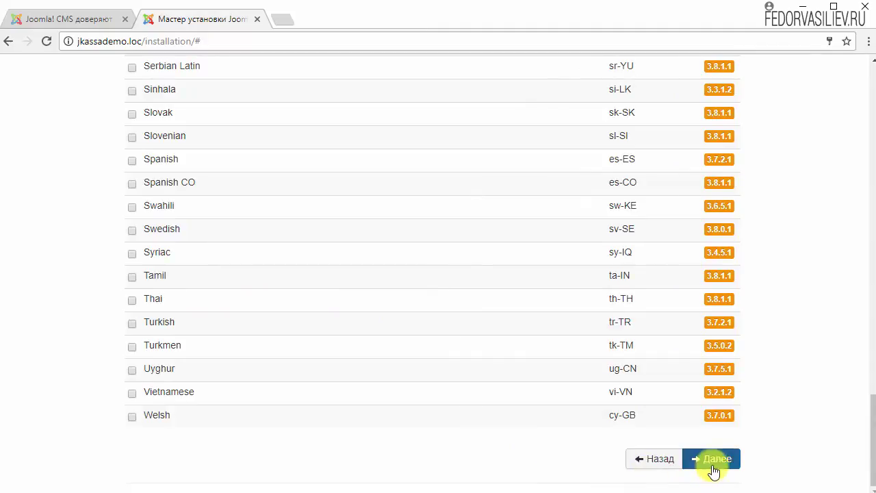
left_click(713, 460)
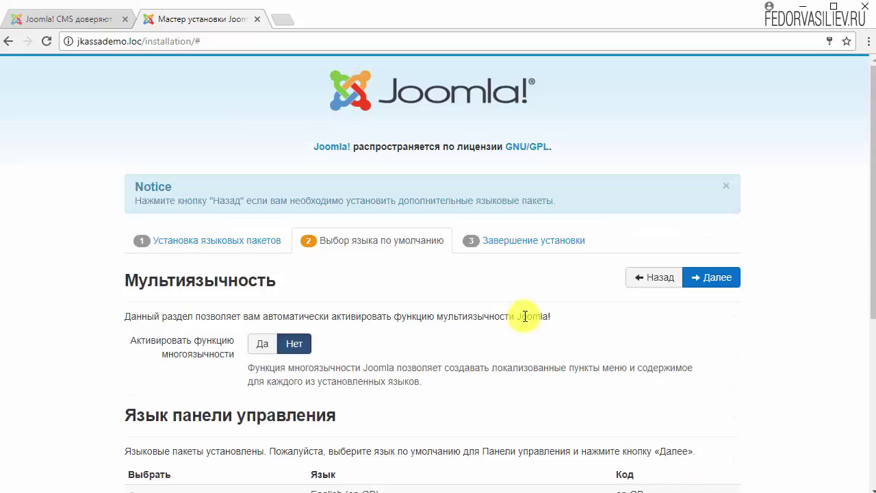
Step: Make Russian (ru-RU) the default language for the site and administrator
scroll(524, 315, "down", 3)
scroll(524, 317, "up", 3)
scroll(525, 316, "down", 3)
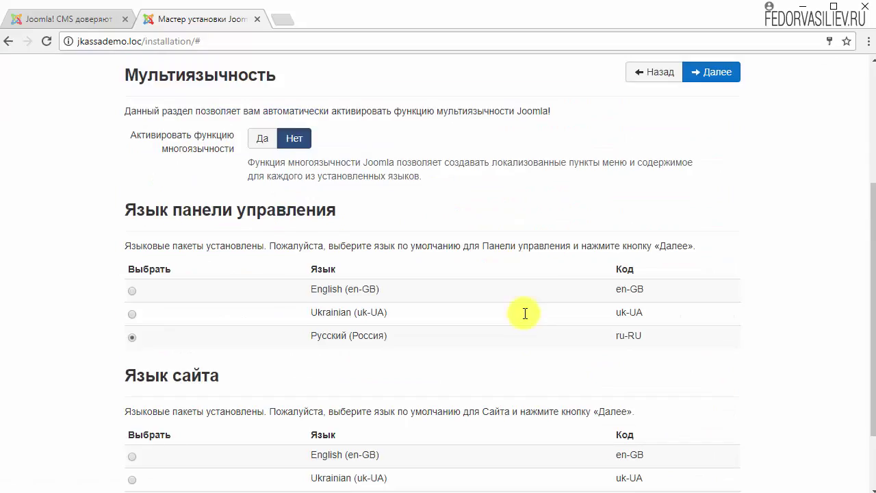
scroll(525, 314, "down", 2)
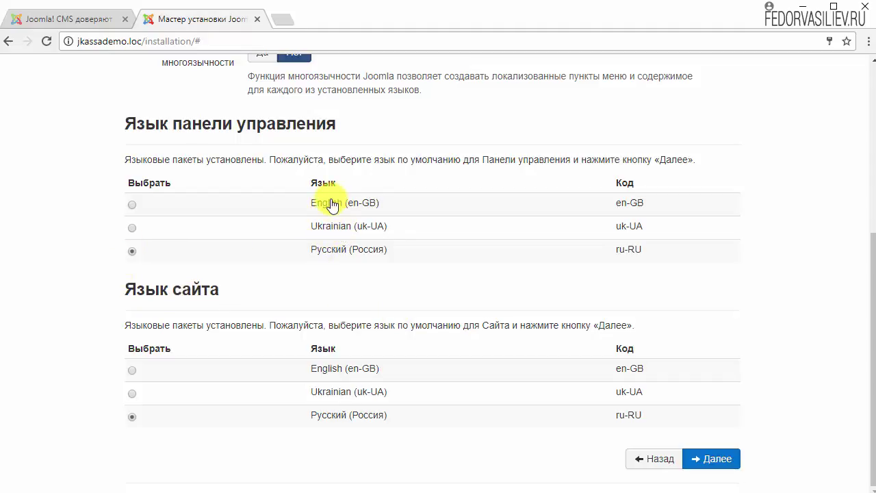
scroll(559, 285, "up", 3)
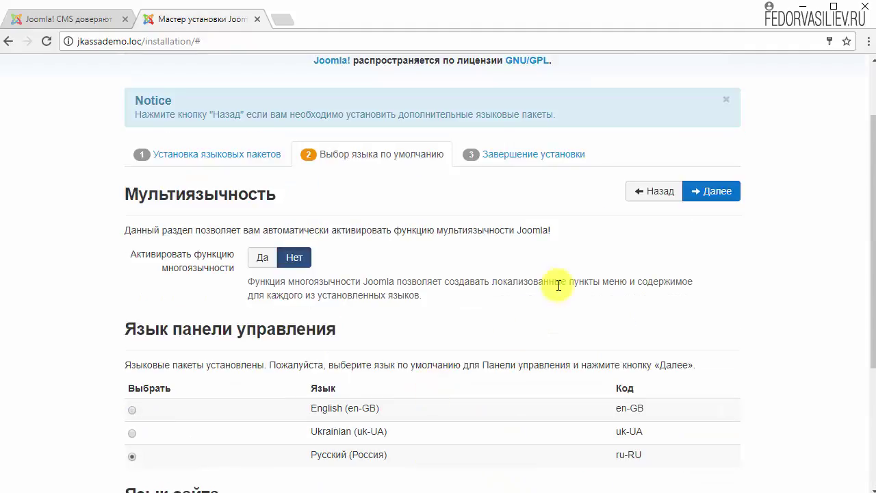
left_click(708, 193)
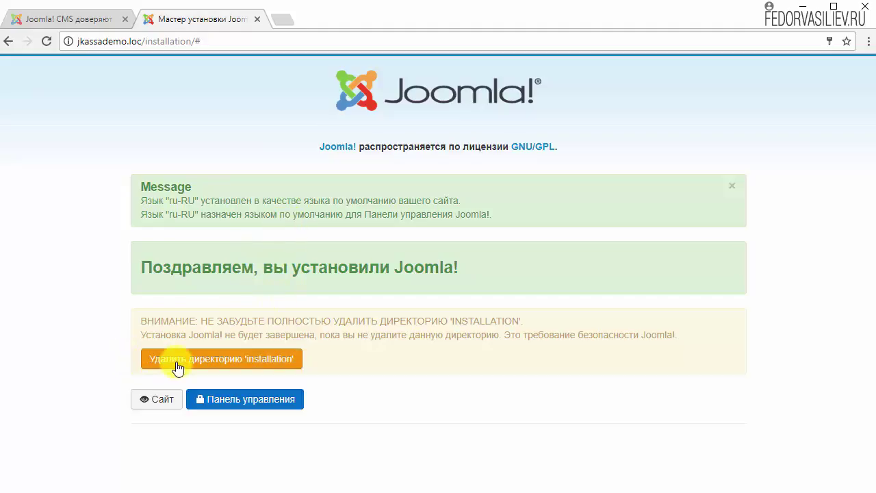
Step: Delete the 'installation' folder and go to the jkassademo.loc administrator login page
left_click(281, 360)
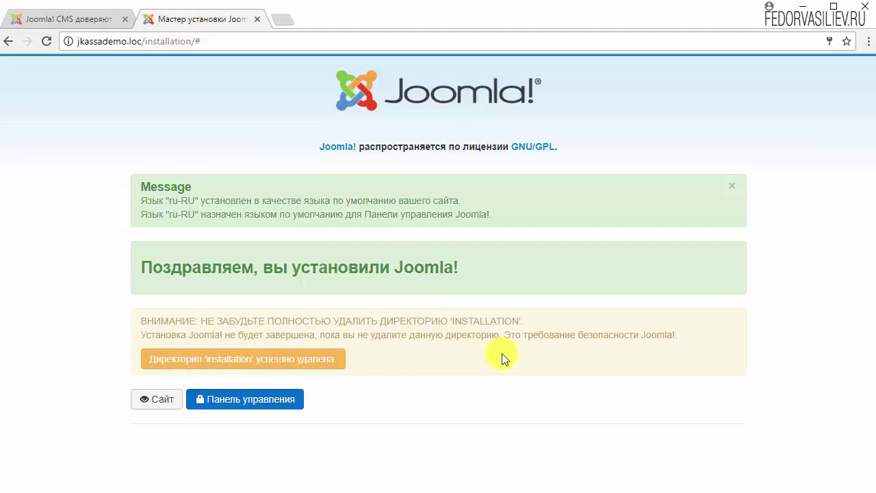
left_click(222, 400)
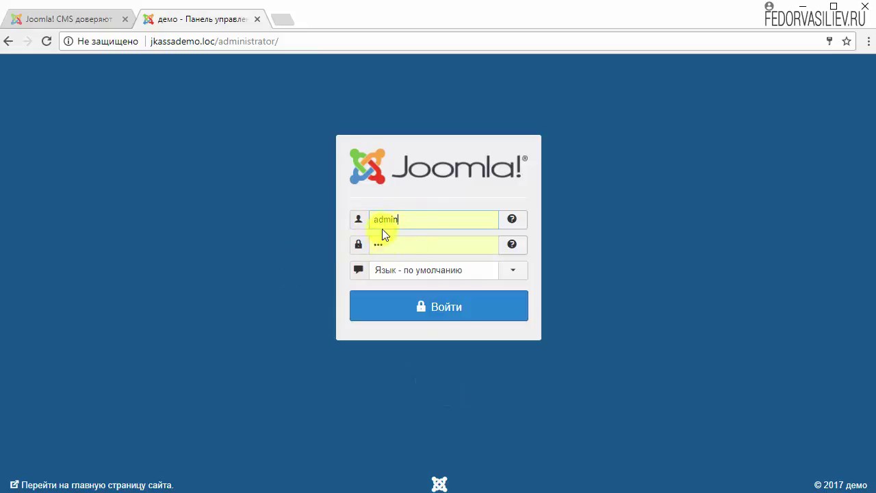
left_click(387, 319)
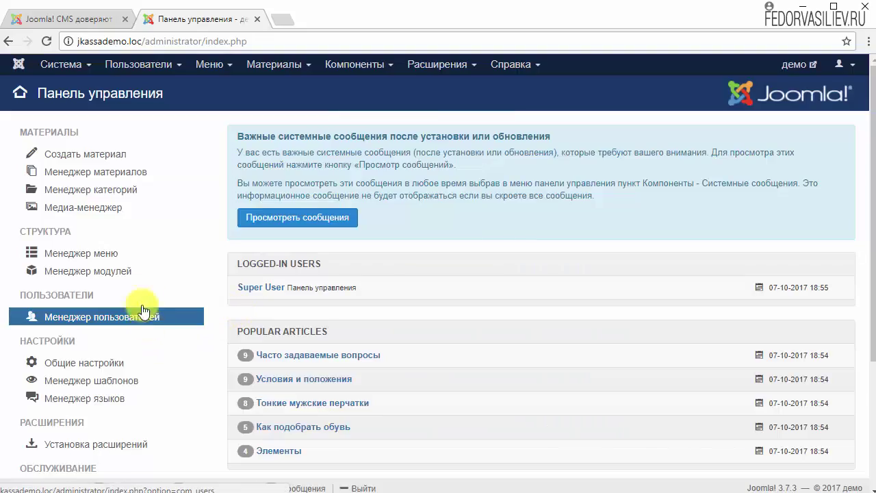
scroll(166, 268, "down", 3)
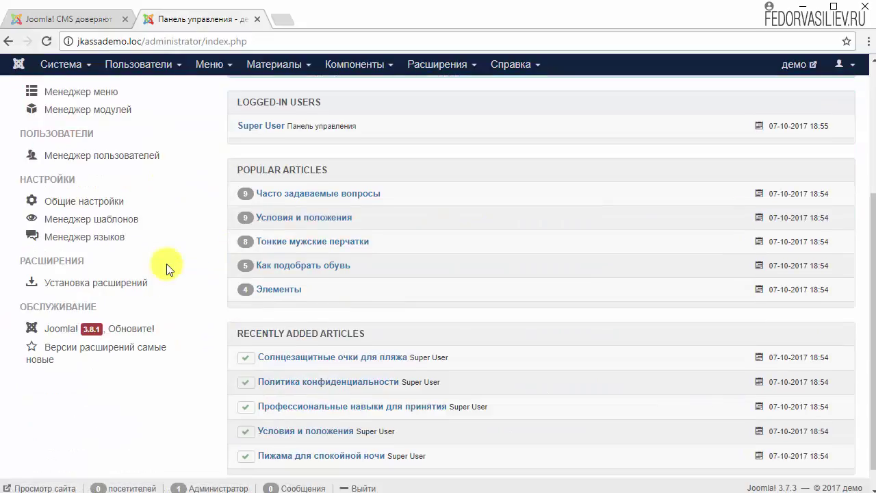
scroll(167, 267, "up", 3)
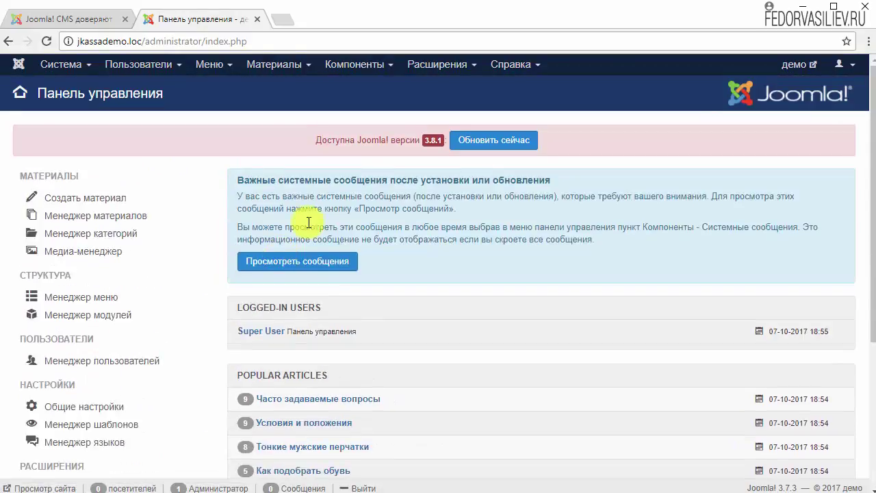
Step: Preview the jkassademo.loc storefront, dismiss the JKassa popup, browse products, then return to the joomla.org tab
left_click(794, 66)
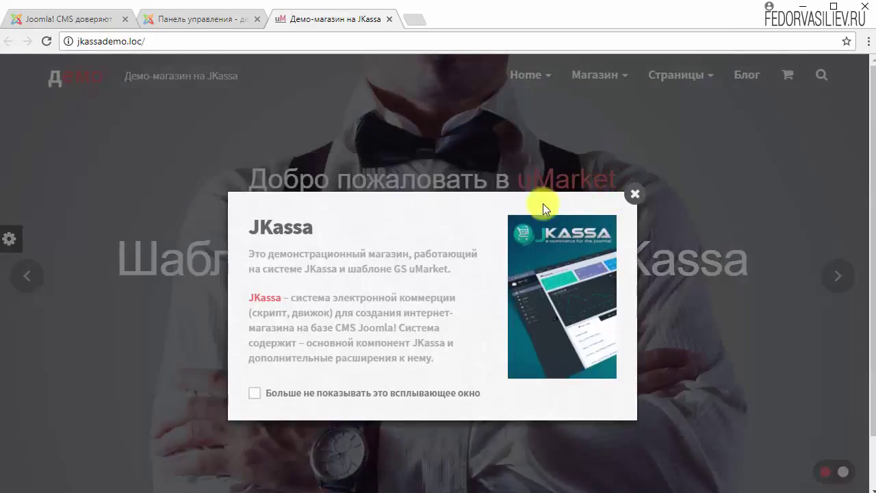
left_click(624, 198)
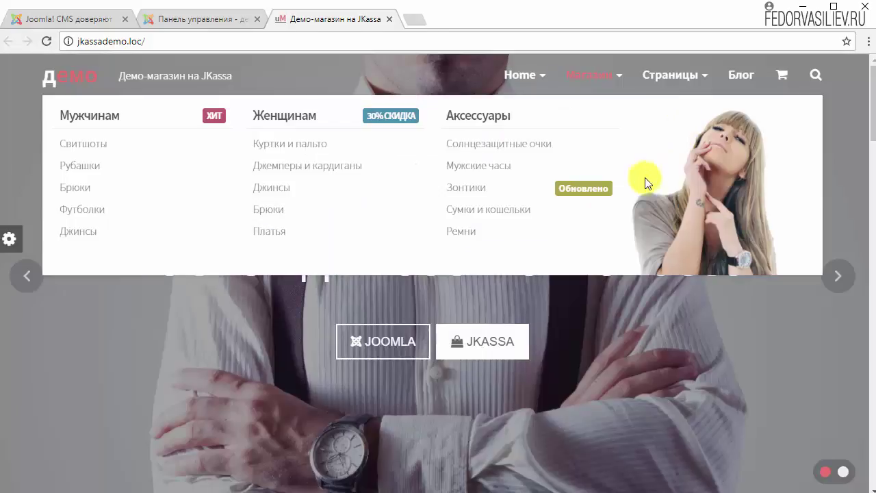
mouse_move(657, 73)
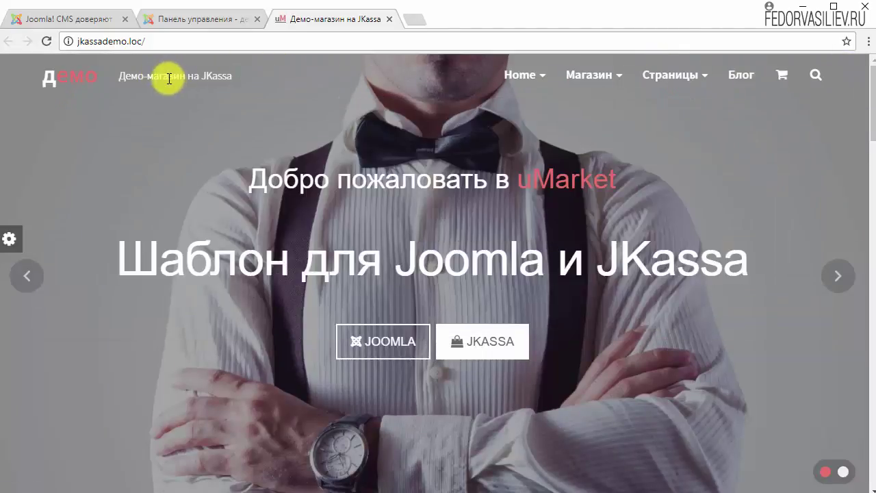
scroll(541, 176, "down", 10)
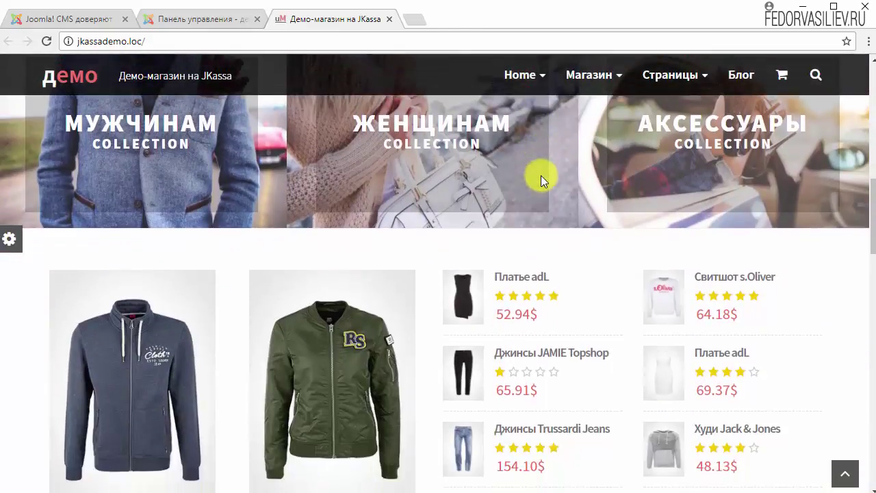
scroll(541, 177, "down", 11)
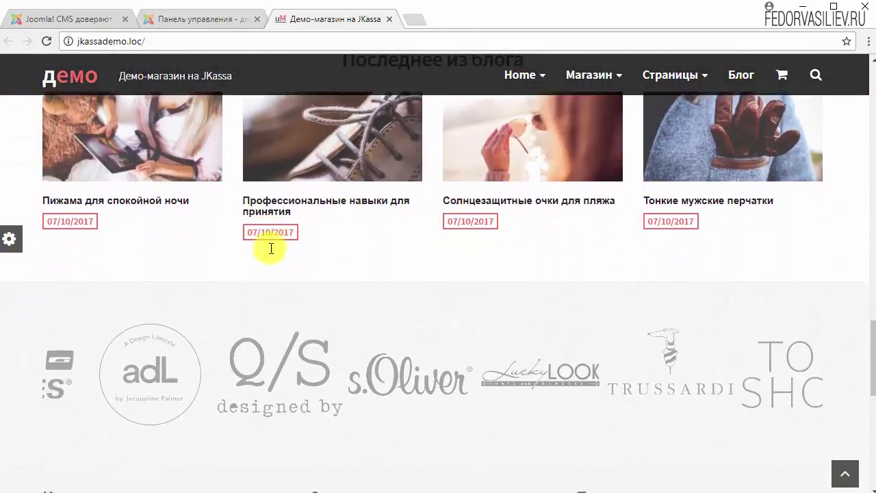
scroll(271, 248, "down", 6)
scroll(401, 268, "up", 20)
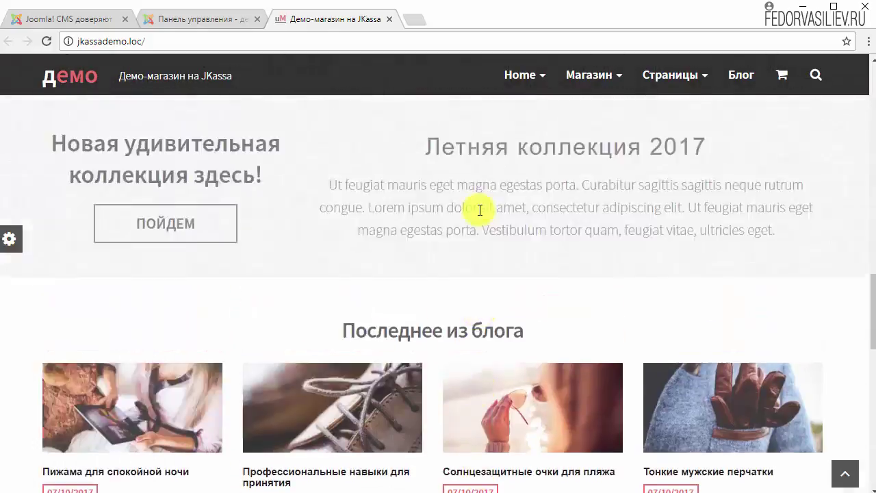
mouse_move(518, 73)
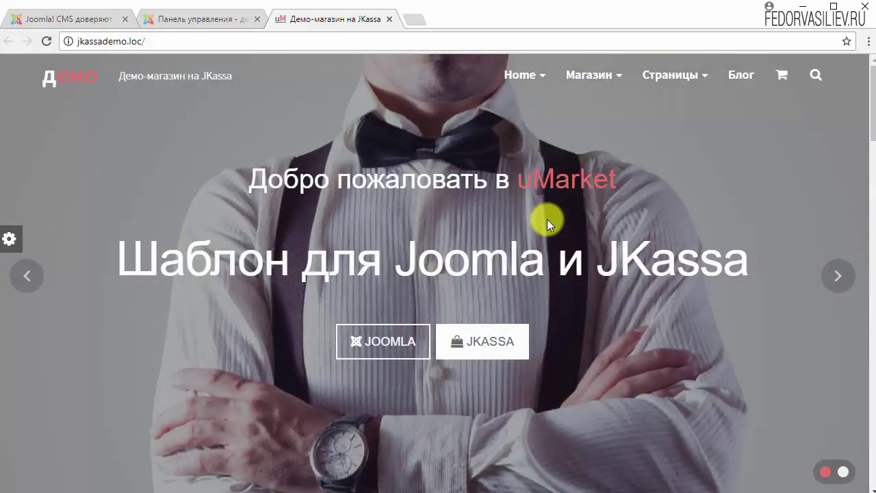
scroll(248, 259, "down", 5)
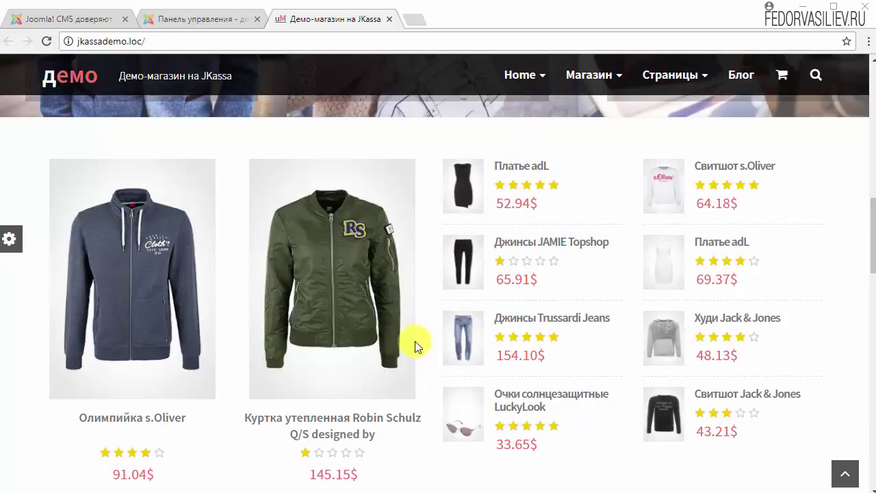
left_click(82, 15)
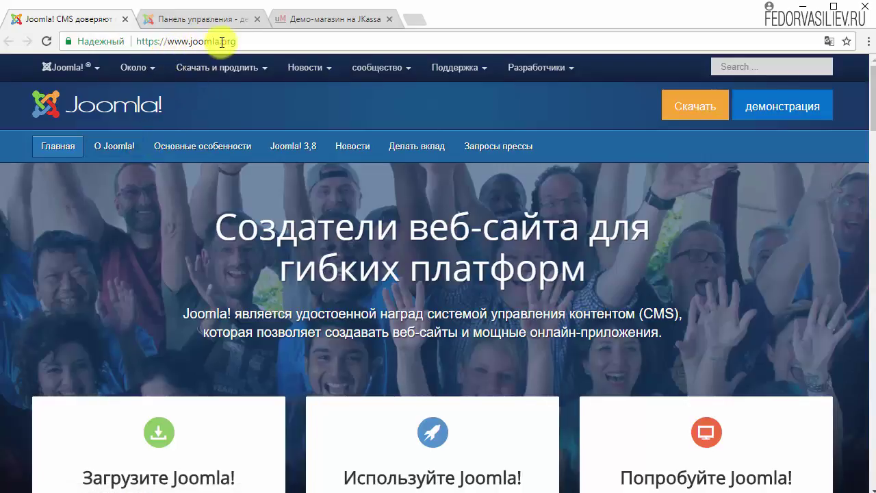
Step: Go from joomla.org to the downloads.joomla.org page via the orange Скачать button
left_click(248, 41)
left_click_drag(137, 42, 244, 40)
left_click(241, 41)
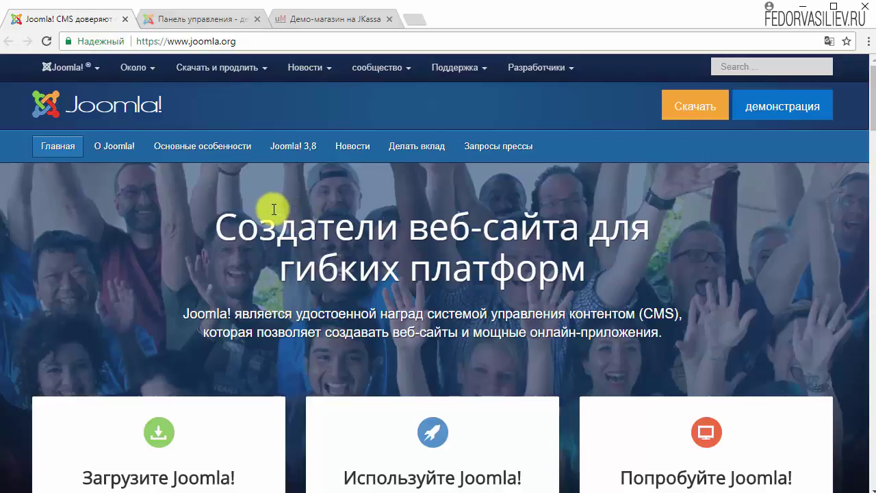
scroll(420, 245, "down", 4)
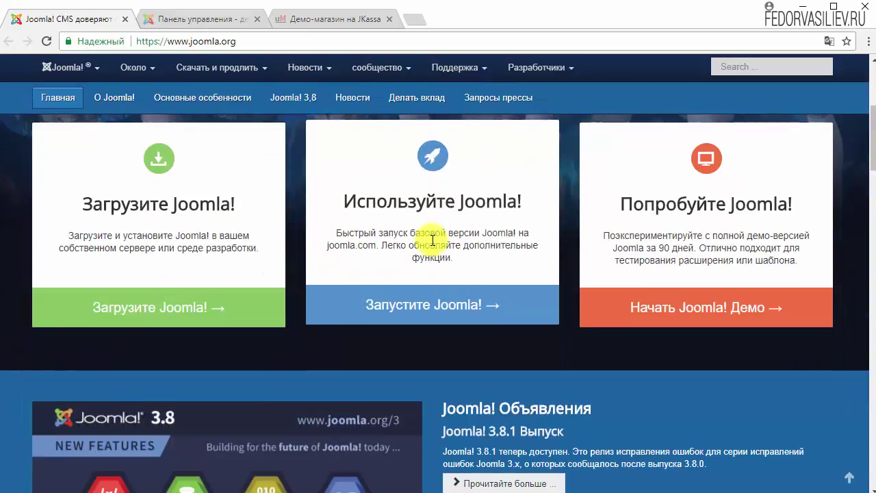
scroll(433, 240, "up", 4)
left_click(691, 108)
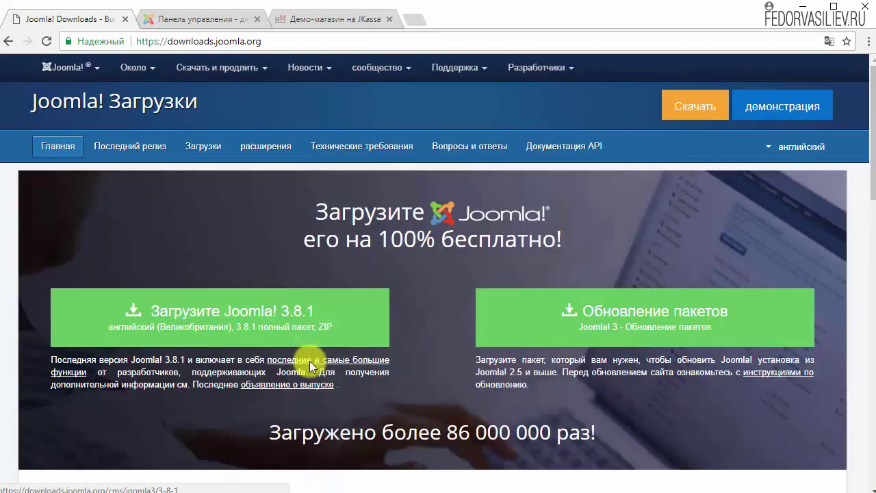
Step: Download the full package Joomla_3.8.1-Stable-Full_Package.zip
left_click(303, 313)
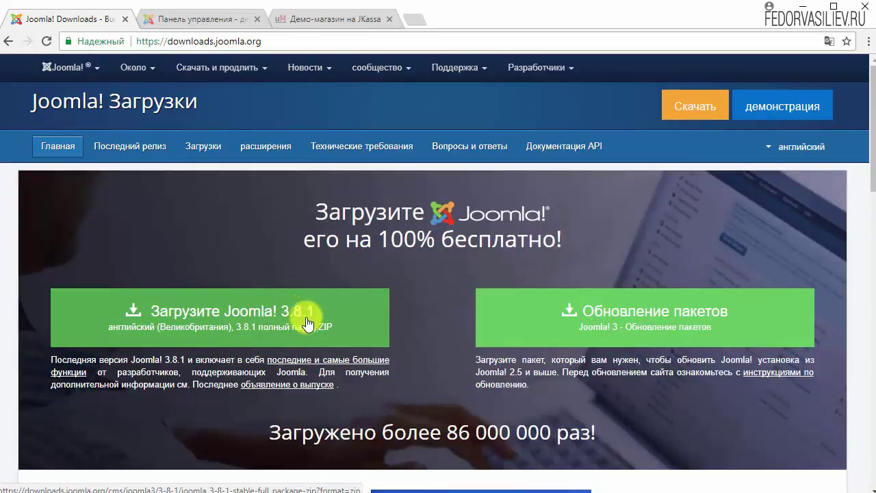
left_click(248, 311)
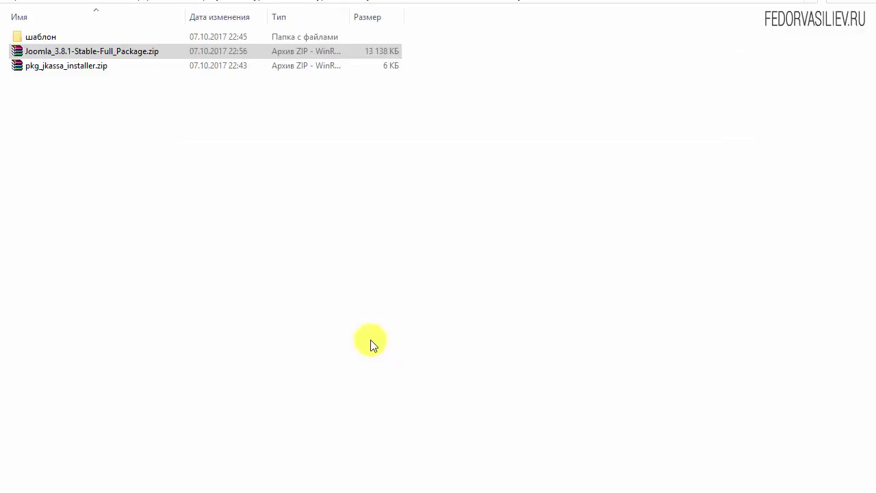
Step: Cut the Joomla 3.8.1 zip, paste it into domains\jkassa.loc, and extract it there
right_click(103, 50)
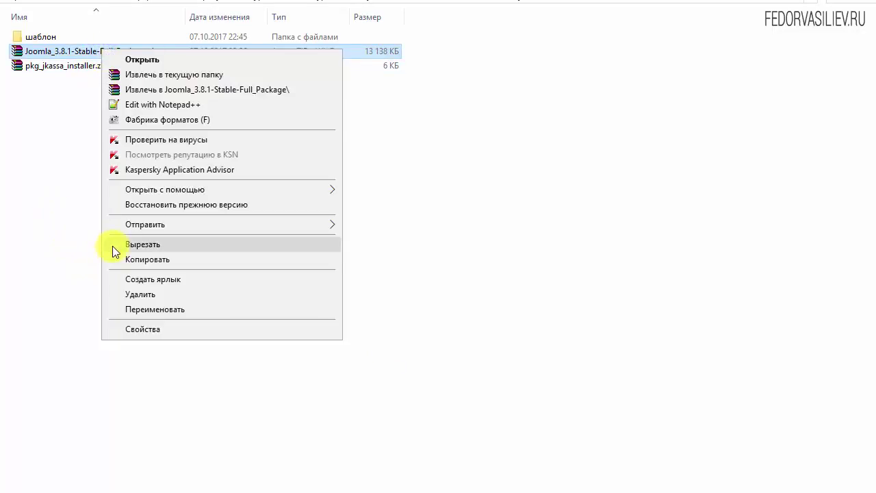
left_click(114, 245)
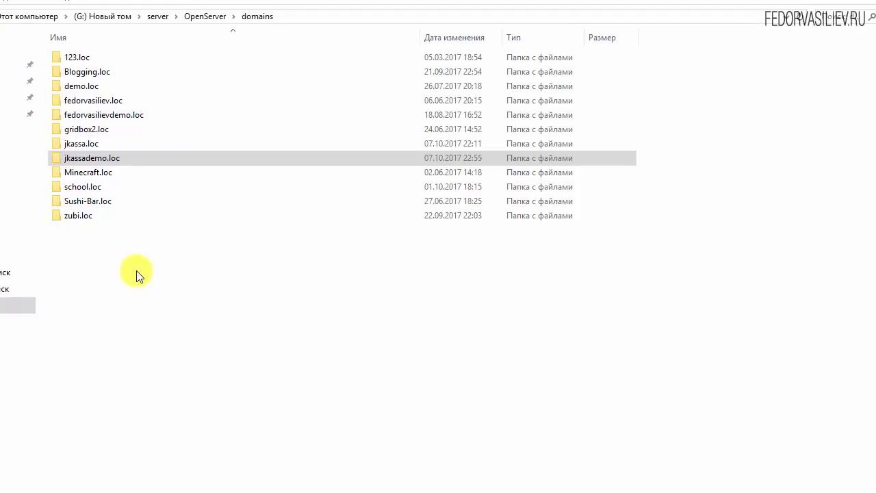
left_click(75, 144)
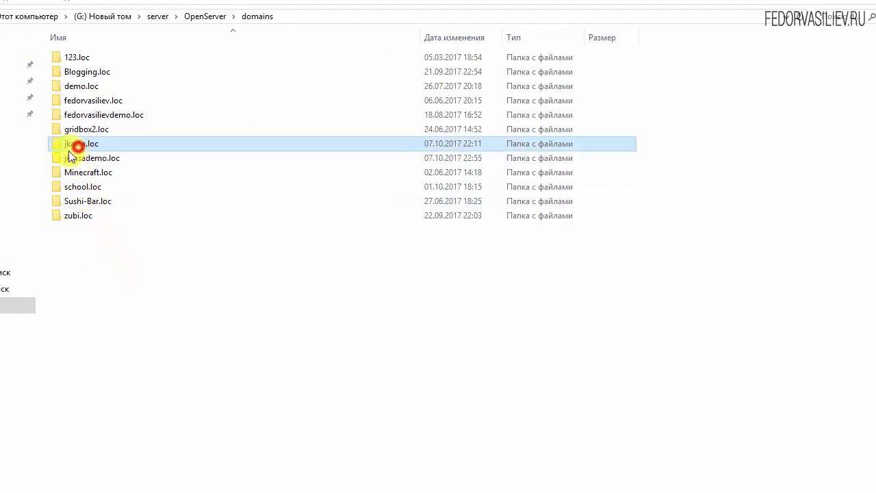
double_click(75, 144)
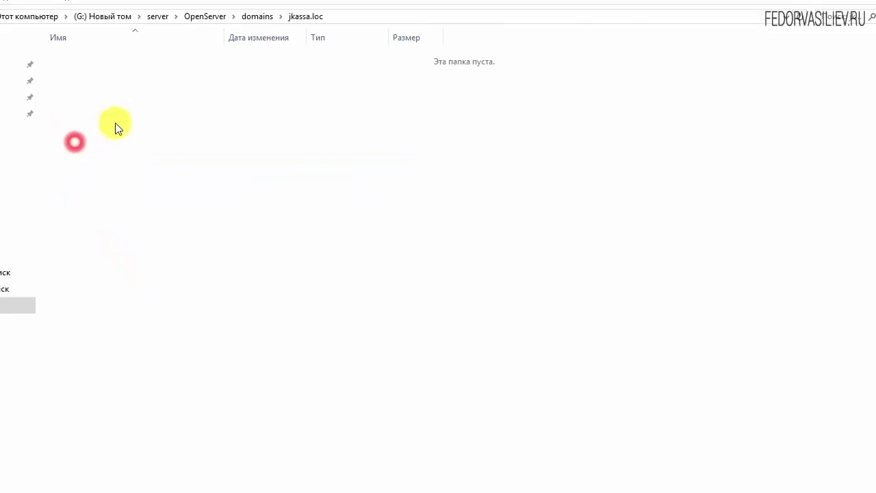
right_click(116, 123)
left_click(139, 217)
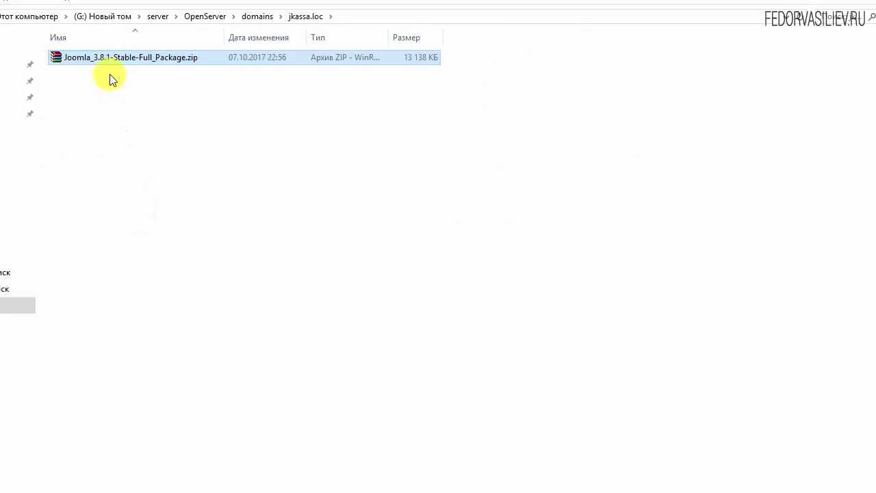
right_click(115, 59)
left_click(152, 89)
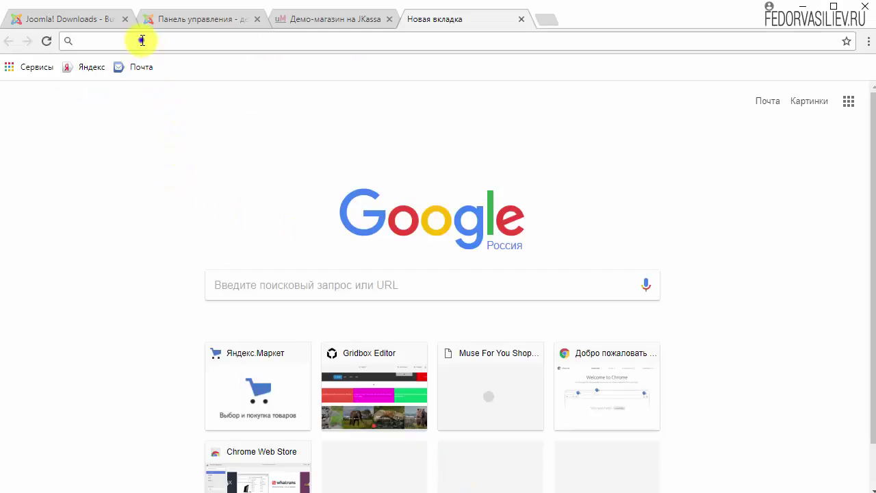
Step: Load jkassa.loc/installation/ in a new Chrome tab to reach the Joomla! installer
right_click(139, 40)
left_click(167, 122)
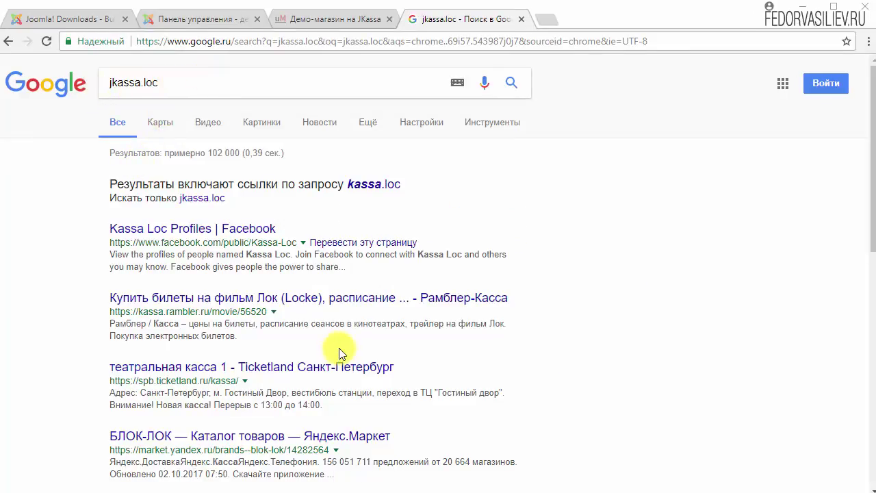
left_click(176, 80)
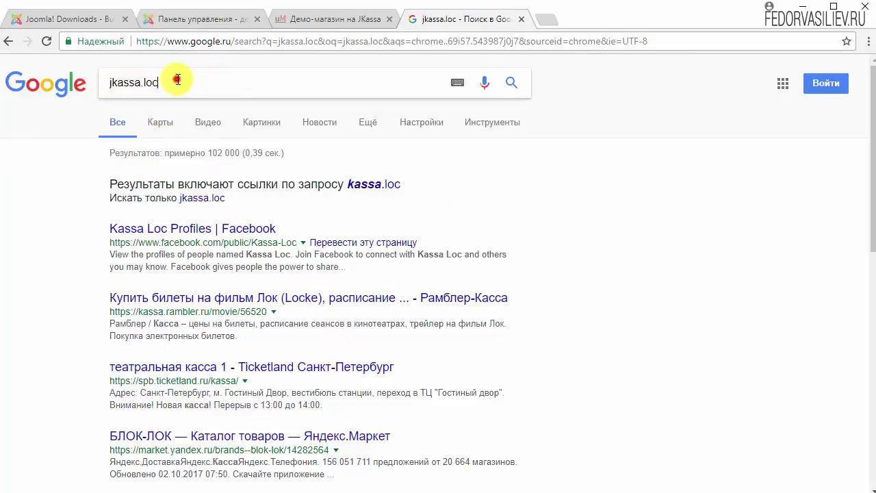
type("/installation")
key("ctrl+a")
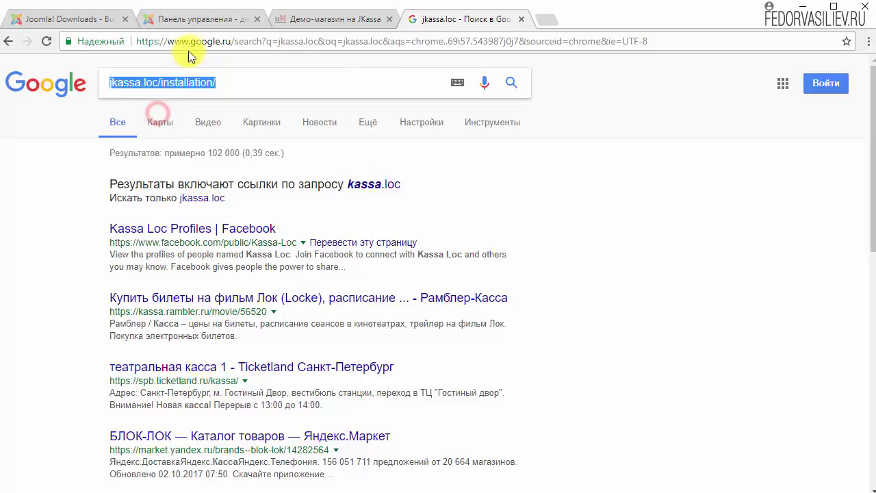
right_click(189, 42)
left_click(176, 41)
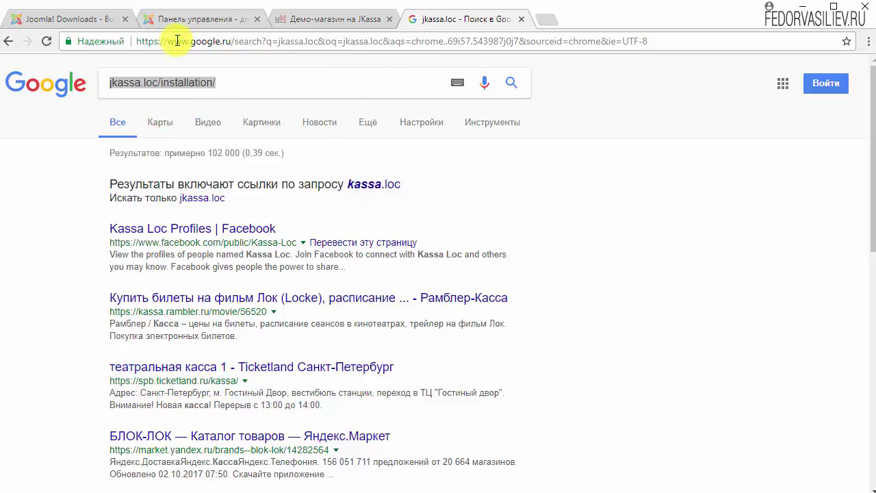
right_click(176, 41)
left_click(210, 119)
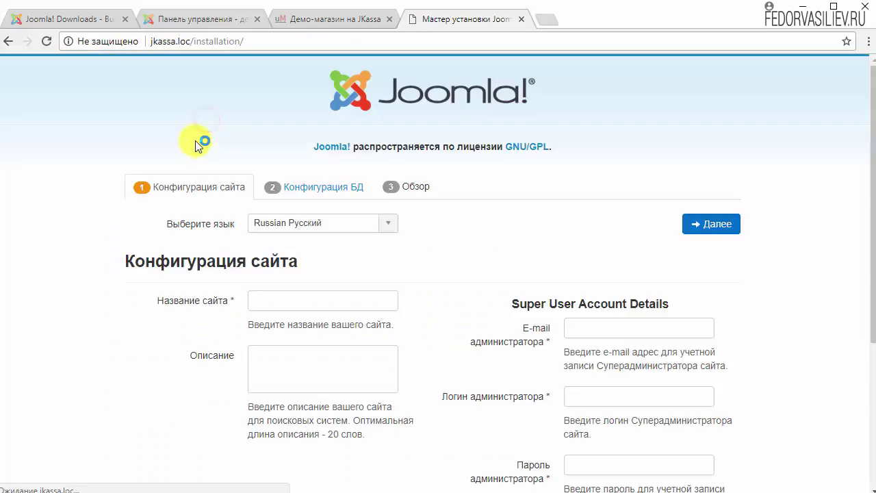
Step: Fill in the site name, administrator e-mail, login and password, and move to the database step
left_click(207, 304)
type("магазин")
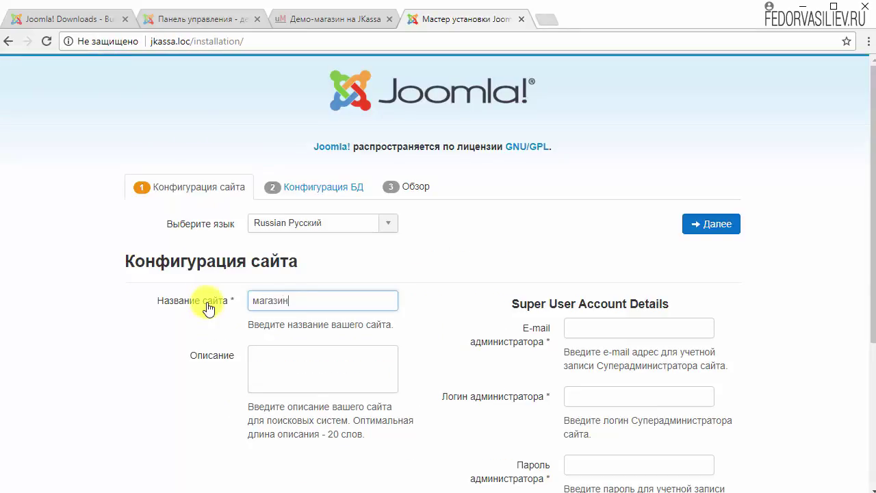
left_click(408, 236)
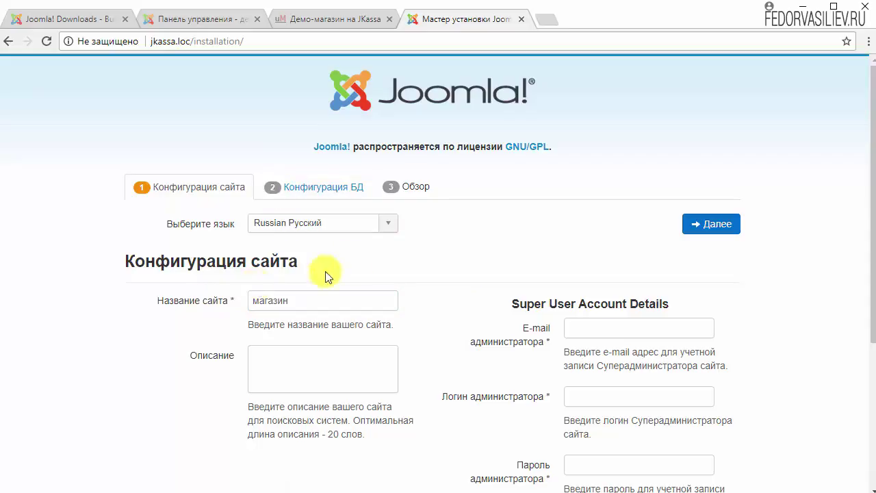
scroll(370, 267, "down", 2)
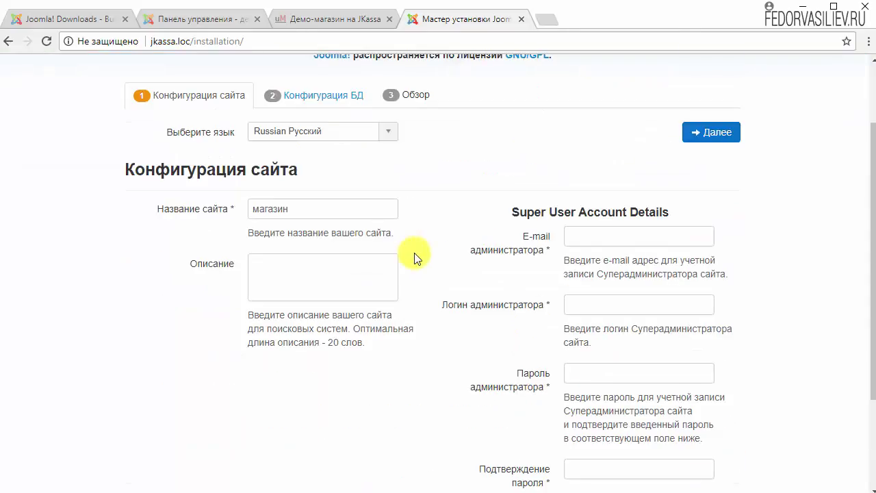
left_click(604, 232)
left_click(594, 253)
left_click(602, 304)
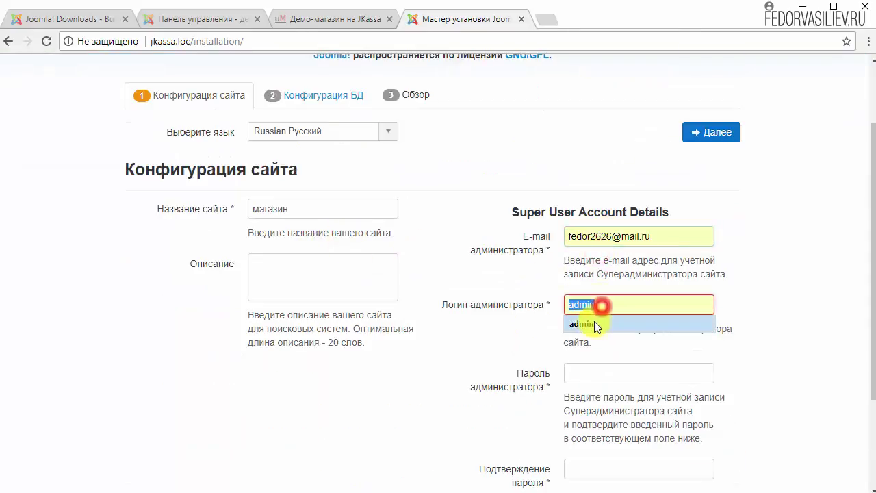
left_click(594, 323)
left_click(588, 375)
type("123")
scroll(537, 332, "down", 2)
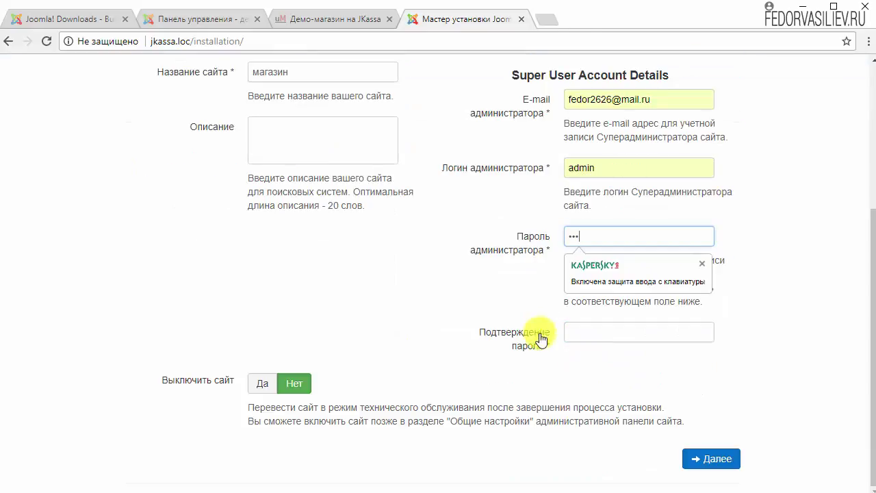
left_click(614, 331)
type("1")
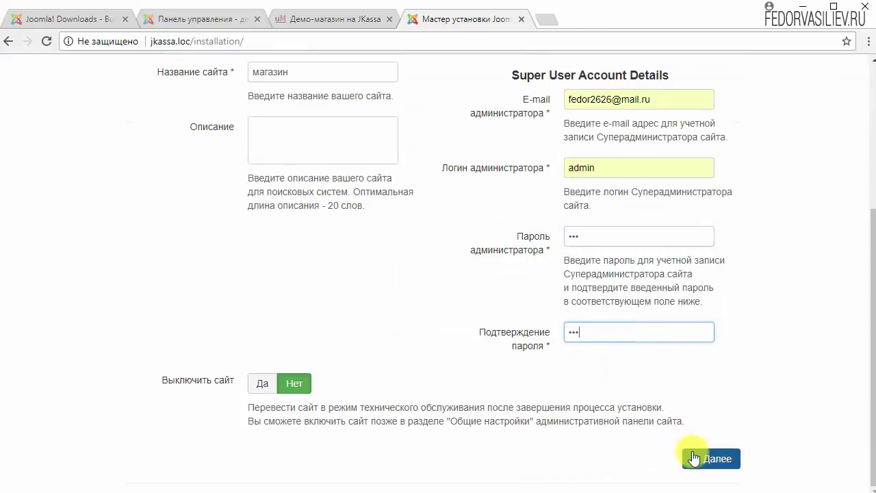
left_click(695, 457)
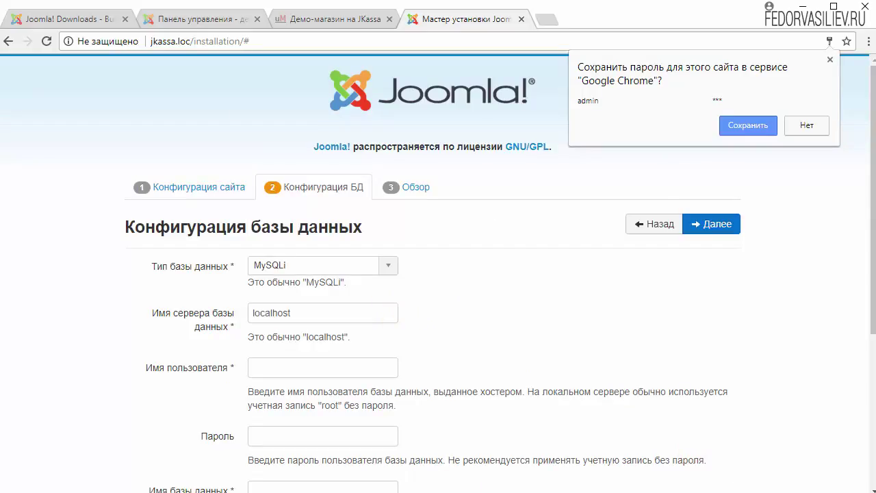
Step: Set database name JKassa1 and user root with an empty password, then continue
scroll(485, 308, "down", 2)
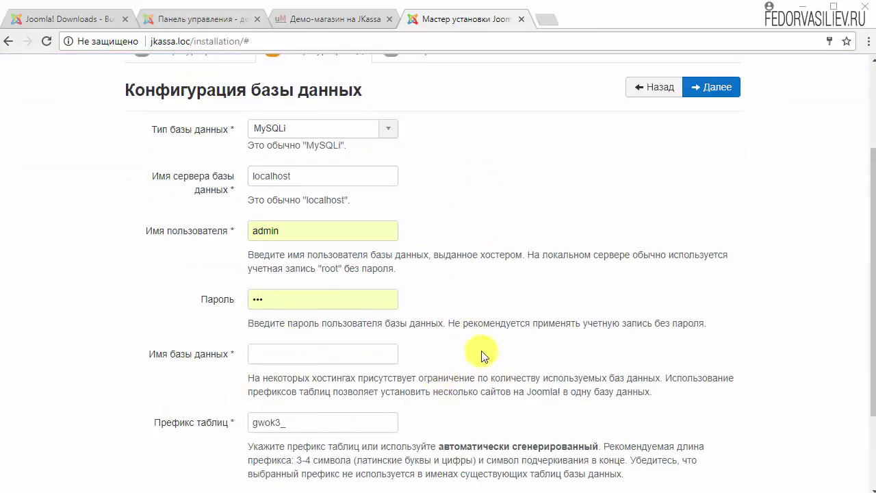
scroll(364, 347, "up", 2)
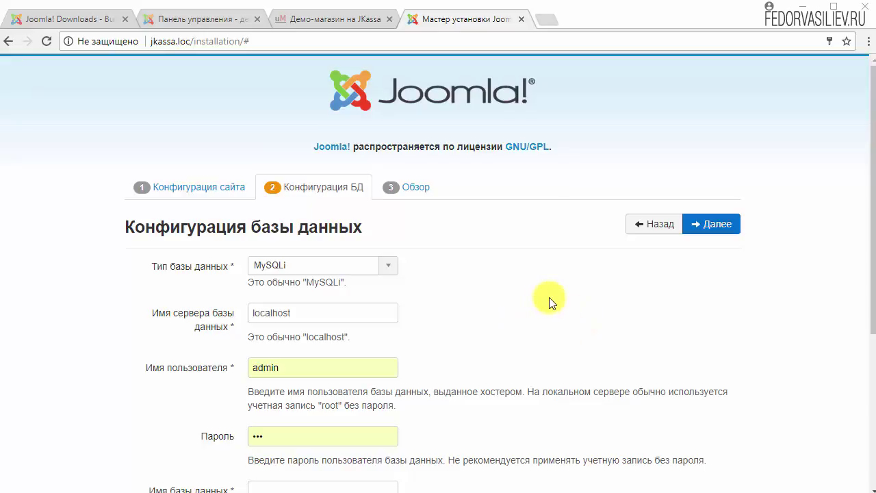
scroll(351, 189, "down", 3)
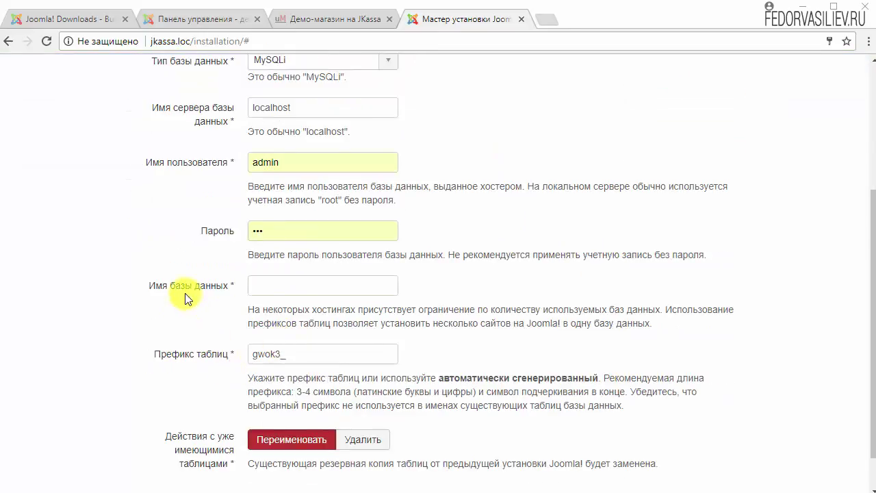
right_click(277, 288)
left_click(298, 355)
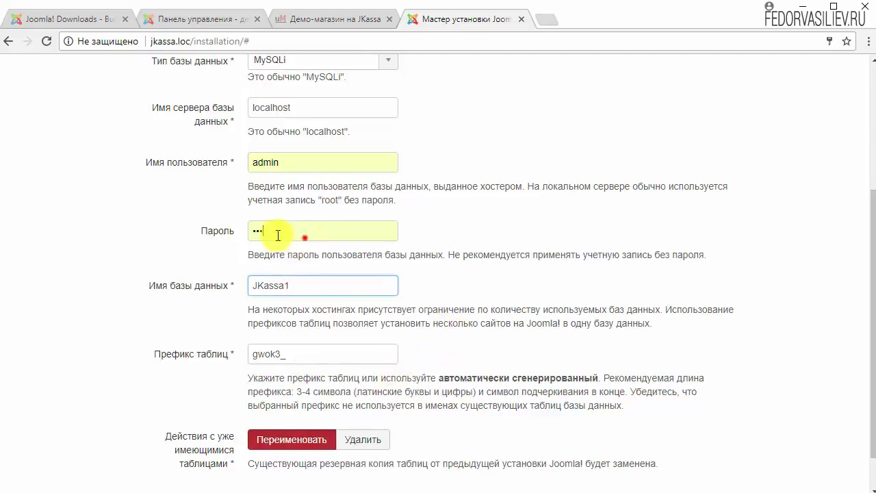
key("BackSpace")
key("BackSpace")
key("BackSpace")
scroll(226, 274, "up", 2)
double_click(284, 300)
type("admi")
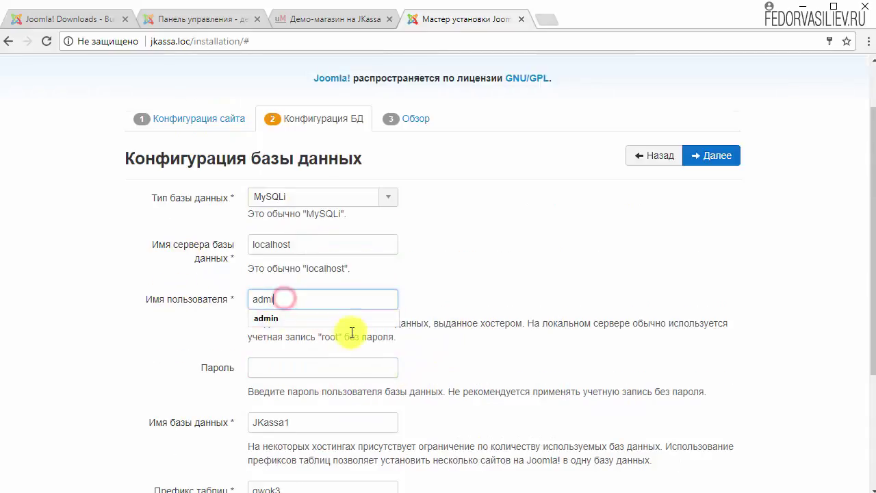
right_click(264, 299)
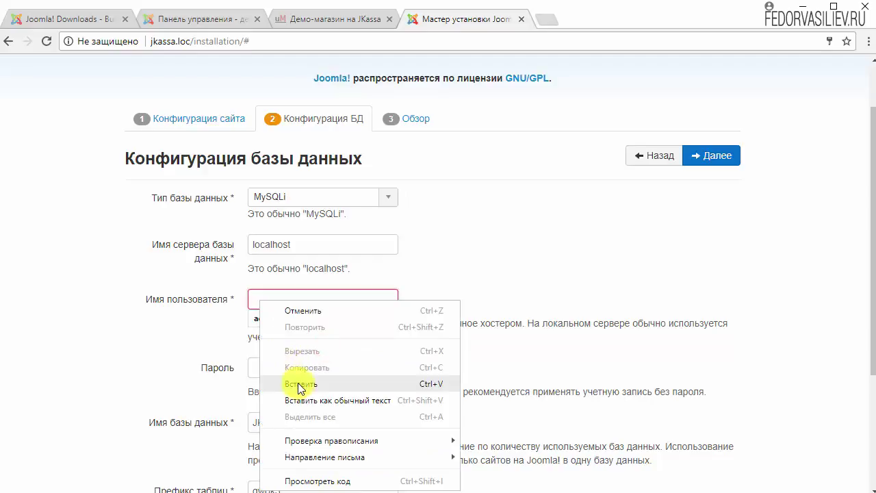
left_click(299, 384)
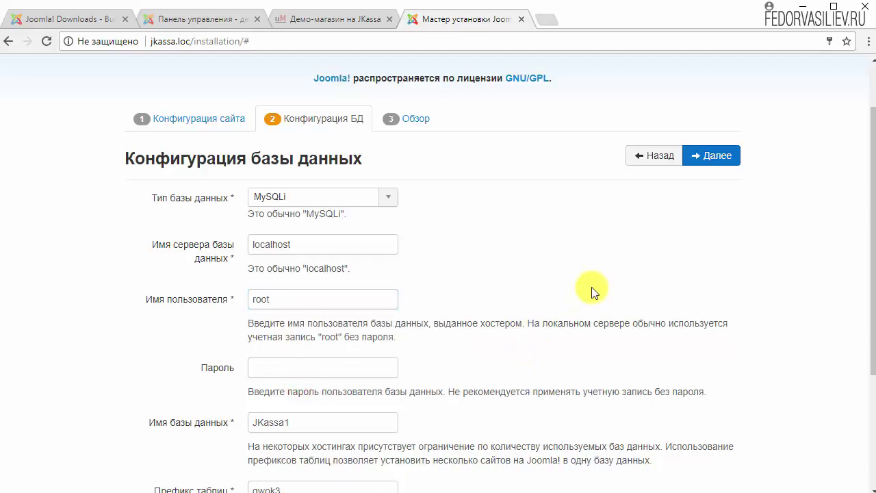
scroll(575, 280, "down", 2)
scroll(575, 279, "up", 3)
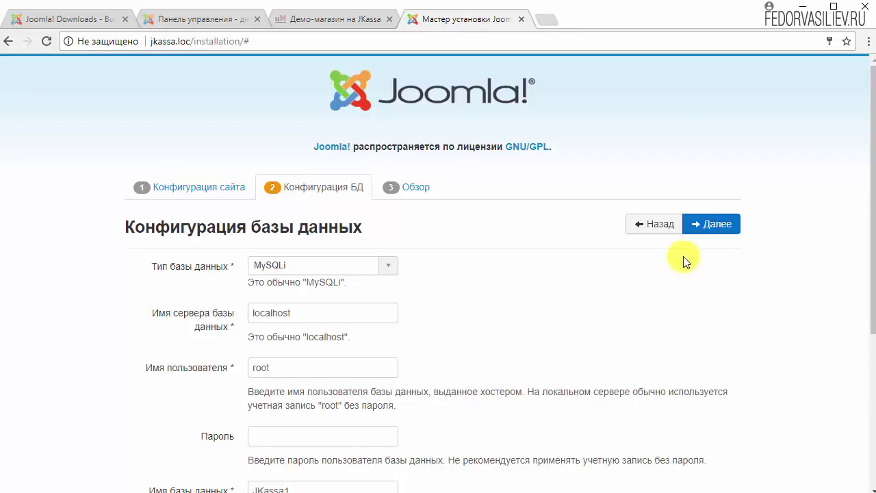
left_click(701, 224)
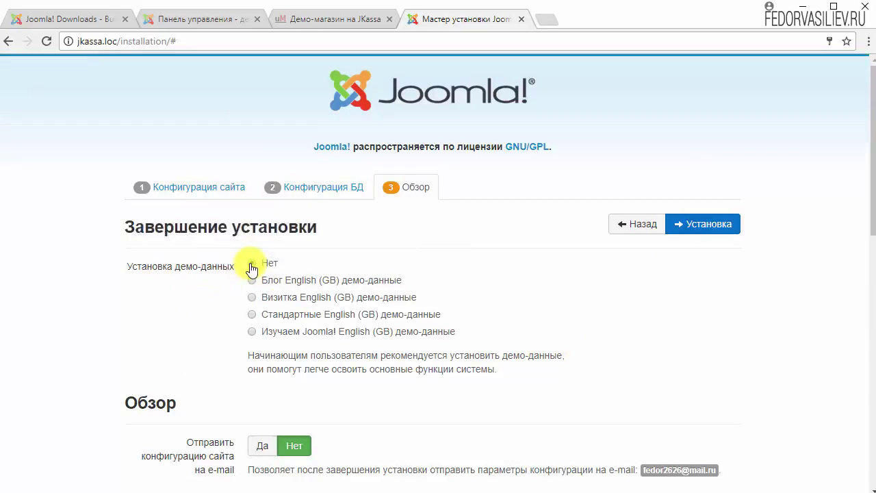
Step: Run the Joomla installation and install the Russian language pack
left_click(684, 225)
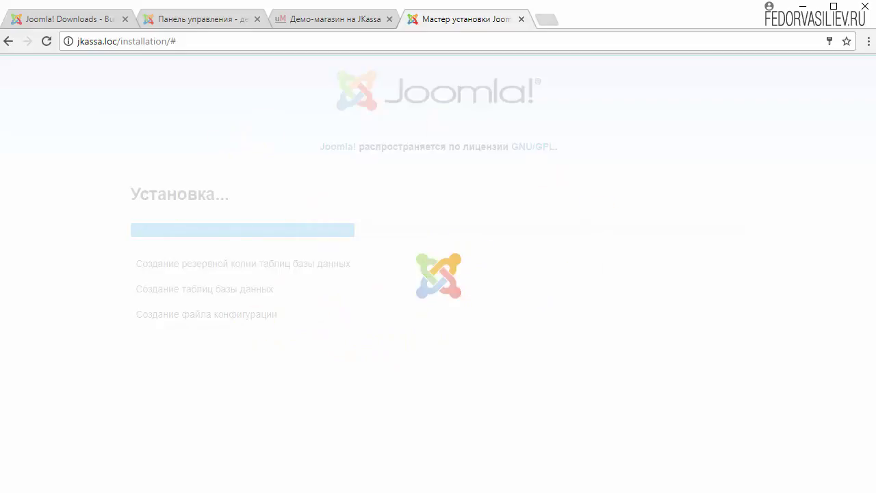
scroll(661, 335, "down", 1)
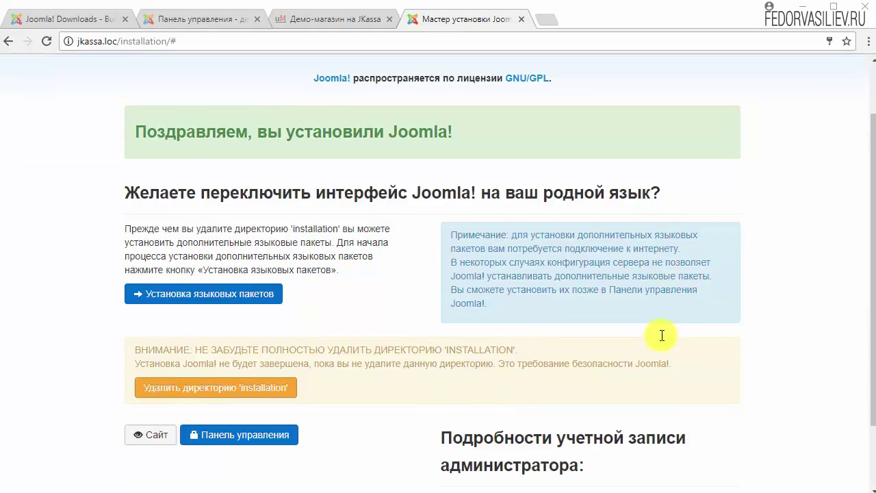
left_click(200, 295)
scroll(307, 305, "down", 20)
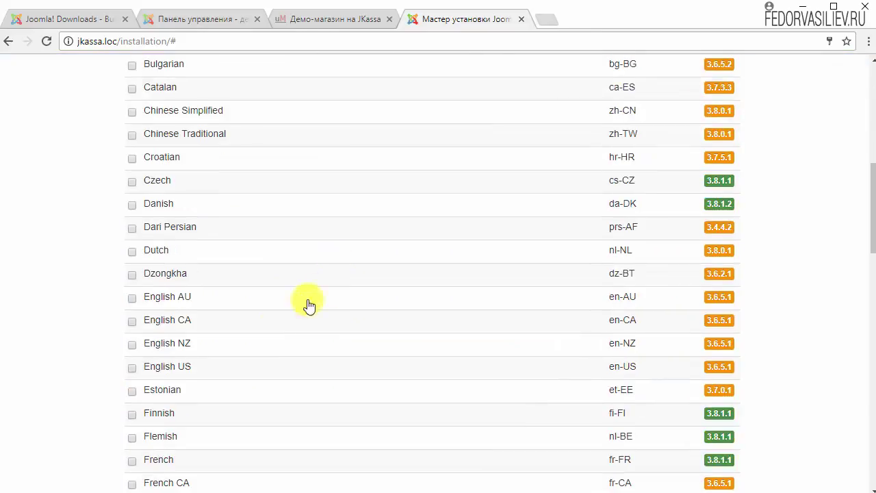
left_click(132, 318)
scroll(567, 417, "down", 5)
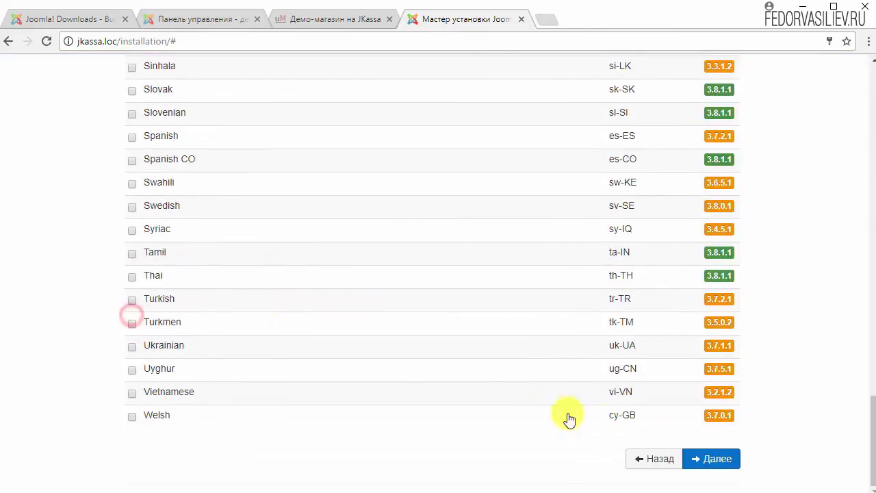
left_click(688, 461)
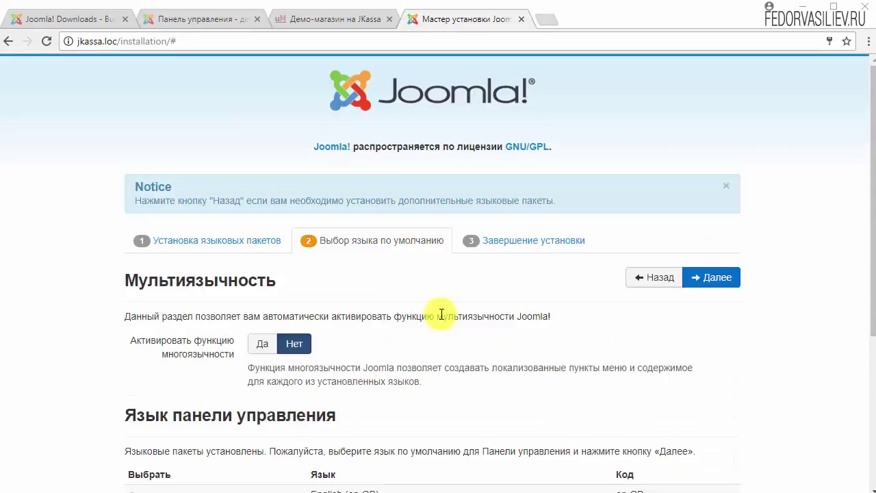
Step: Make ru-RU the default for admin and site, then delete the 'installation' directory
scroll(444, 313, "down", 3)
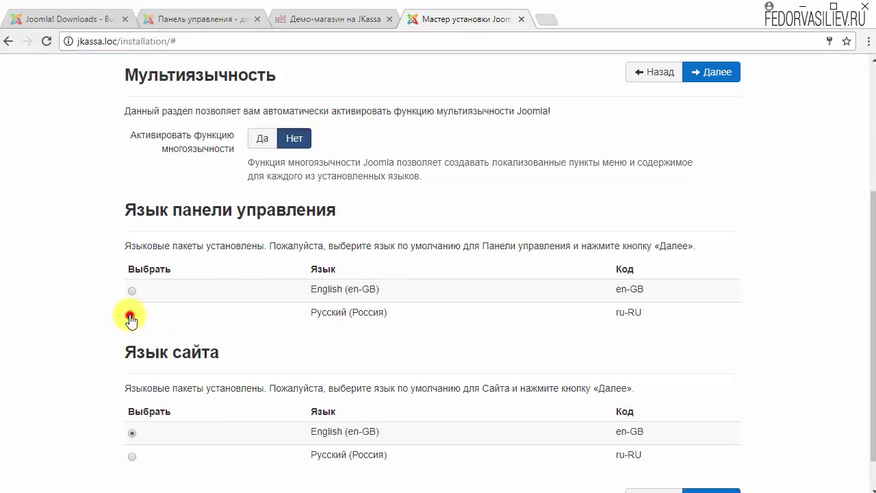
left_click(130, 319)
scroll(235, 312, "down", 1)
left_click(134, 417)
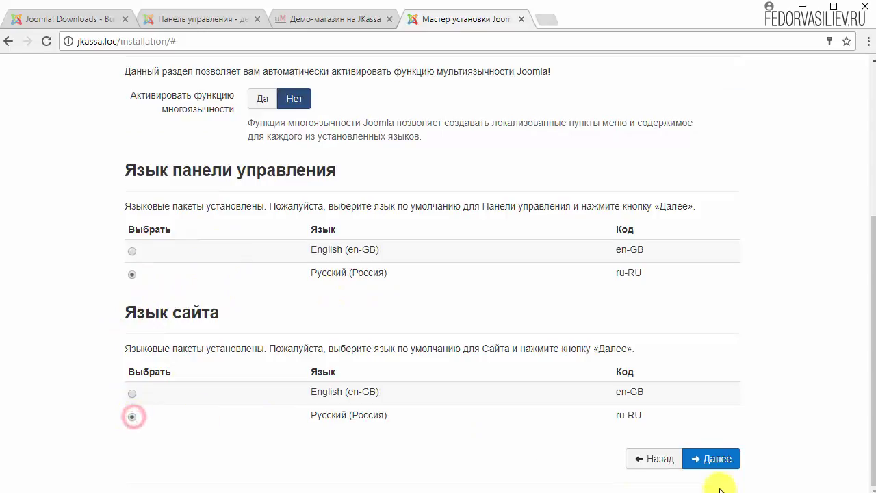
left_click(716, 459)
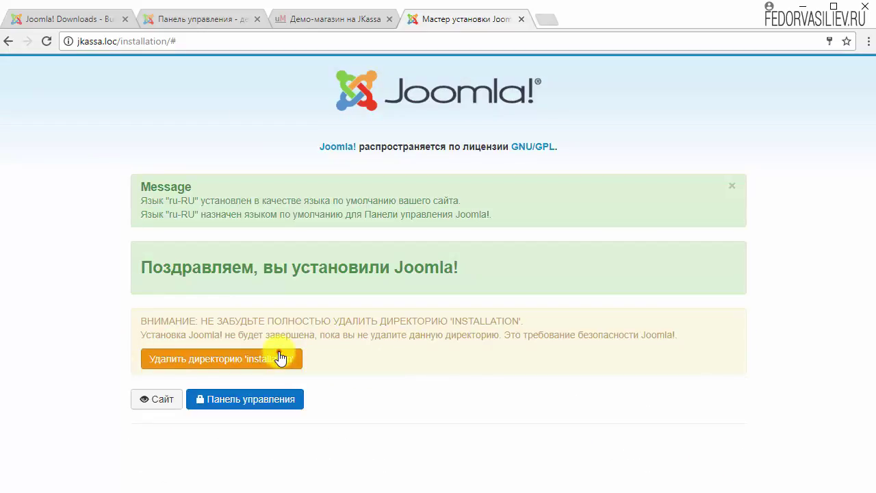
left_click(280, 357)
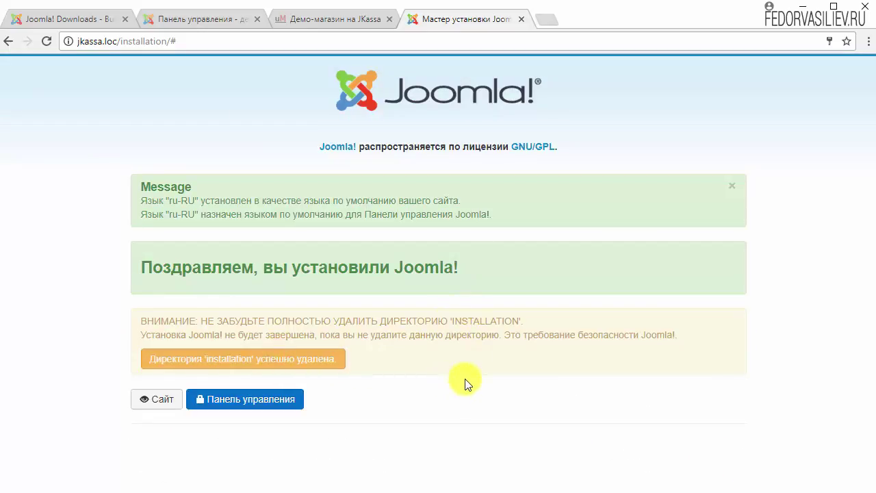
Step: Log into the jkassa.loc admin panel, decline statistics (Никогда), and preview the магазин site in a new tab
left_click(267, 399)
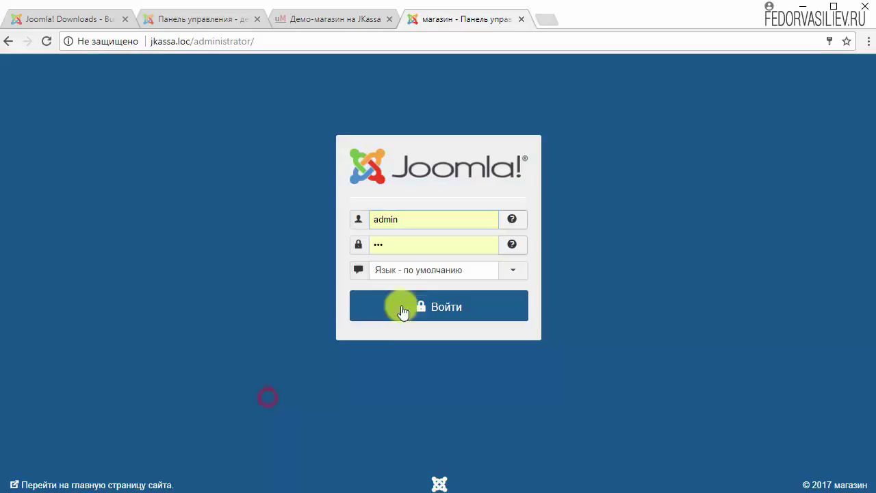
left_click(402, 306)
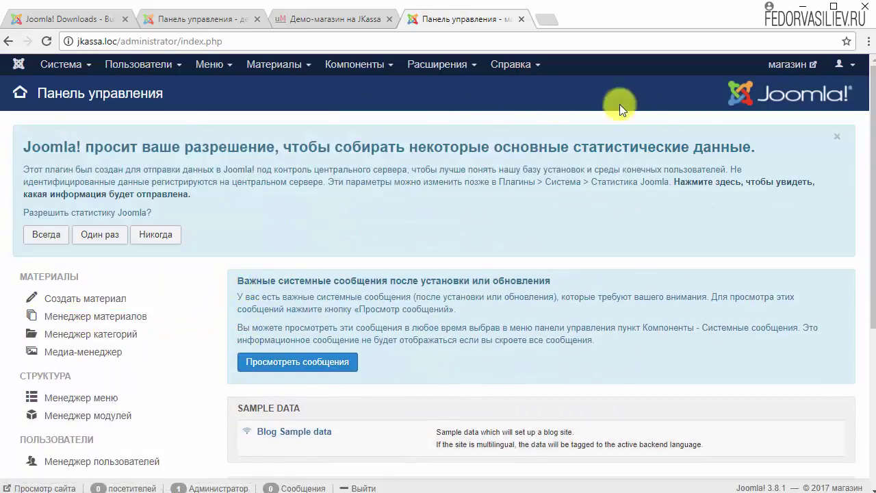
left_click(155, 241)
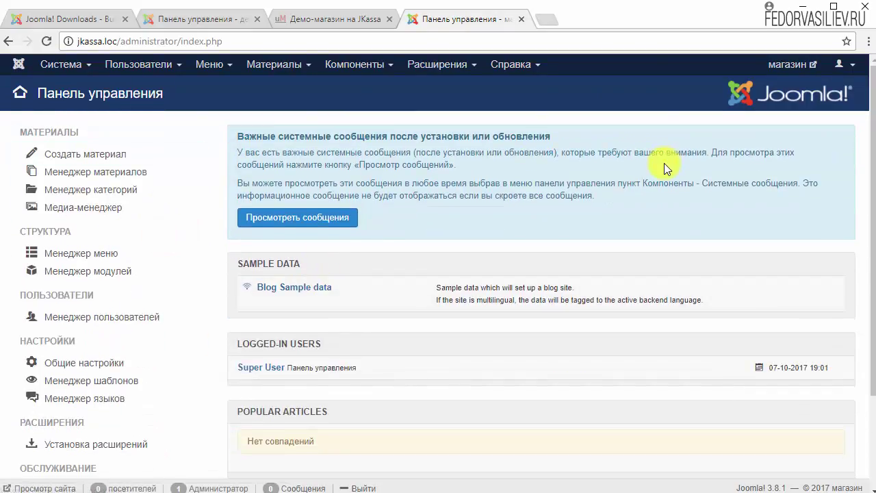
left_click(785, 66)
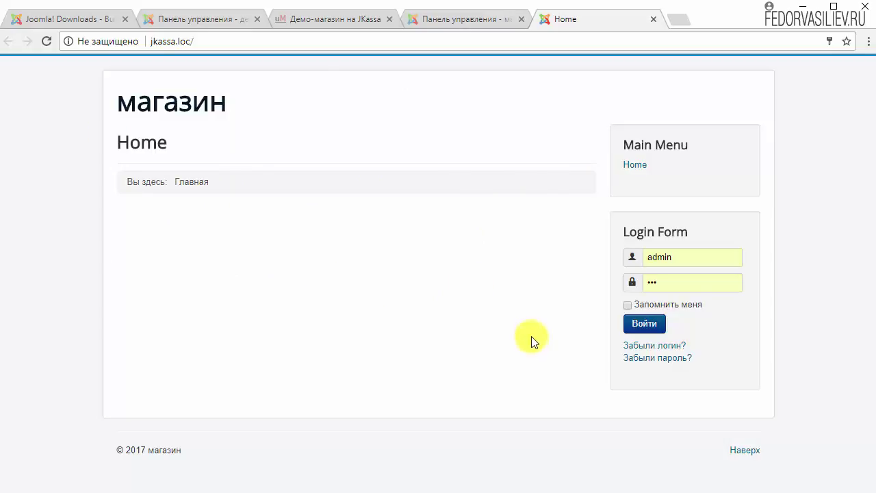
key("ctrl+shift+Tab")
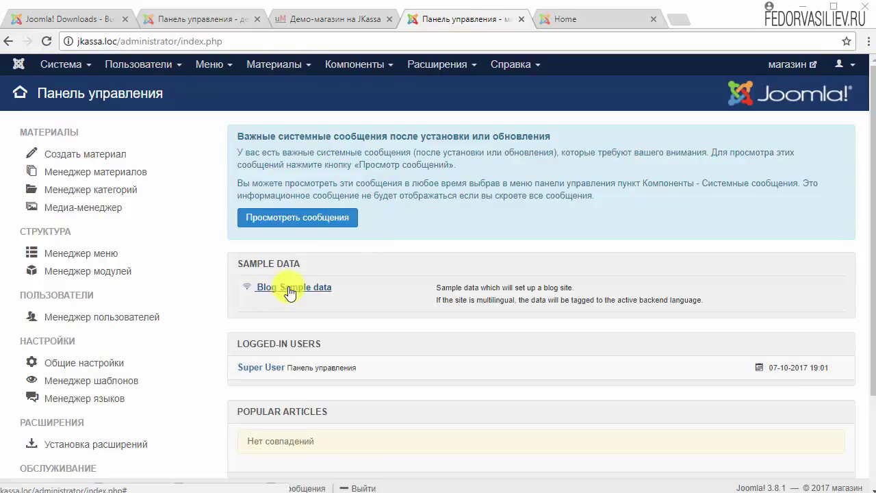
Step: Hide the statistics, welcome and two-factor authentication post-installation messages, then return to the Control Panel
scroll(385, 294, "down", 1)
scroll(385, 295, "up", 1)
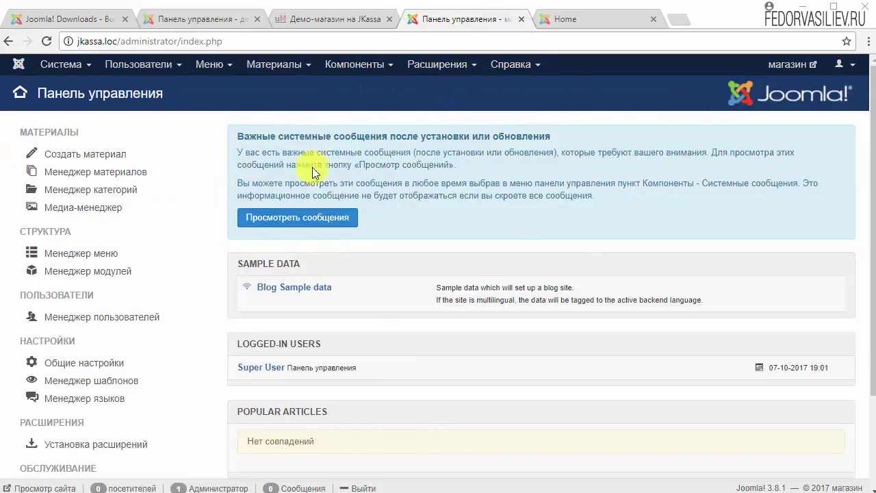
left_click(301, 217)
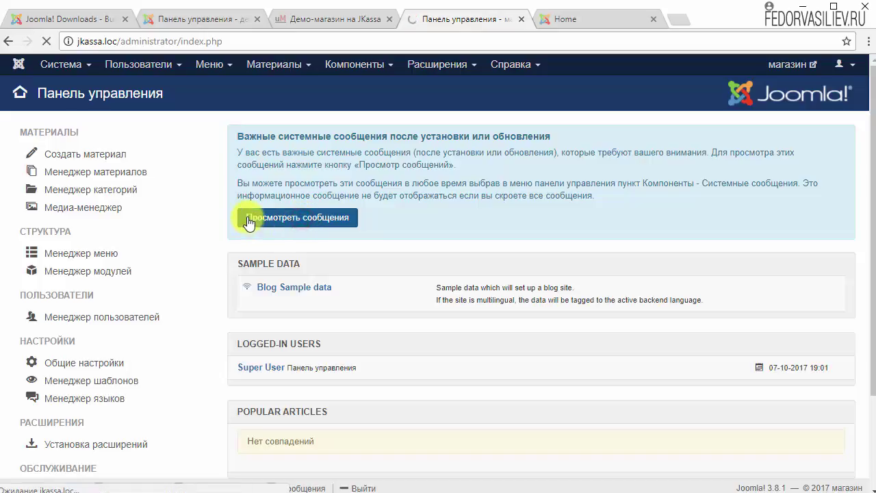
scroll(137, 371, "down", 1)
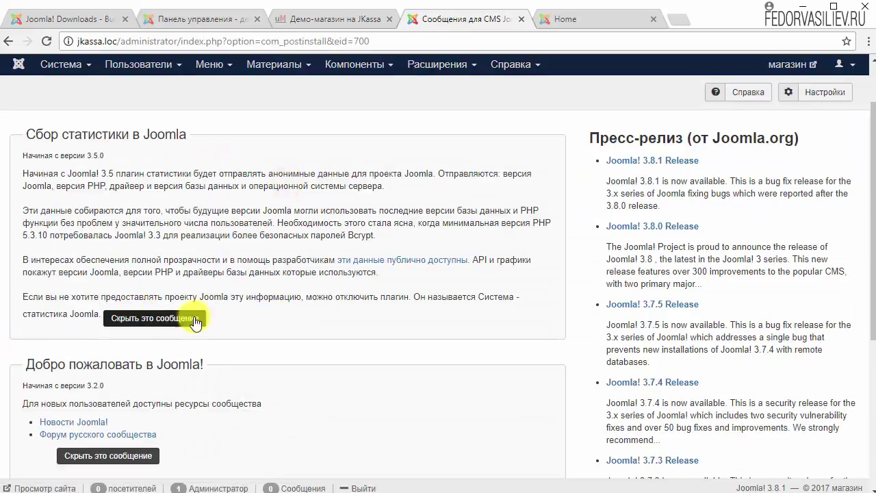
left_click(186, 314)
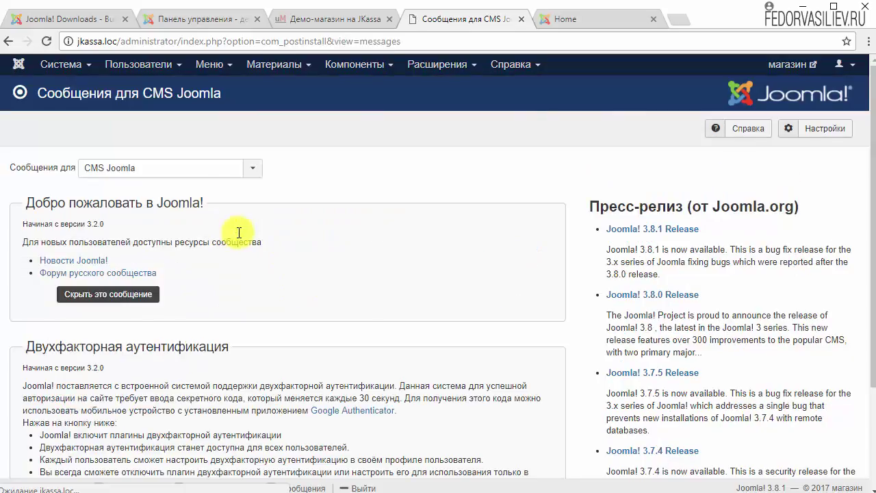
scroll(234, 235, "down", 2)
left_click(152, 158)
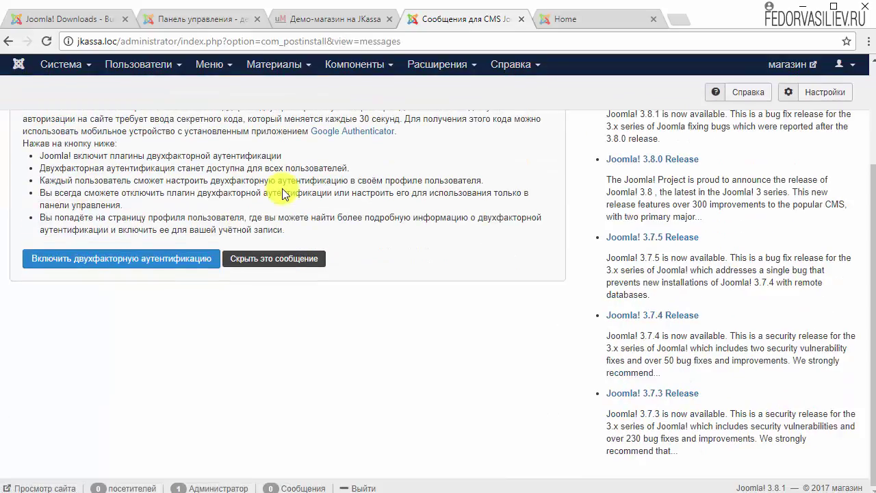
left_click(284, 259)
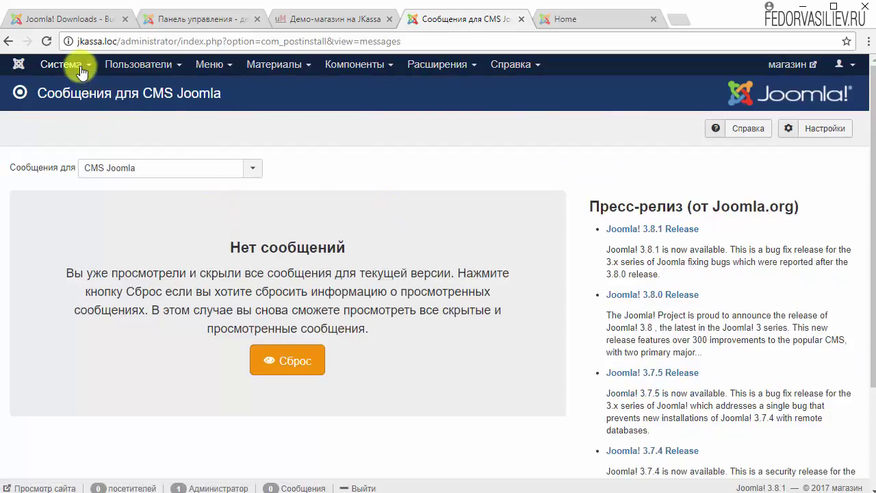
left_click(81, 69)
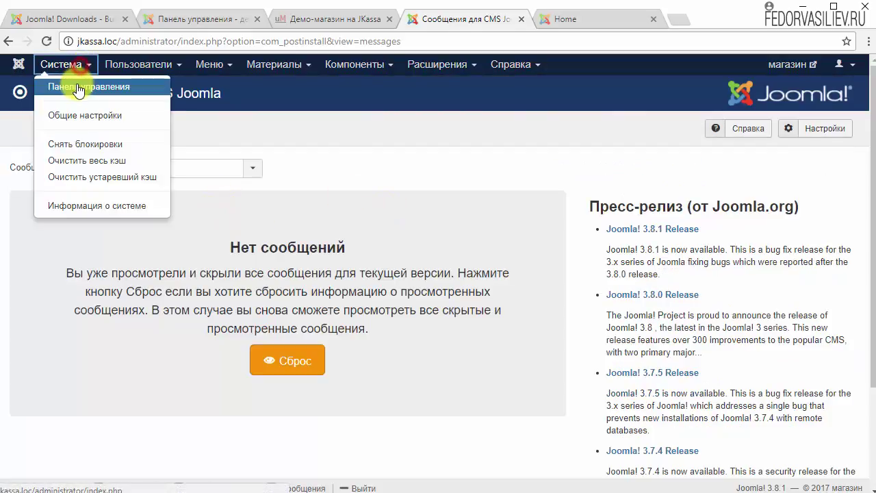
left_click(75, 84)
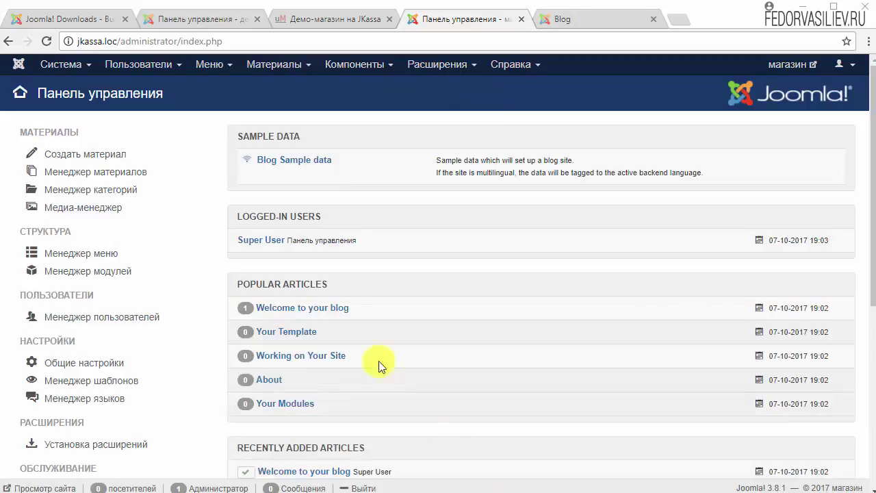
Step: Dismiss the Extensions Directory notice on the installer and set its option to Hide message
left_click(349, 64)
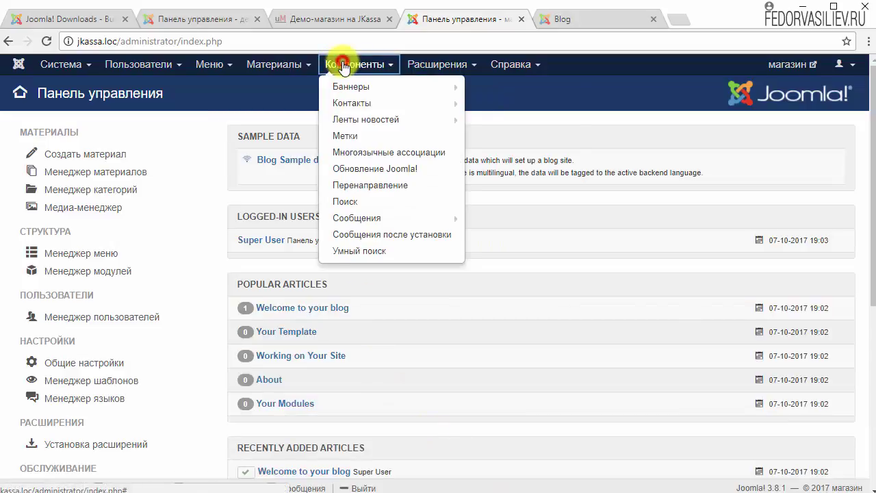
mouse_move(435, 62)
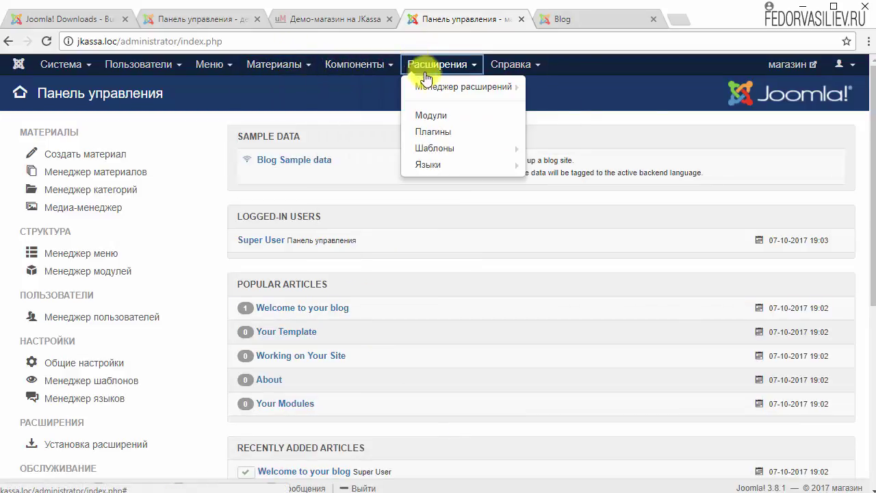
mouse_move(472, 86)
left_click(540, 86)
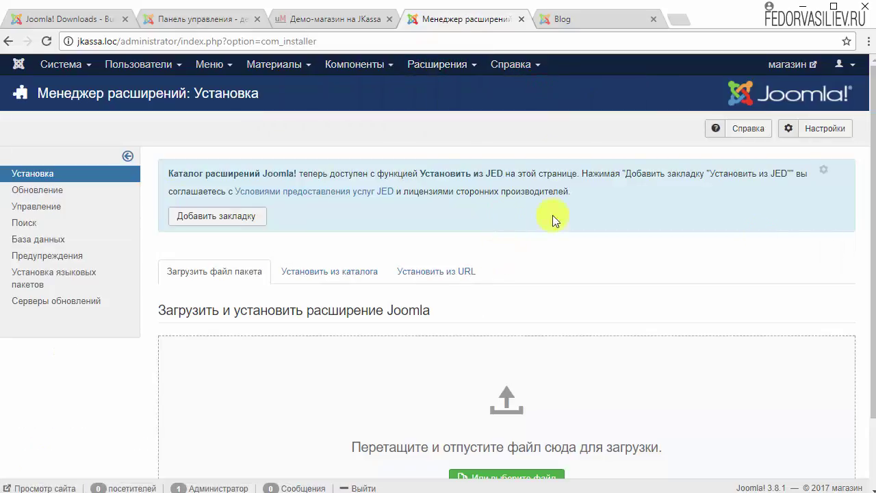
left_click(821, 170)
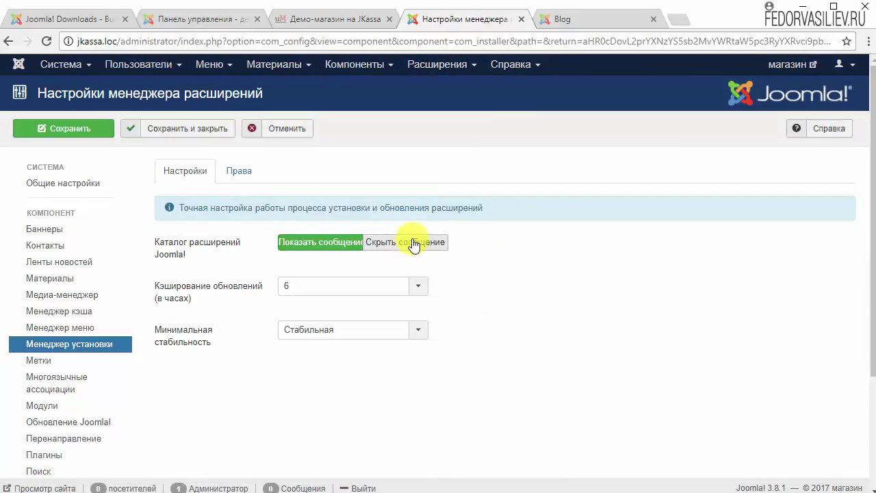
left_click(411, 241)
left_click(171, 130)
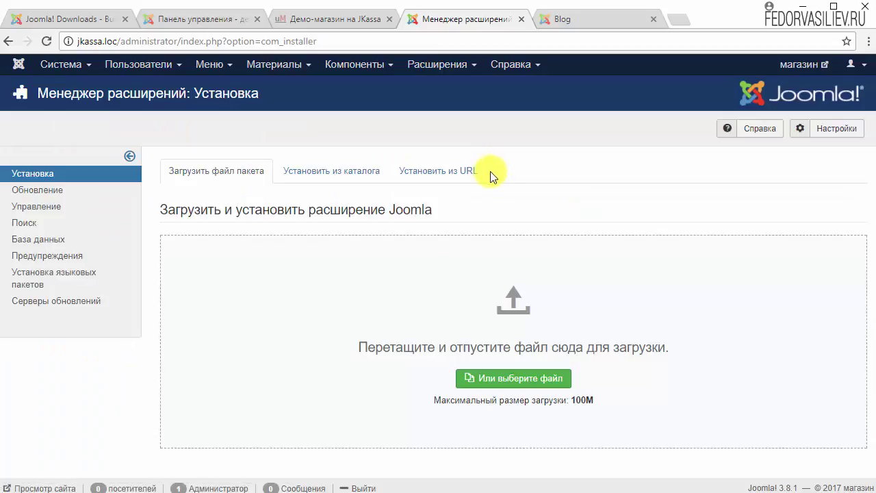
Step: Enable Preview Module Positions in the Templates options and save
left_click(413, 64)
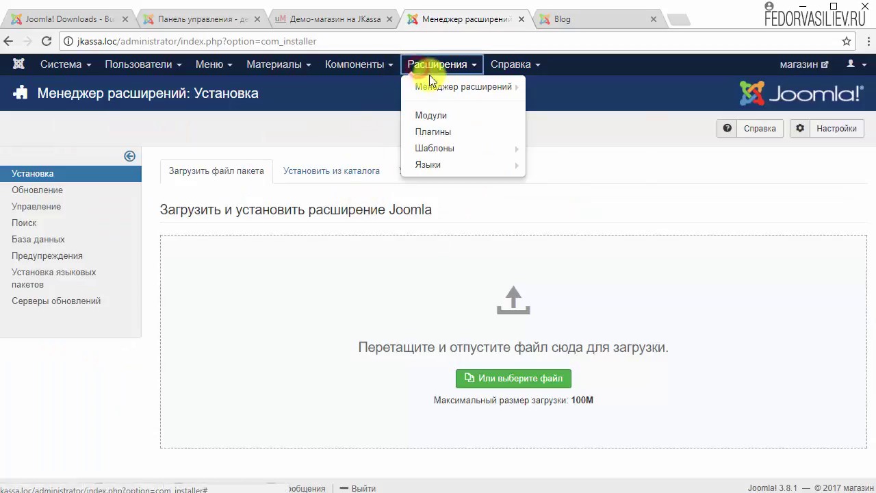
mouse_move(432, 86)
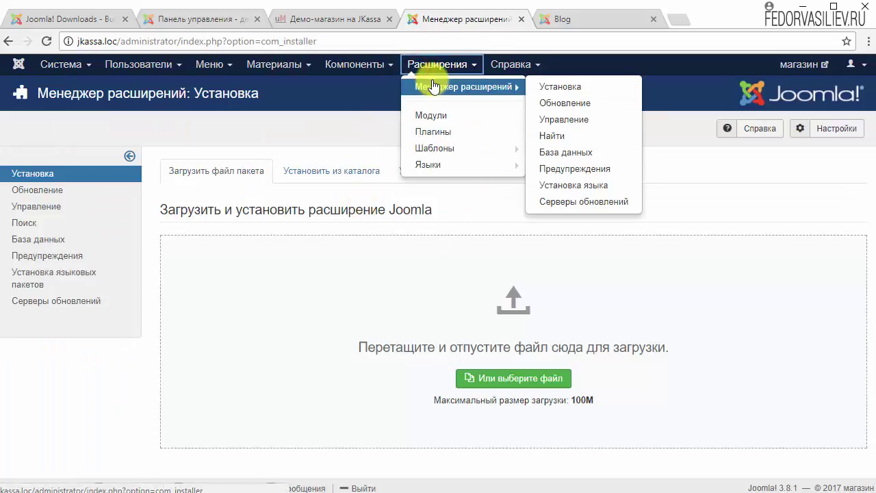
left_click(431, 148)
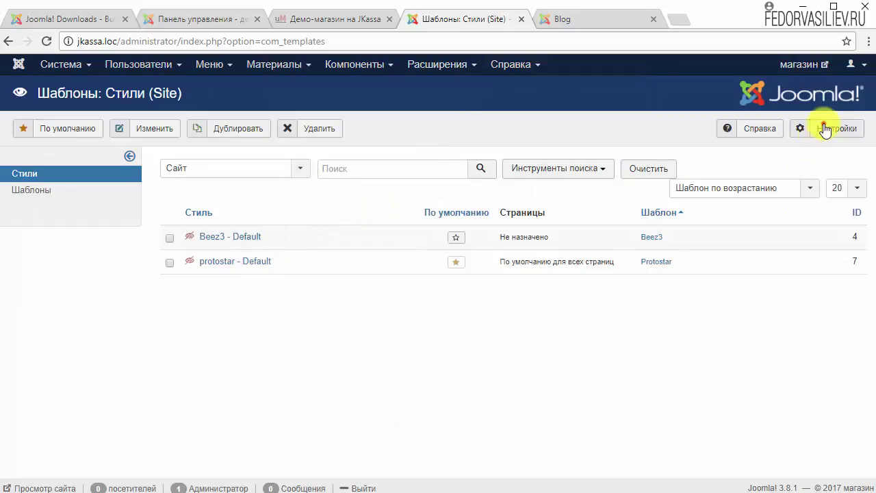
left_click(826, 130)
left_click(327, 243)
left_click(191, 129)
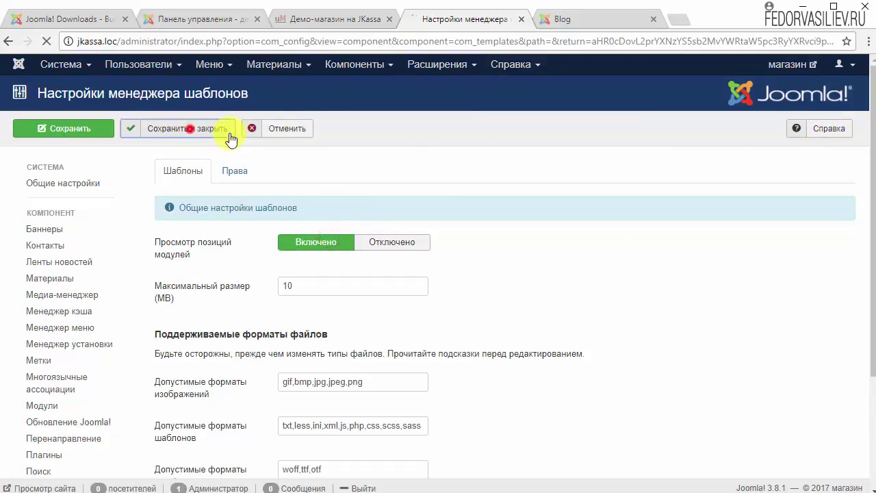
left_click(71, 67)
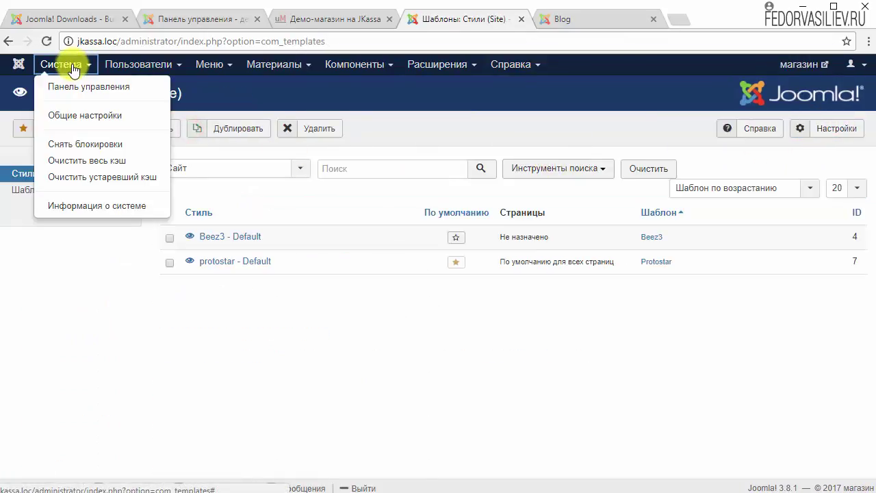
left_click(71, 113)
Step: Set Session Lifetime to 99 on the System tab and save the global configuration
scroll(252, 226, "down", 4)
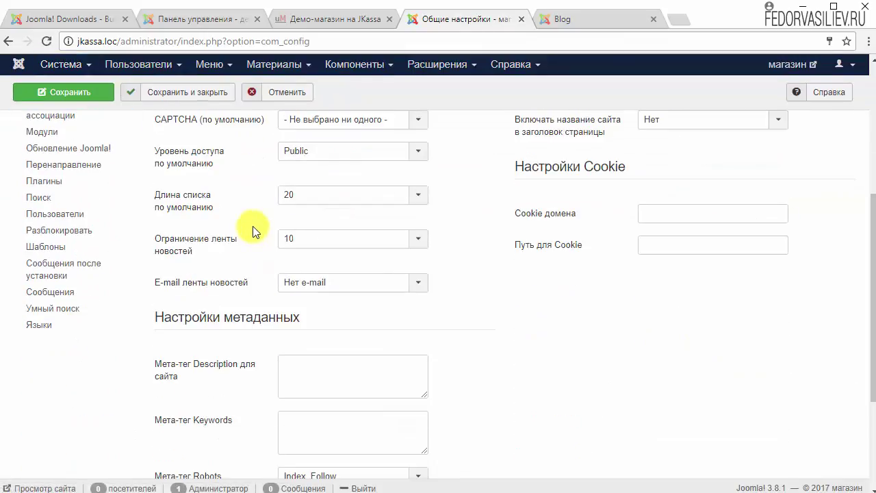
scroll(252, 225, "up", 5)
left_click(219, 172)
scroll(333, 303, "down", 5)
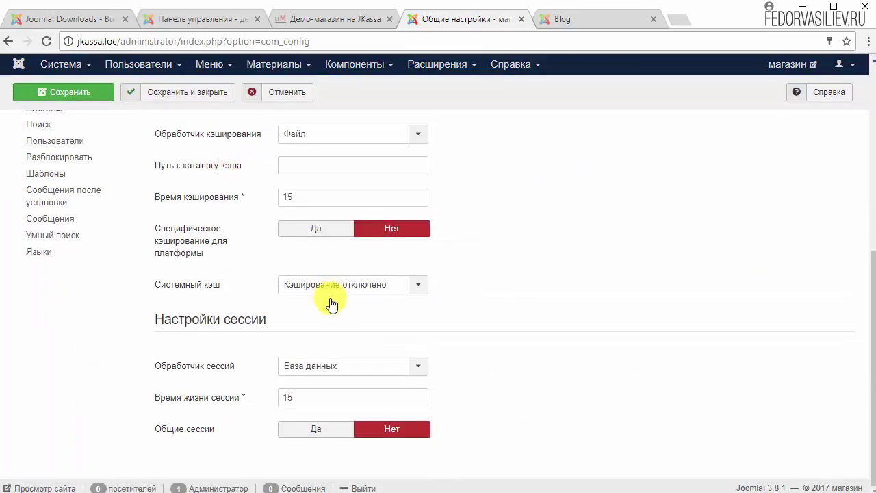
double_click(302, 398)
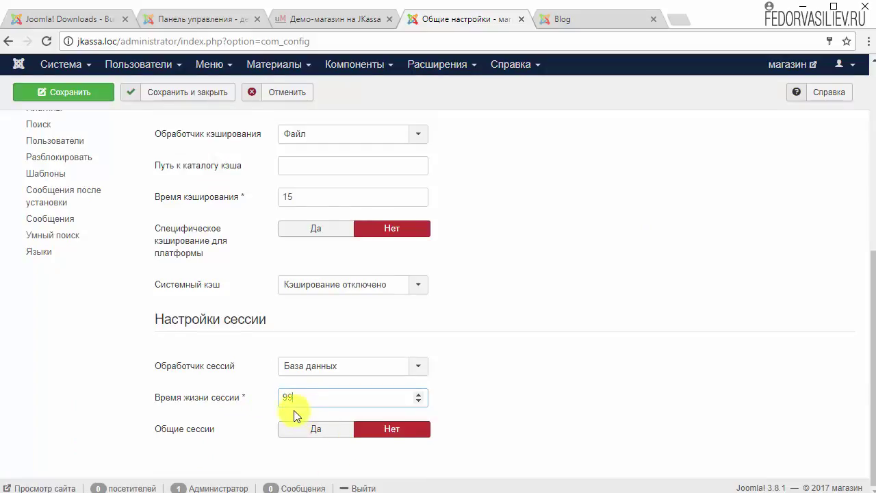
left_click(176, 92)
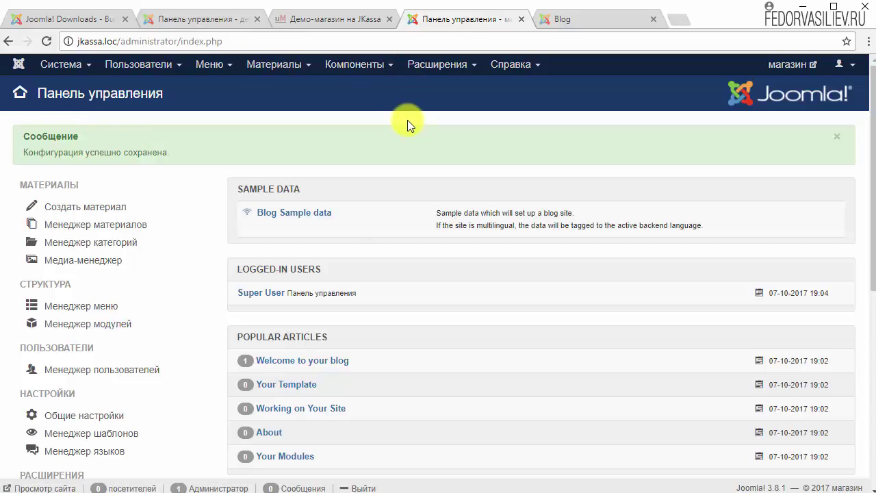
Step: Filter the plugin manager list to show only enabled plugins
left_click(443, 56)
mouse_move(424, 152)
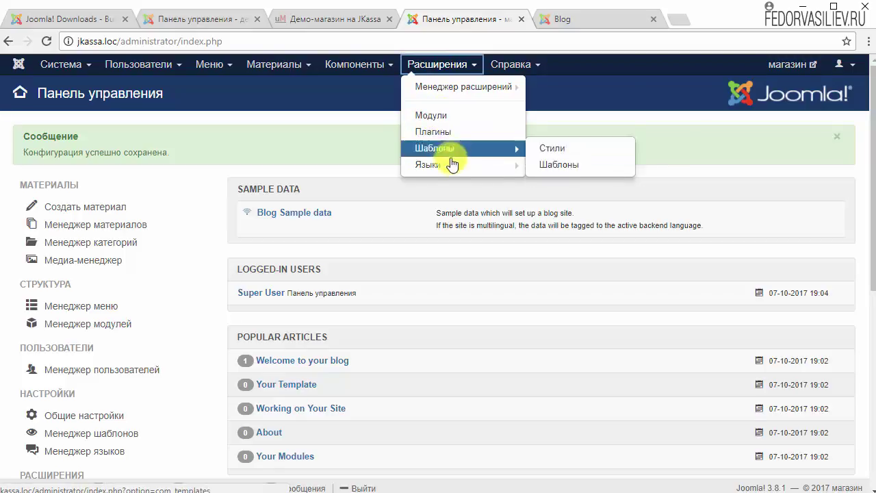
left_click(444, 136)
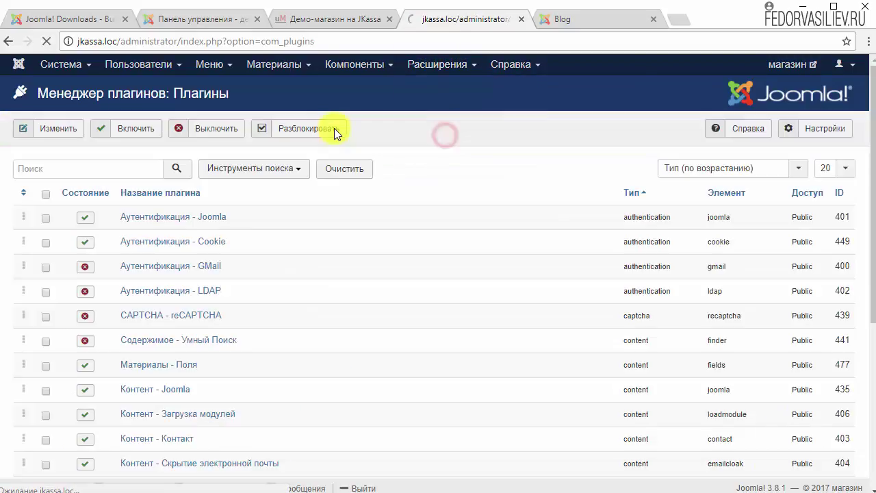
left_click(281, 168)
left_click(133, 197)
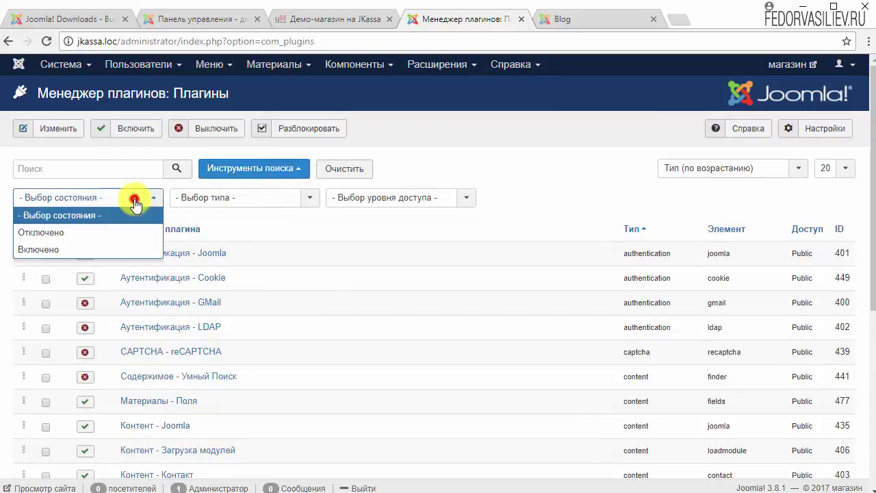
left_click(67, 249)
Step: Disable the Система - Уведомление об обновлении Joomla plugin on page 3 of the list
scroll(317, 273, "down", 5)
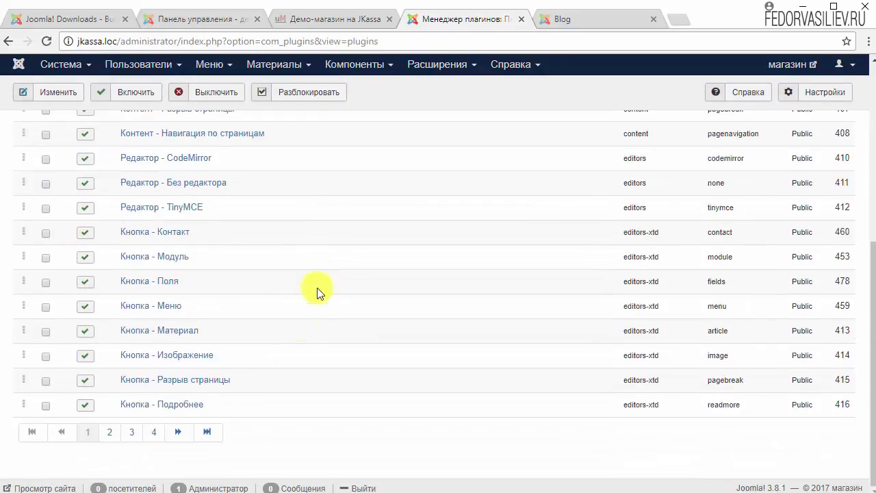
left_click(131, 431)
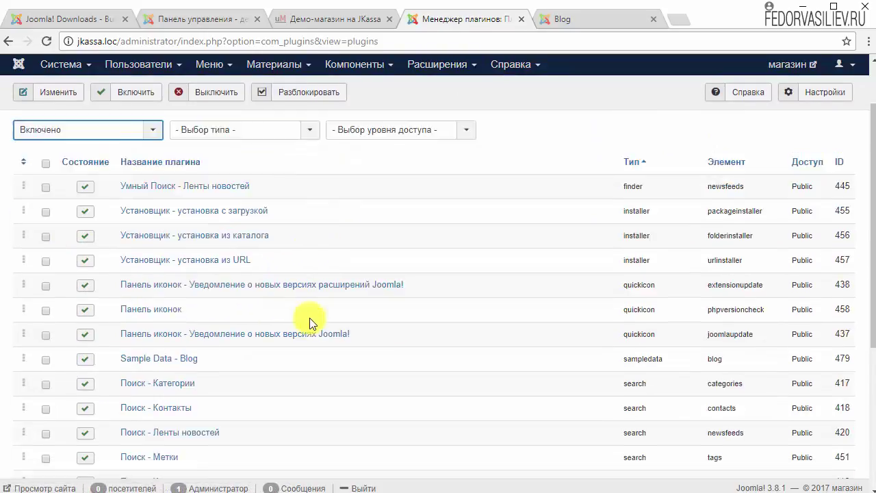
scroll(309, 322, "down", 1)
scroll(447, 356, "down", 3)
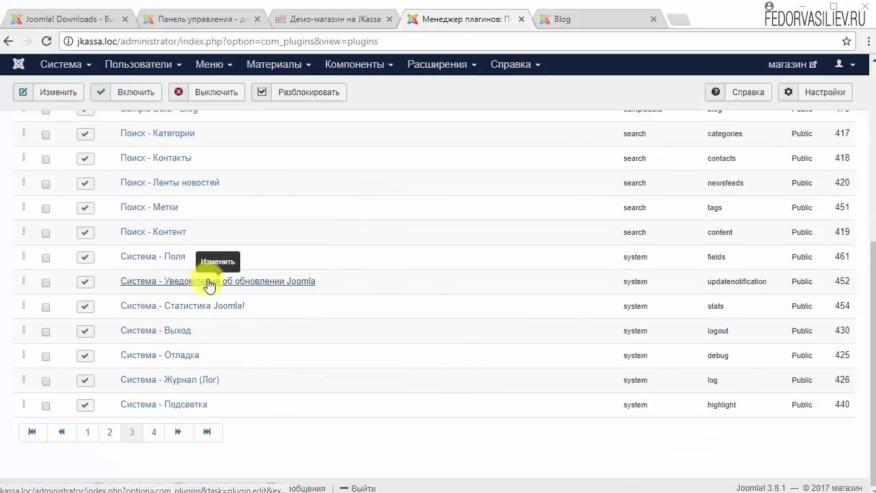
left_click(85, 281)
scroll(171, 399, "down", 5)
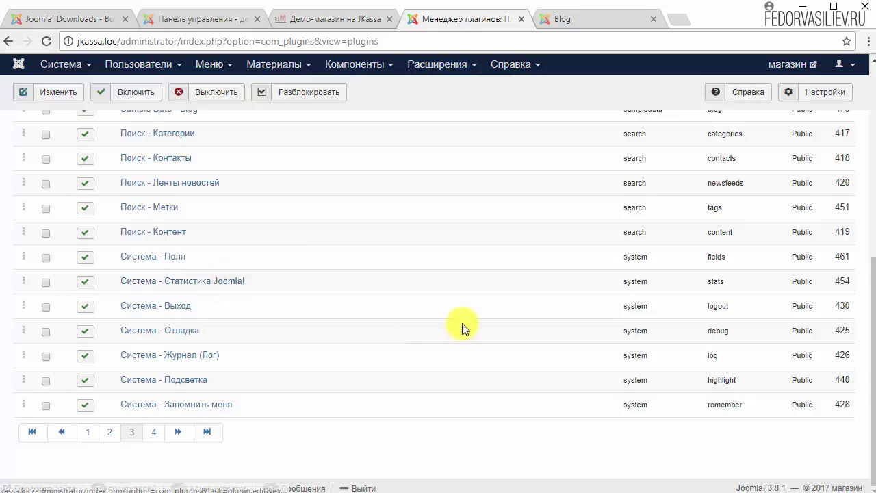
scroll(462, 327, "up", 5)
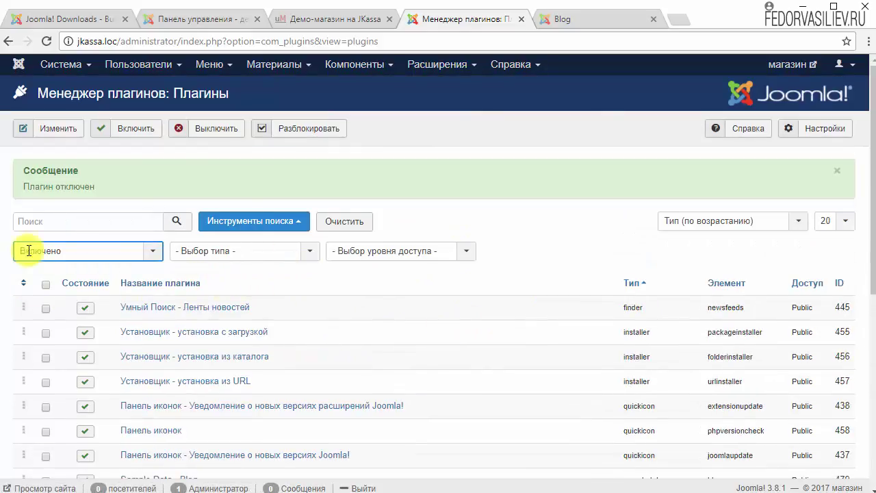
left_click(77, 67)
left_click(72, 87)
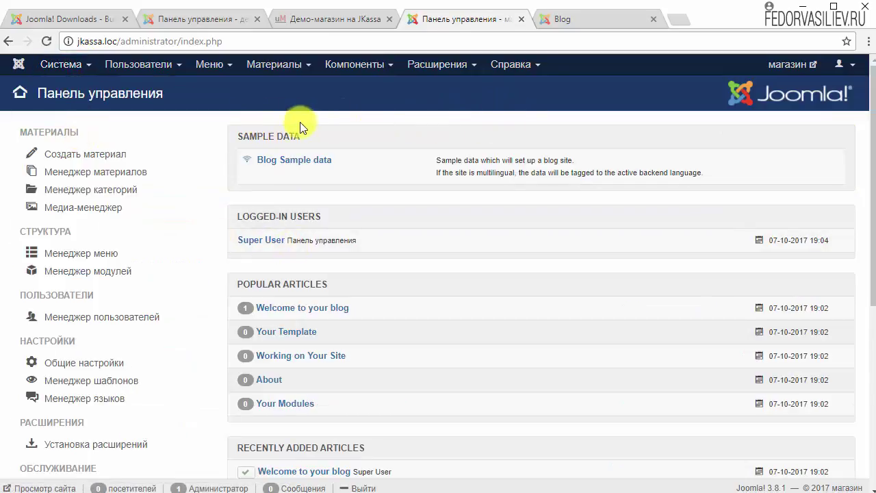
left_click(590, 20)
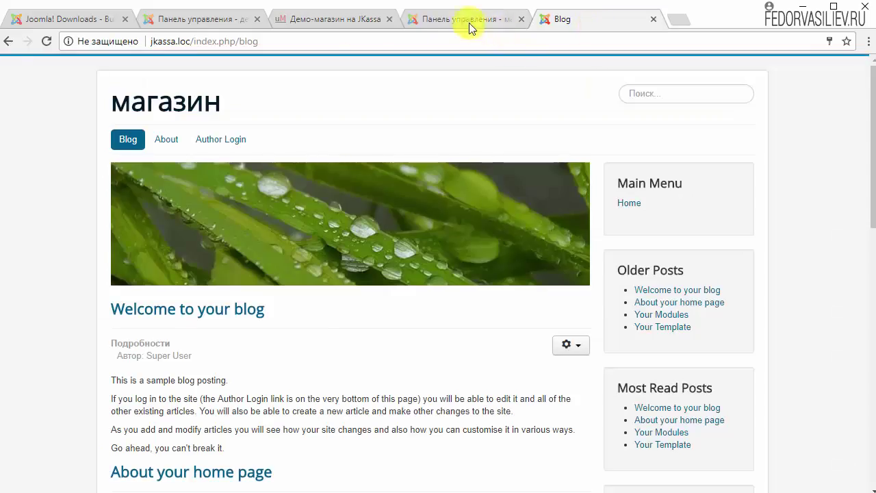
left_click(243, 27)
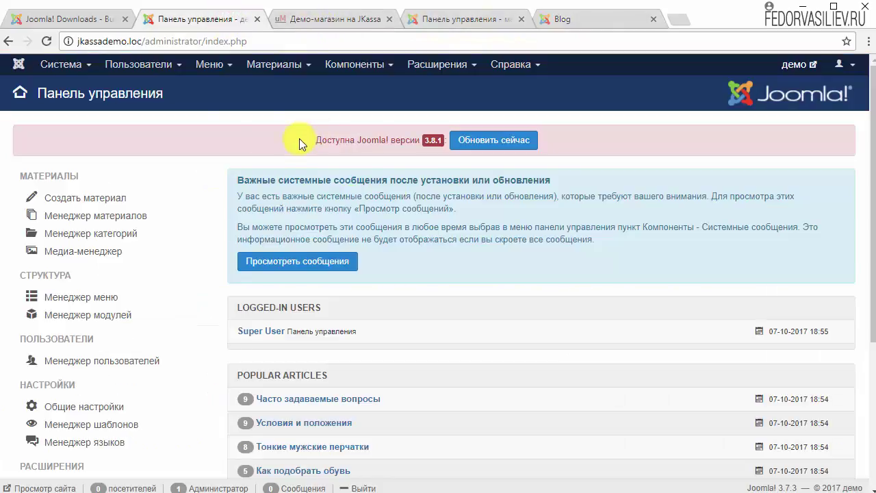
left_click_drag(299, 138, 450, 137)
left_click(623, 135)
key("ctrl+4")
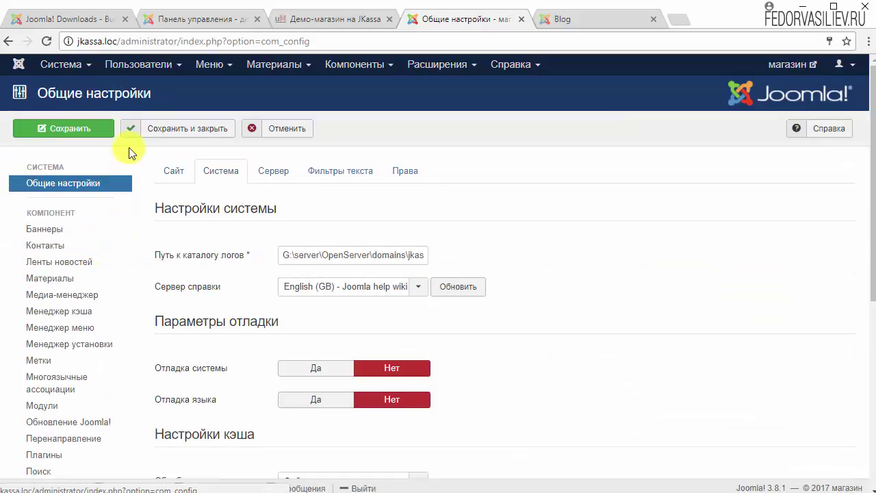
Step: Check the Site tab's SEO settings and URL Rewriting help, then toggle the hostiq.com.ua chat widget
left_click(179, 173)
scroll(609, 274, "down", 1)
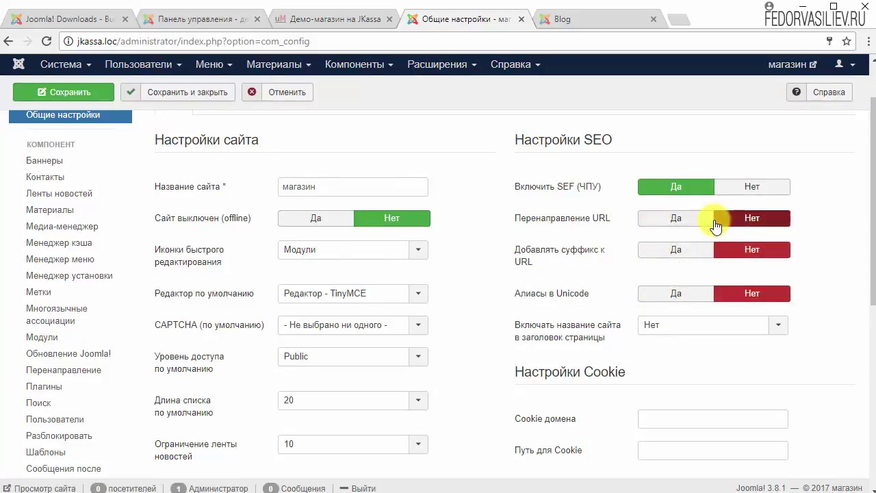
mouse_move(592, 220)
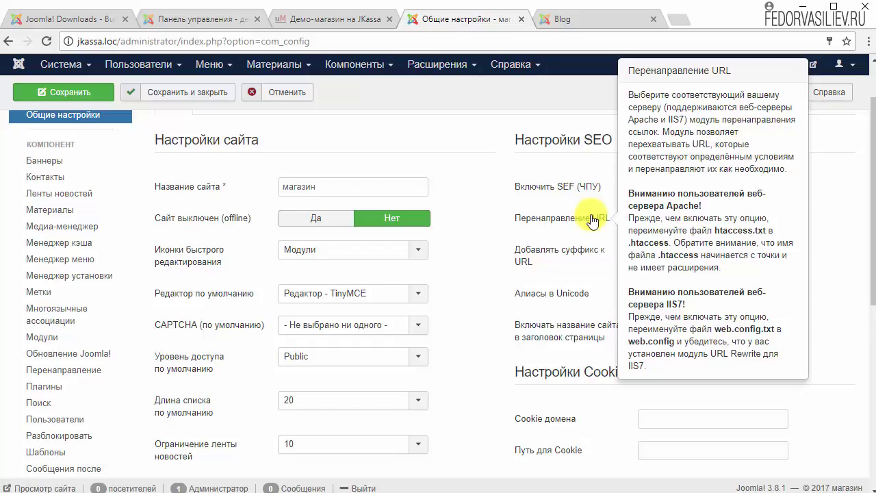
scroll(470, 372, "up", 1)
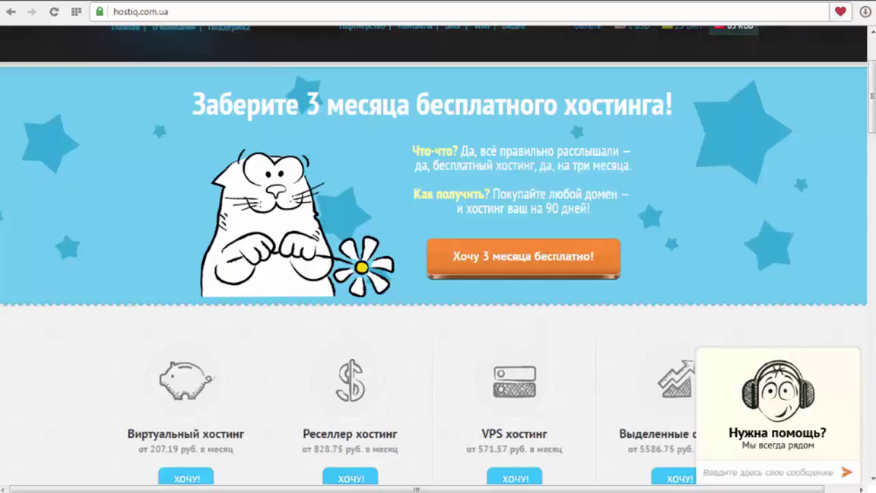
left_click(771, 433)
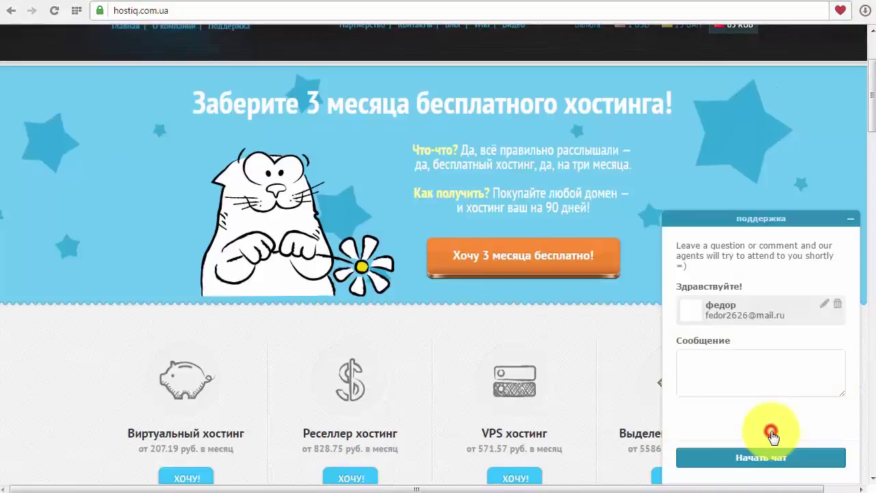
left_click(848, 219)
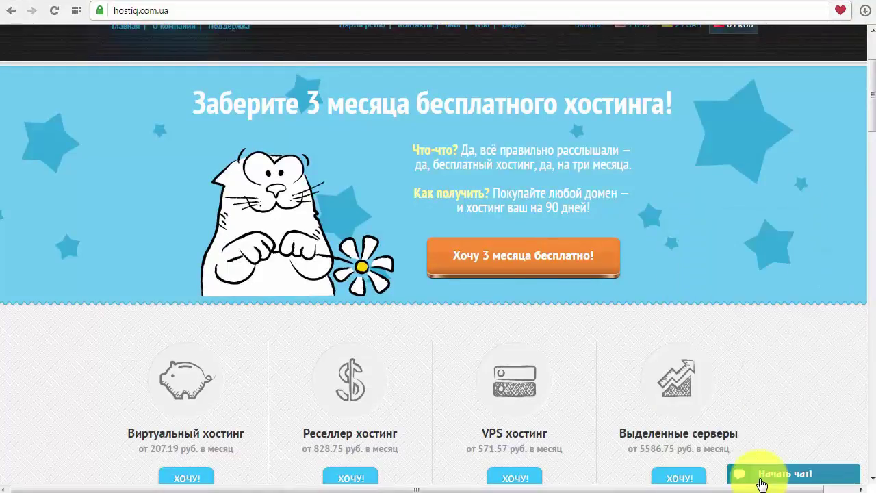